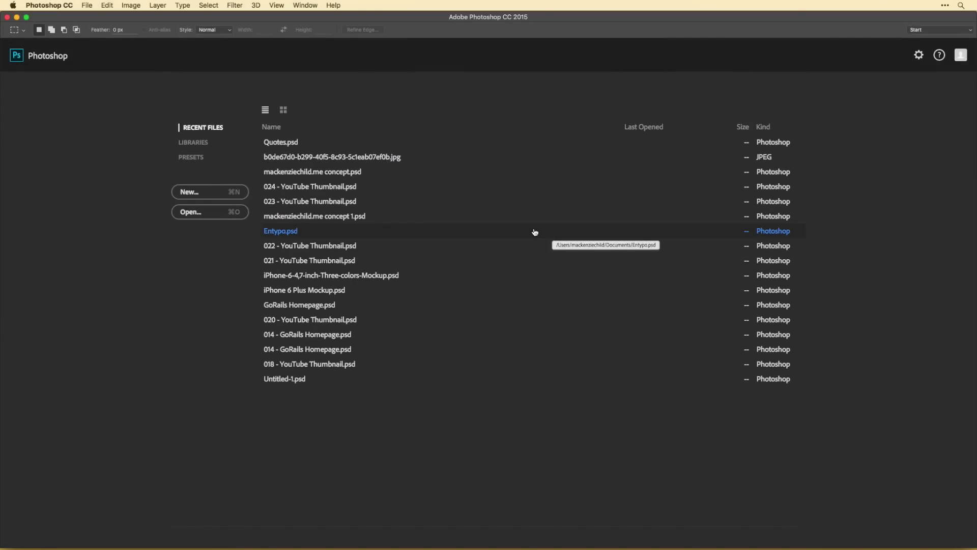
Open mackenziechild.me concept.psd and create a new library from its assets.
left_click(486, 171)
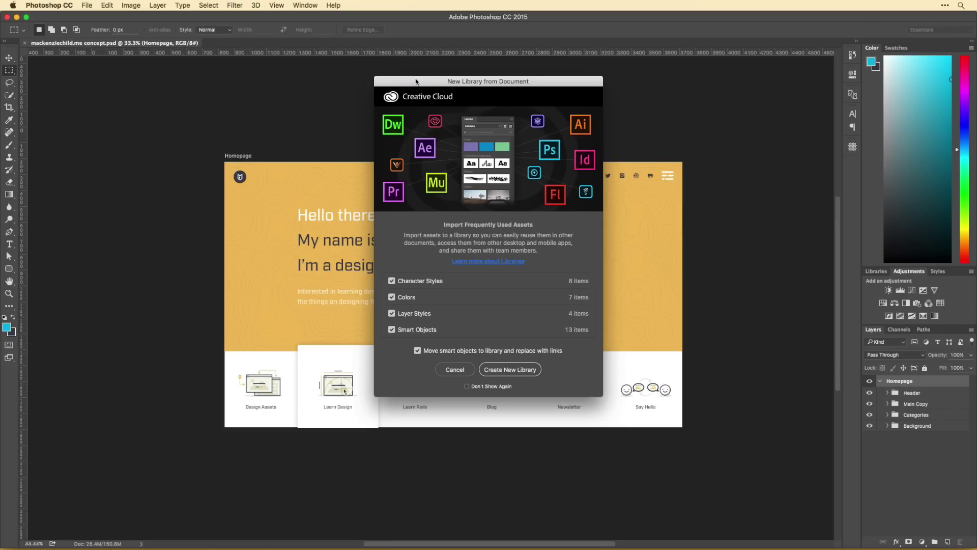
left_click(515, 369)
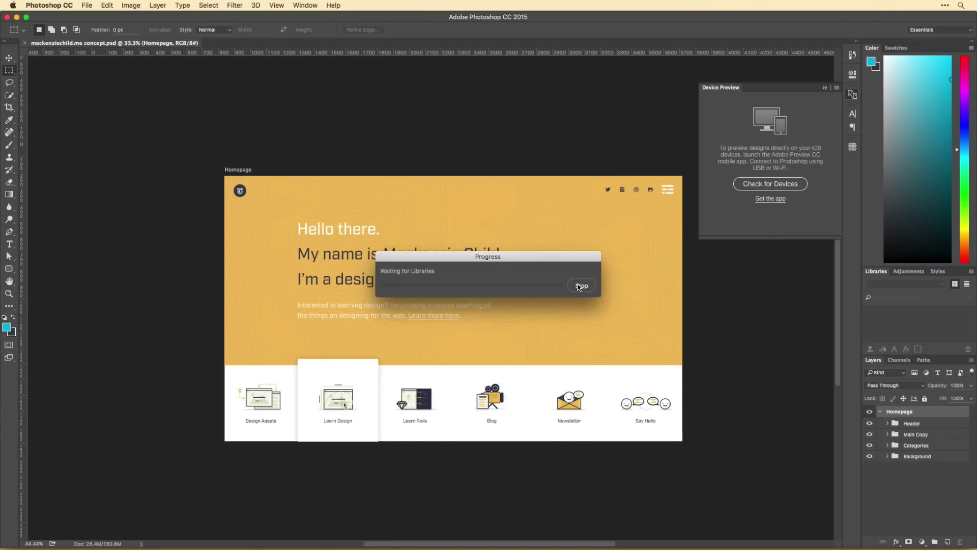
left_click_drag(450, 165, 344, 141)
Duplicate the Homepage artboard as 'Blog Concept', stretch it to 3836 px tall, and select its intro paragraph.
left_click(899, 412)
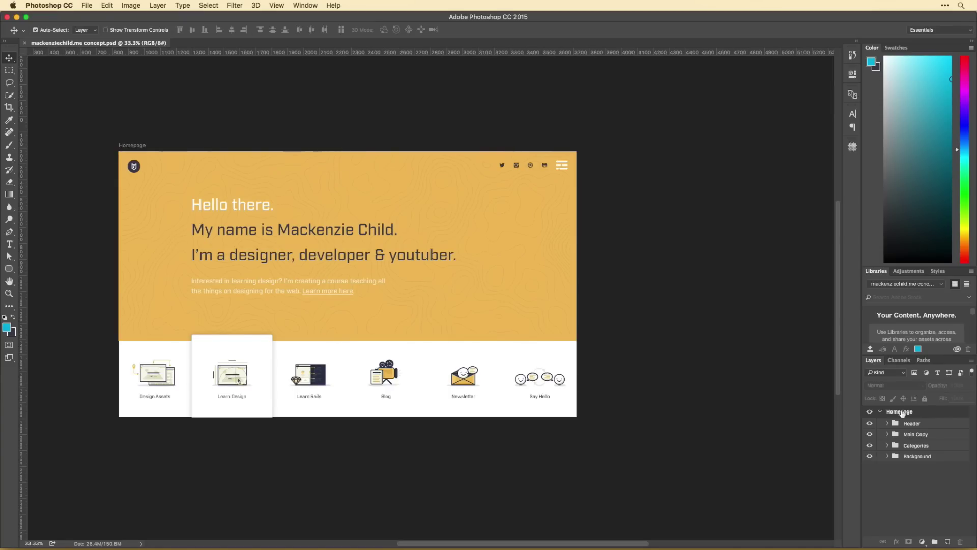
key("ctrl+j")
double_click(905, 411)
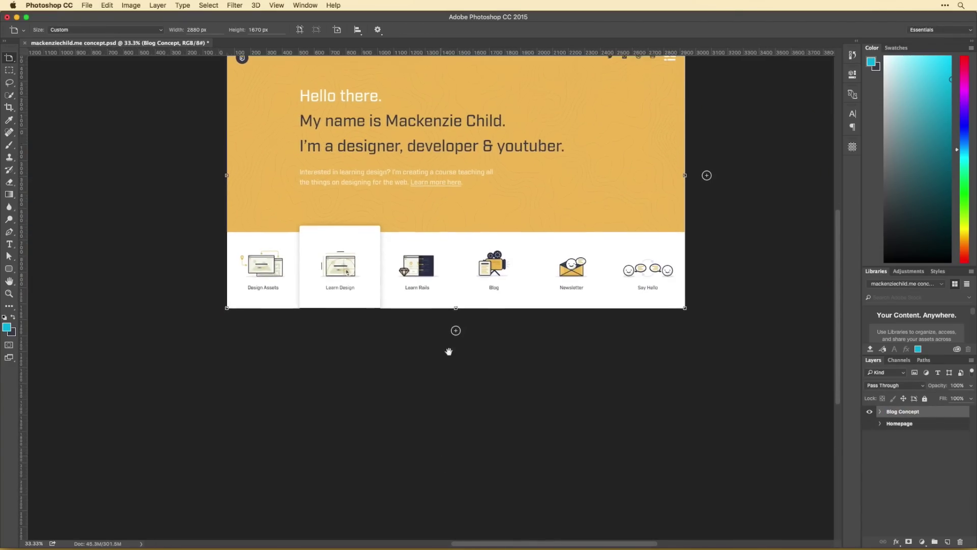
left_click_drag(446, 411, 458, 509)
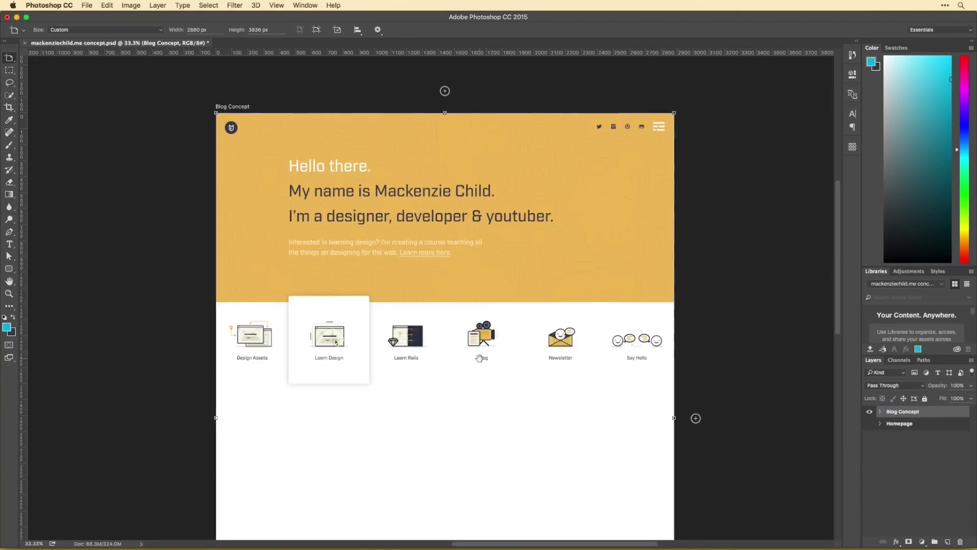
key("ctrl+plus")
left_click(312, 168, "ctrl")
Delete the intro paragraph and shrink the yellow header to a thin top band.
left_click(301, 285, "ctrl")
key("Delete")
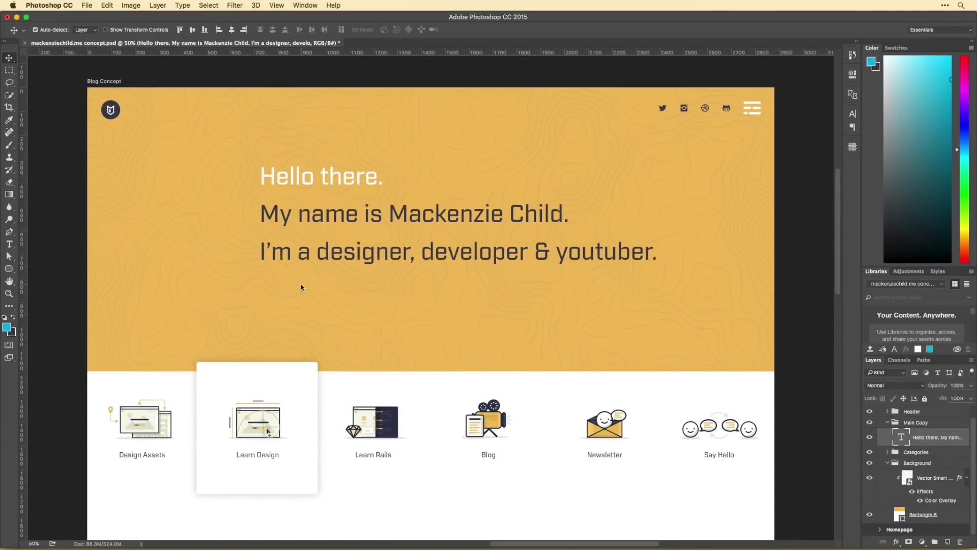
left_click(440, 331, "ctrl")
key("ctrl+t")
left_click_drag(420, 131, 420, 128)
key("Return")
Try repositioning the heading text and Learn Design card, then undo the trial moves.
left_click(574, 251)
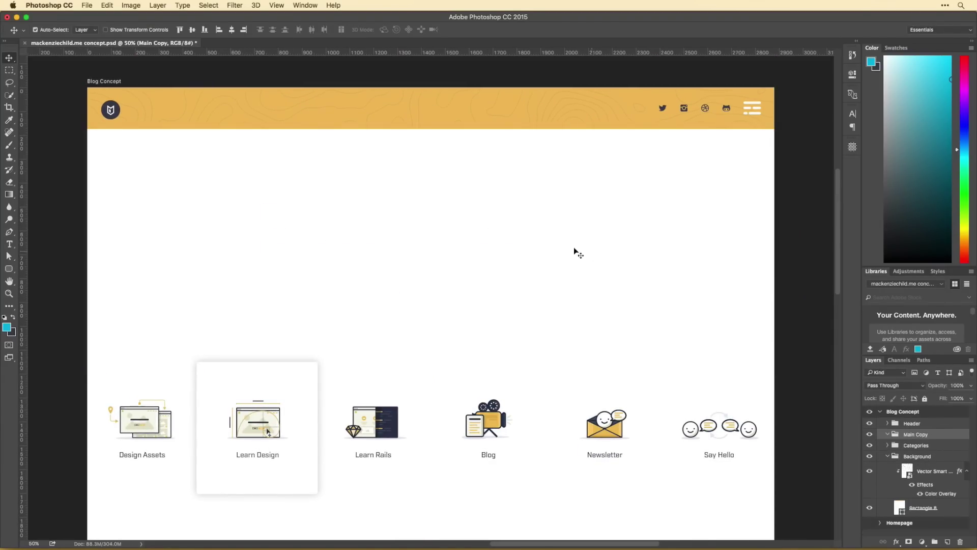
key("ctrl+minus")
left_click_drag(499, 254, 426, 249)
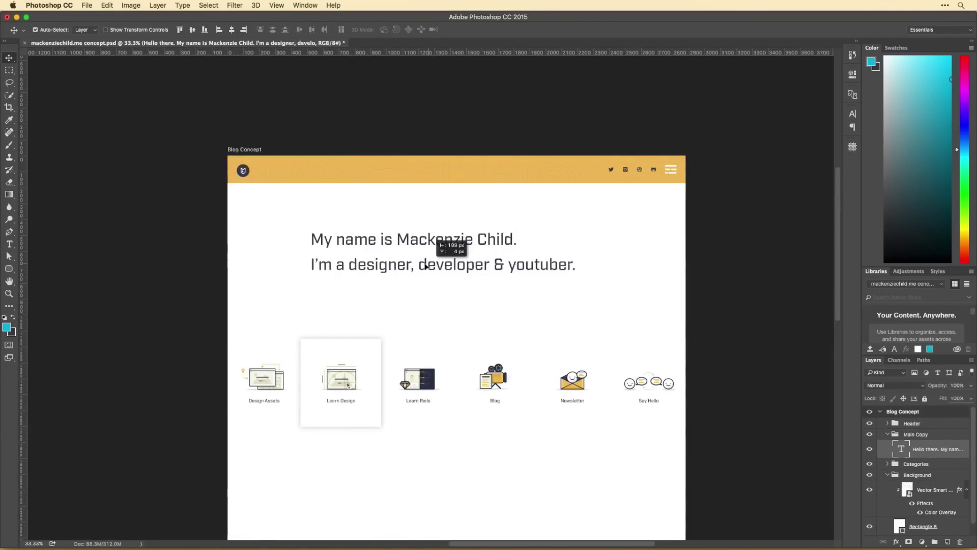
left_click_drag(343, 402, 322, 213)
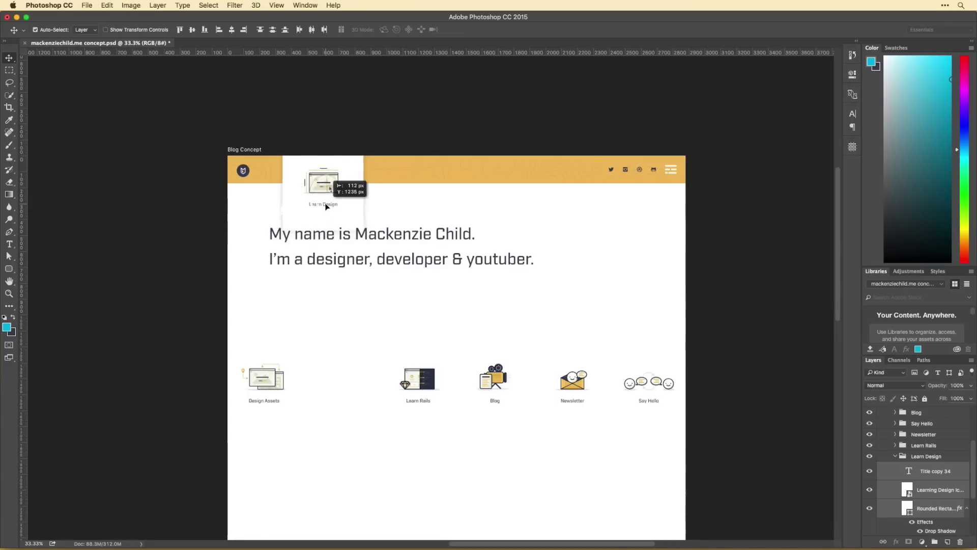
left_click_drag(356, 256, 412, 325)
key("ctrl+alt+z")
key("ctrl+alt+z")
key("ctrl+alt+z")
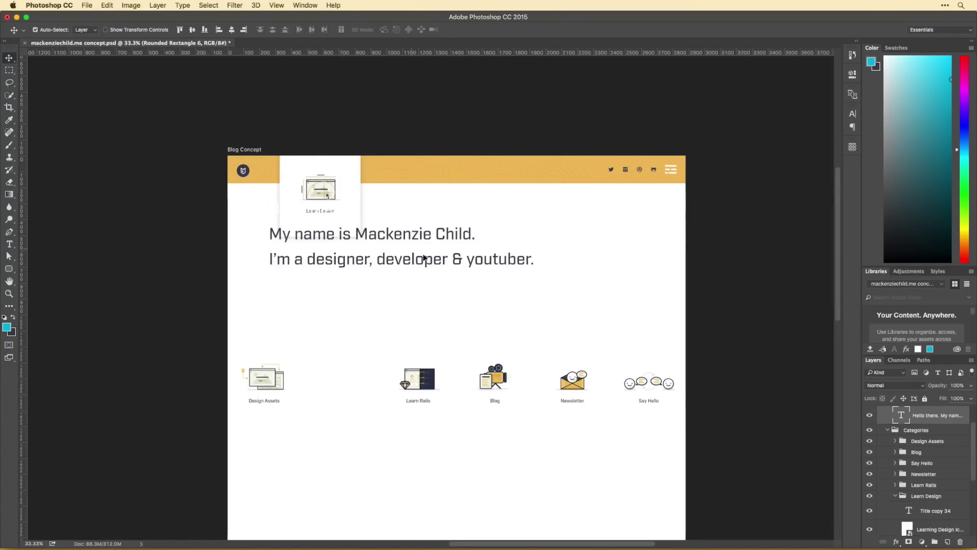
key("ctrl+alt+z")
key("ctrl+alt+z")
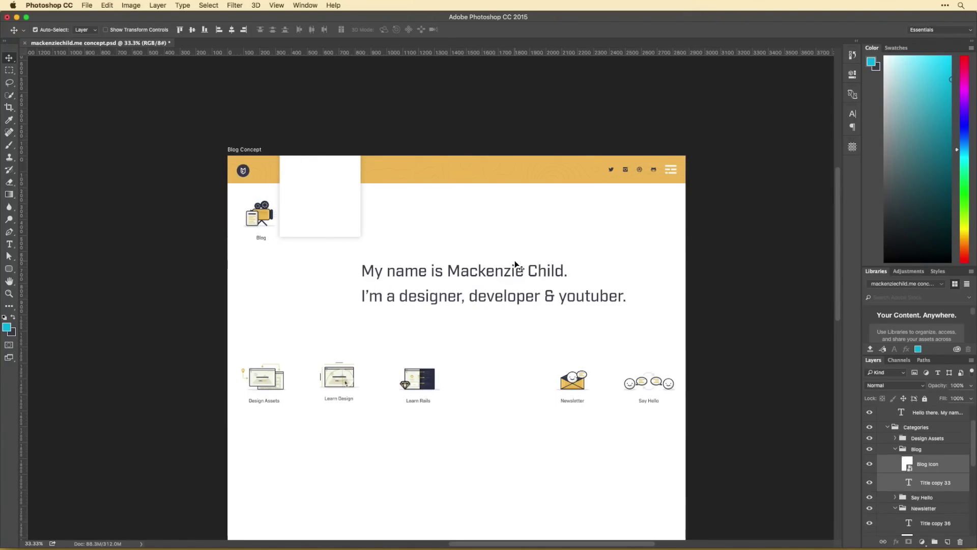
Place the Blog title beside the blog icon, centre both on GuideGuide guides, then hide guides.
left_click(458, 184)
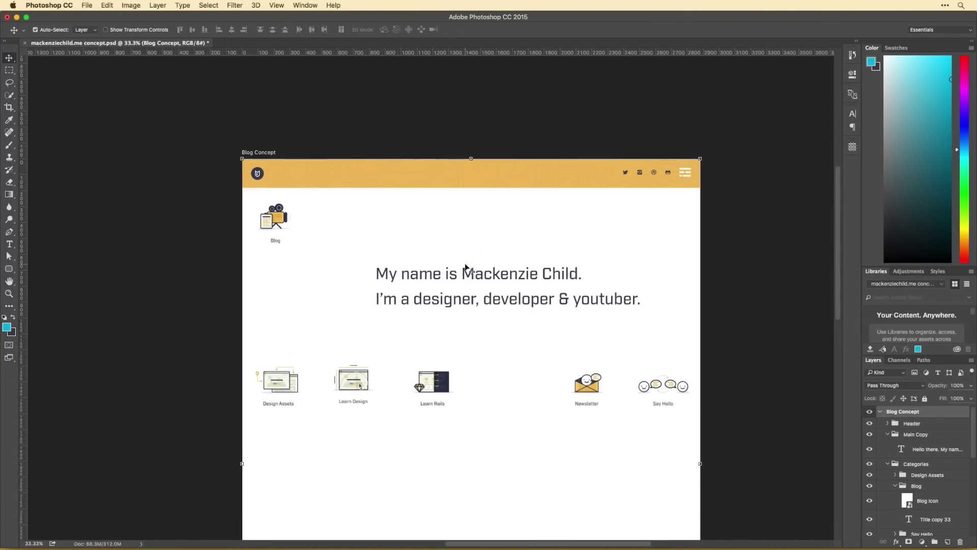
key("ctrl+alt+z")
left_click_drag(402, 249, 334, 224)
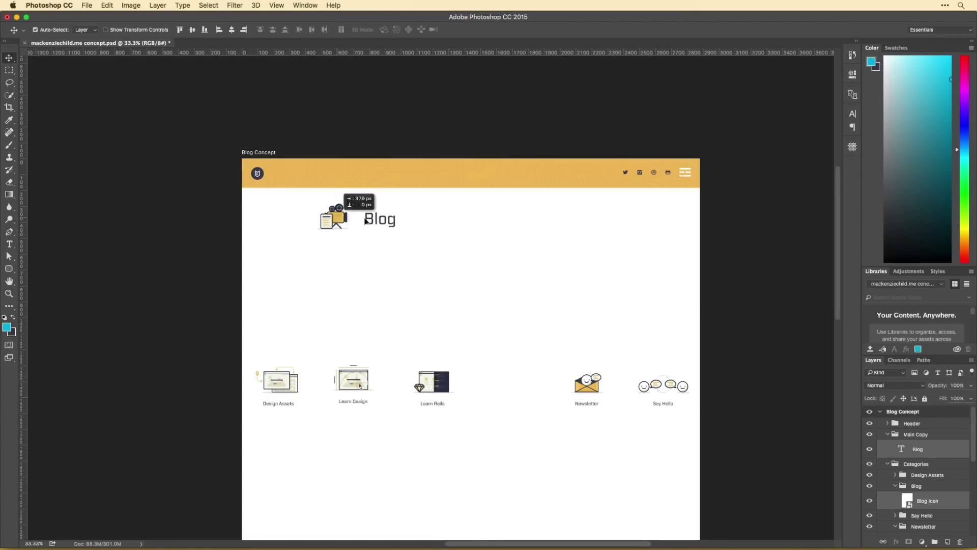
left_click(853, 146)
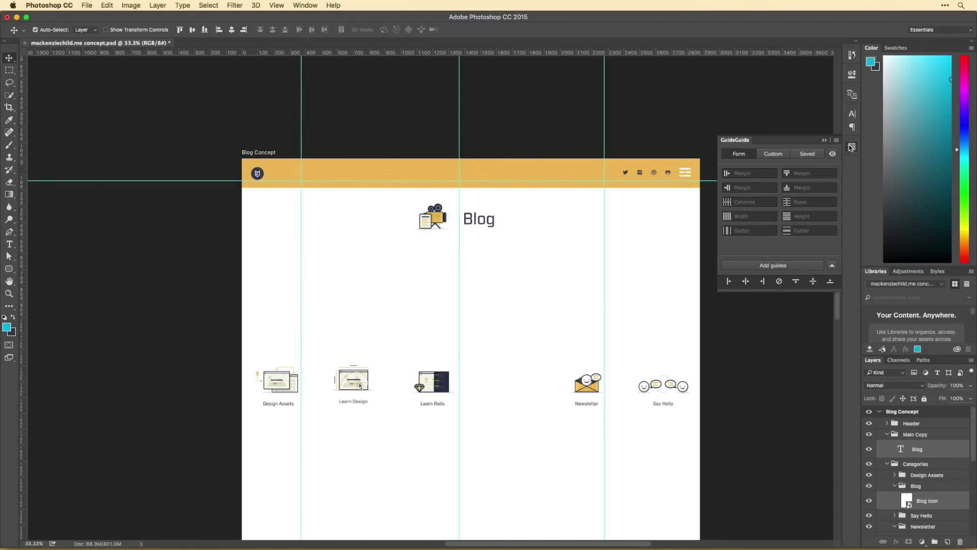
left_click_drag(491, 220, 491, 220)
key("ctrl+semicolon")
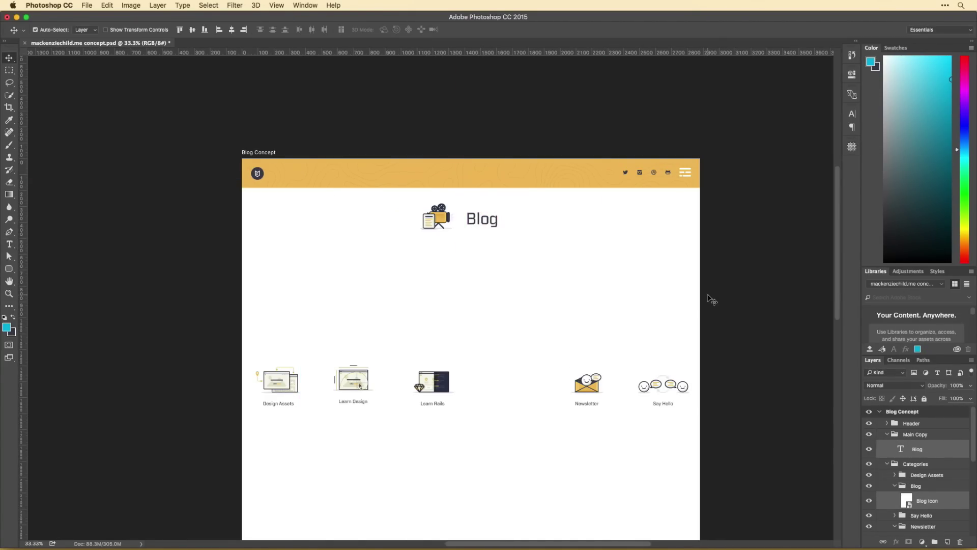
Move the Blog icon up toward the header, undoing a stray background rectangle move.
left_click_drag(469, 175, 473, 259)
key("ctrl+alt+z")
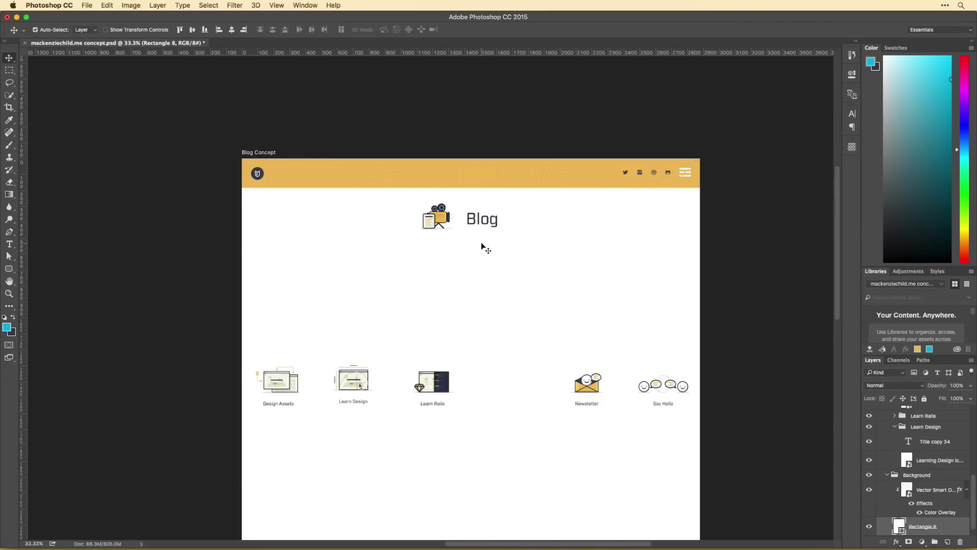
key("ctrl+alt+z")
key("ctrl+alt+z")
left_click_drag(273, 213, 329, 203)
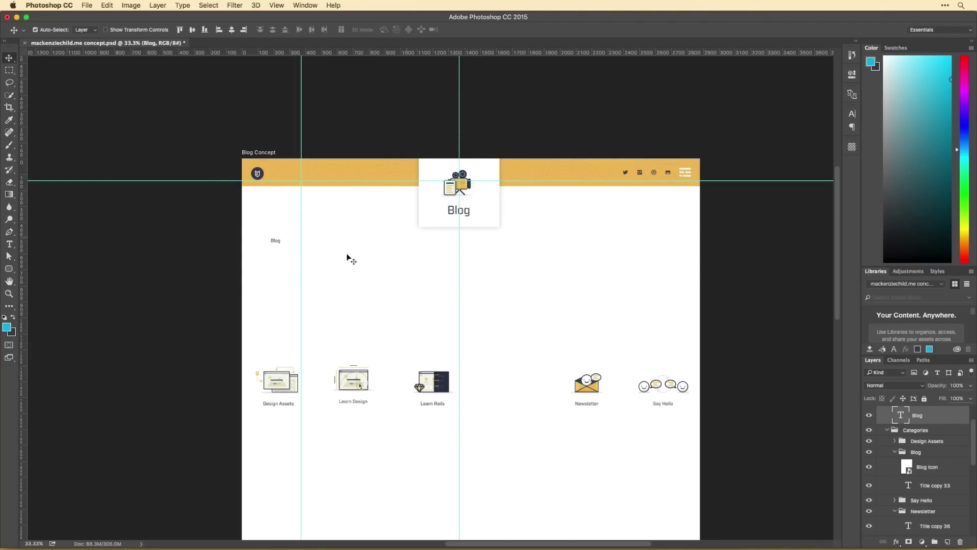
Select the other category icons, regroup them, and clear them off the canvas.
left_click_drag(432, 232, 408, 243)
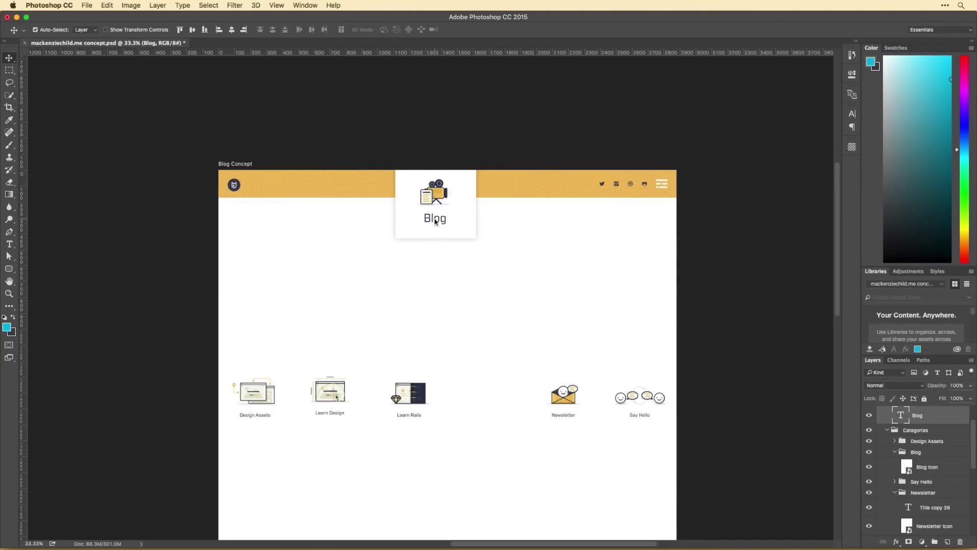
scroll(499, 229, "down", 3)
left_click_drag(236, 294, 654, 360)
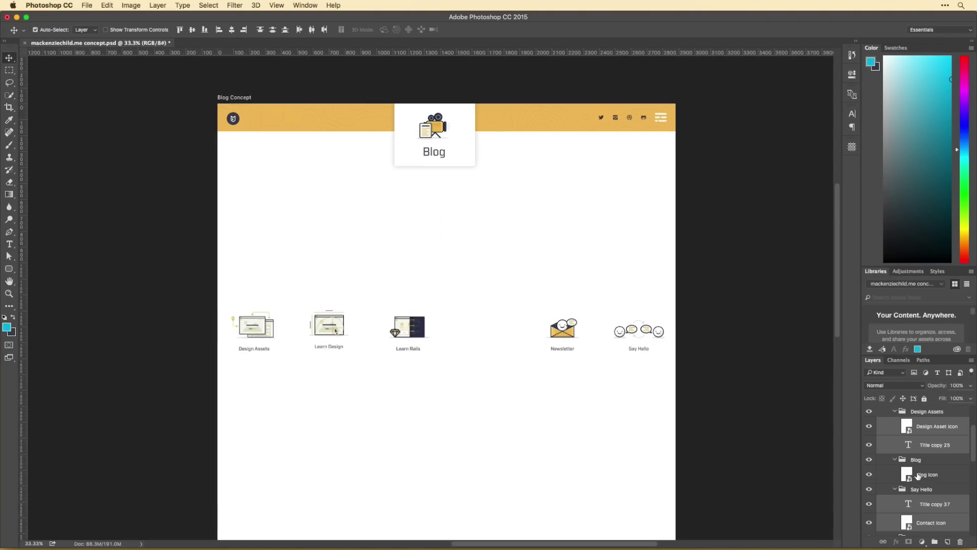
left_click_drag(917, 475, 911, 412)
left_click_drag(483, 224, 559, 255)
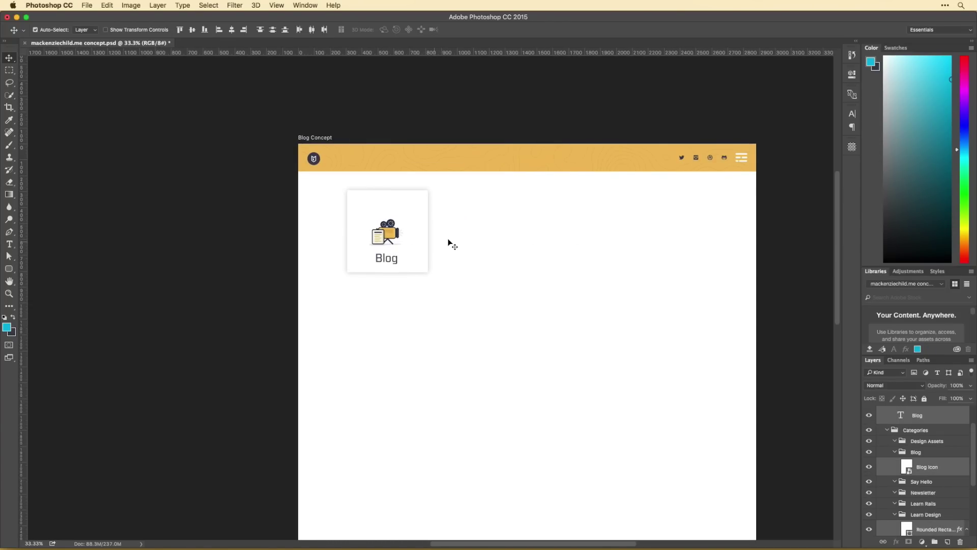
Move the Blog card slightly right and up on the Blog Concept artboard, then hide guides.
key("super+minus")
key("super+minus")
key("super+minus")
key("super+minus")
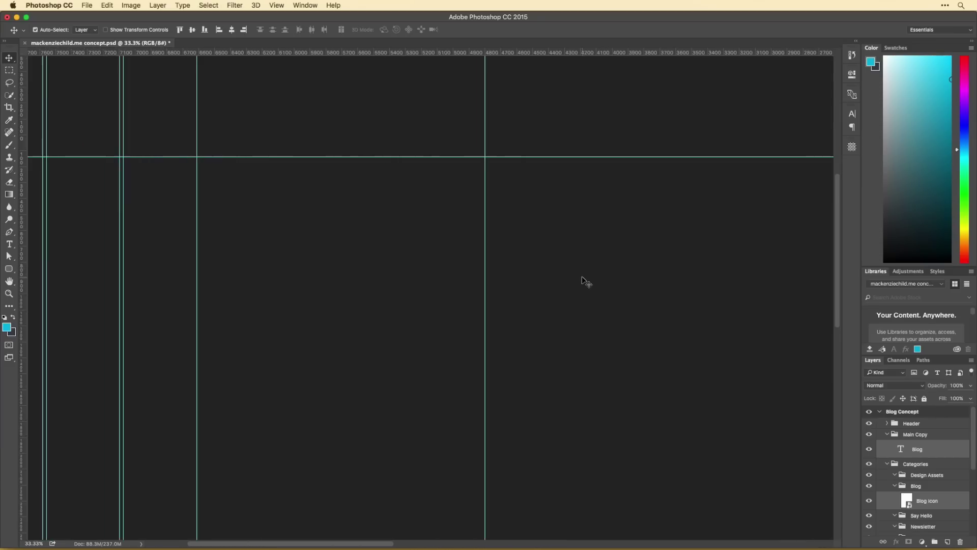
left_click(879, 411)
key("super+plus")
key("super+plus")
key("super+plus")
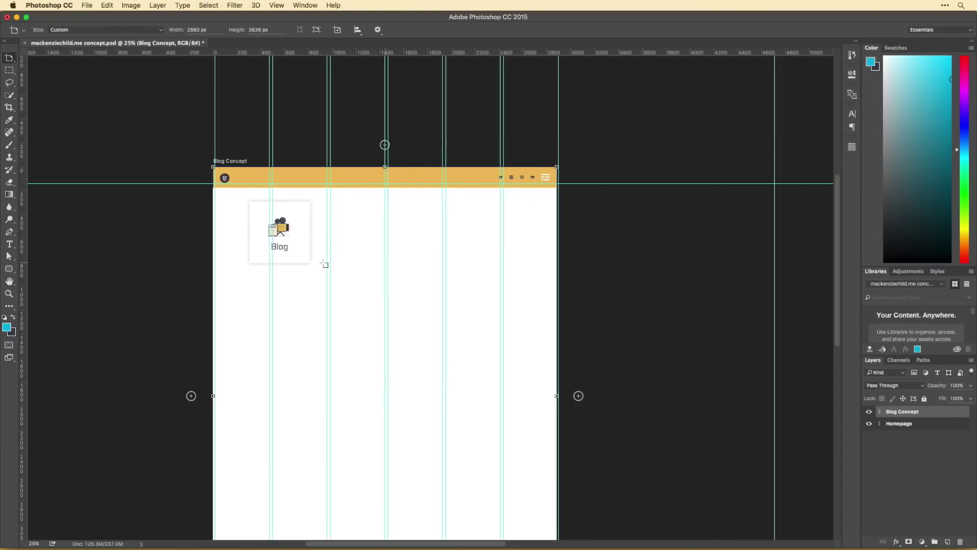
key("super+plus")
key("super+plus")
key("super+plus")
key("super+minus")
key("super+minus")
key("super+minus")
key("super+minus")
key("super+plus")
key("super+plus")
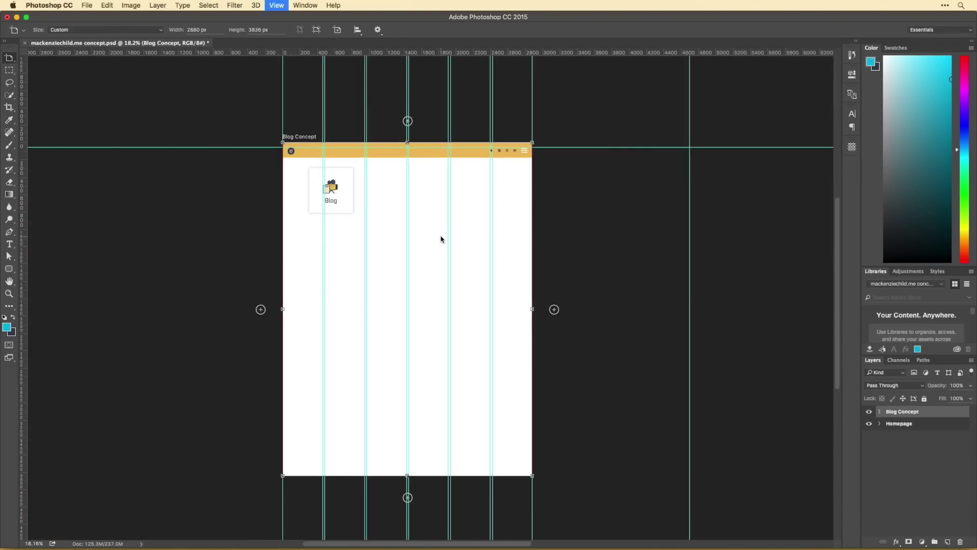
key("super+plus")
key("v")
left_click_drag(263, 248, 286, 236)
key("super+semicolon")
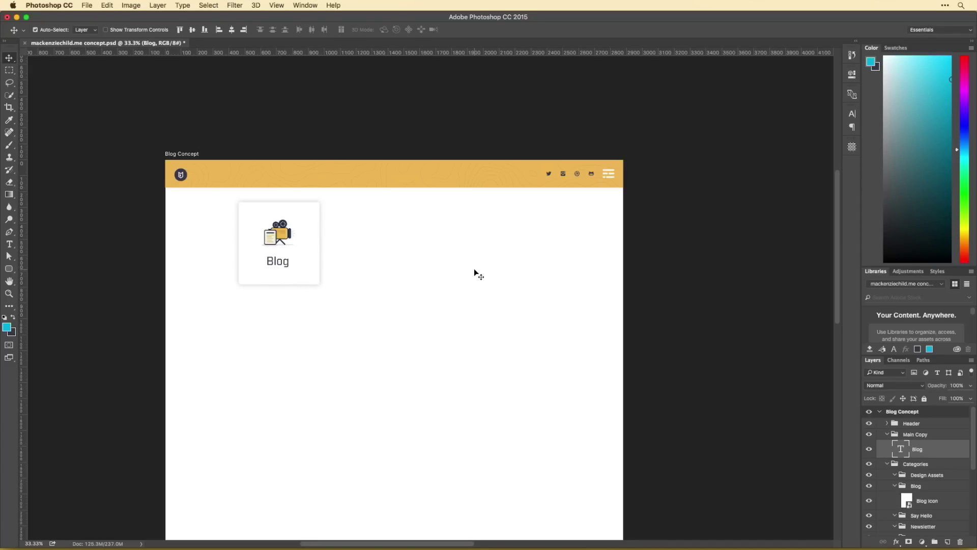
Duplicate the Blog text as a new filler text line and trim its trailing word.
left_click_drag(283, 264, 363, 214)
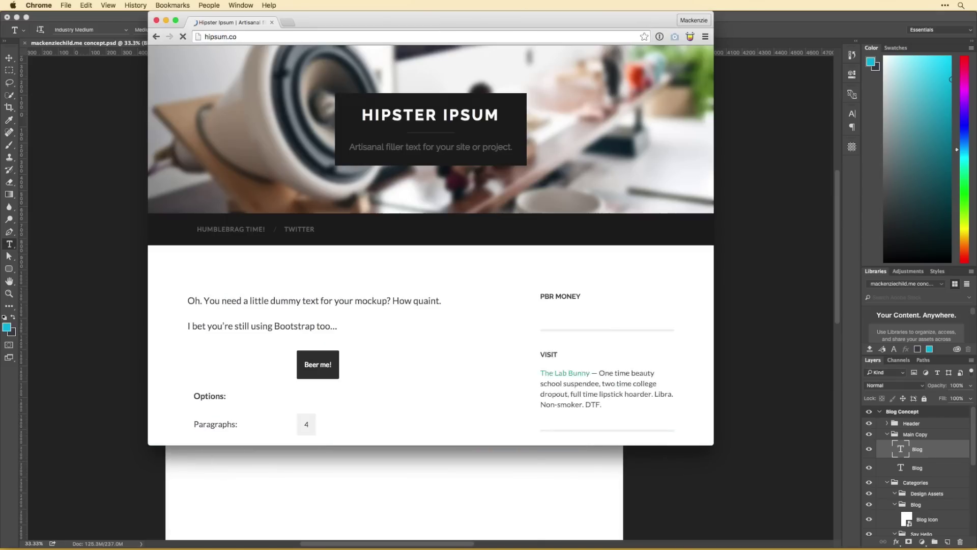
key("BackSpace")
key("BackSpace")
key("BackSpace")
key("ctrl+Return")
key("v")
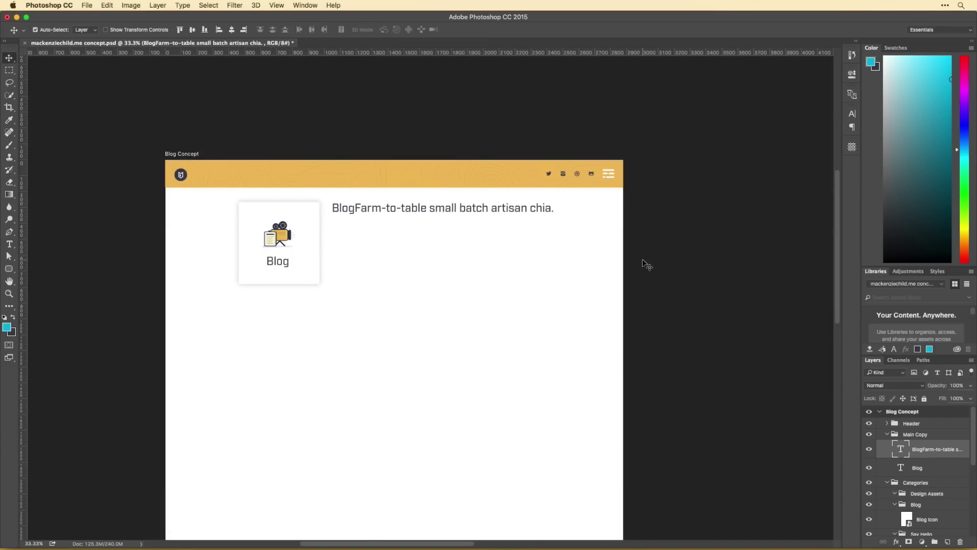
Align the Blog icon and white card at the left, drop the filler text below, and visit Chrome.
left_click_drag(284, 264, 204, 262)
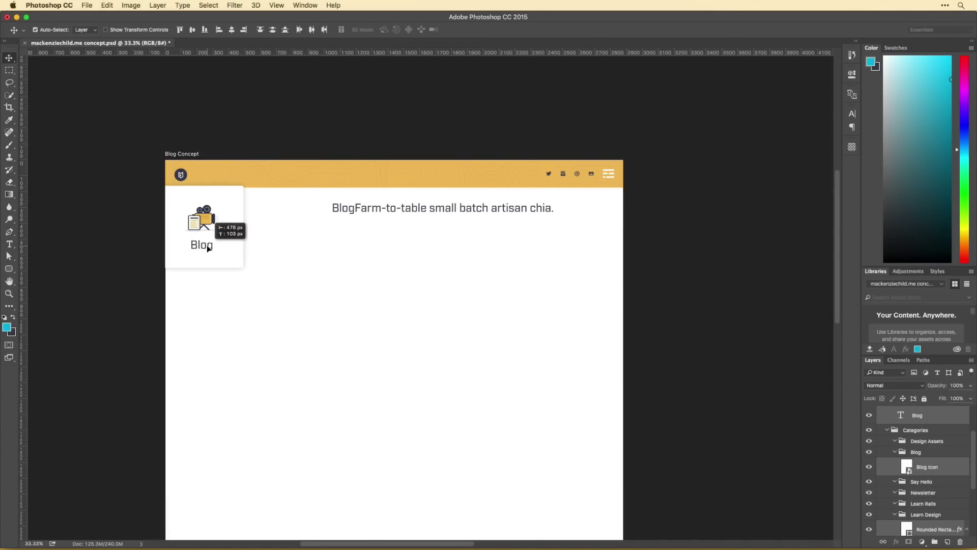
mouse_move(344, 186)
left_mouse_down()
mouse_move(420, 231)
mouse_move(248, 271)
left_mouse_up()
left_click_drag(205, 248, 219, 260)
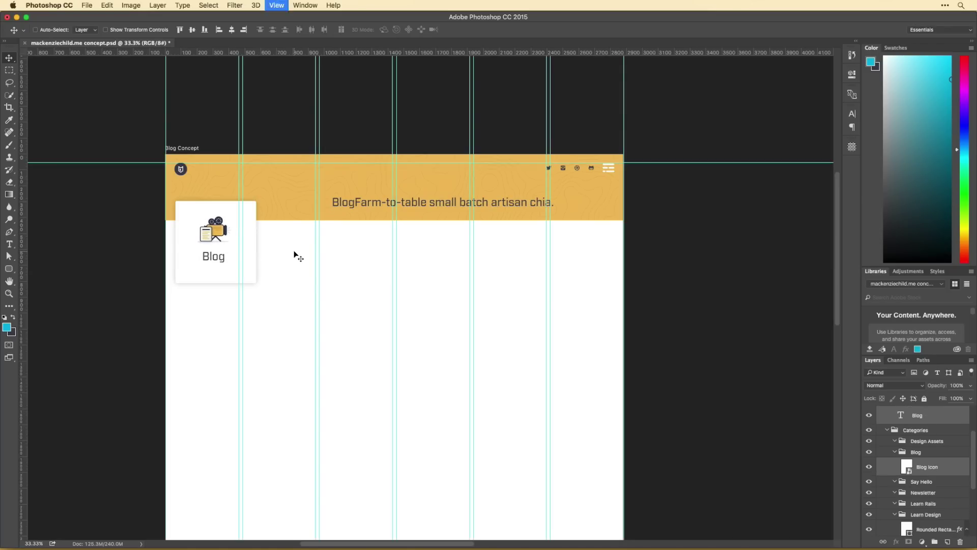
left_click_drag(411, 218, 394, 275)
key("super+Tab")
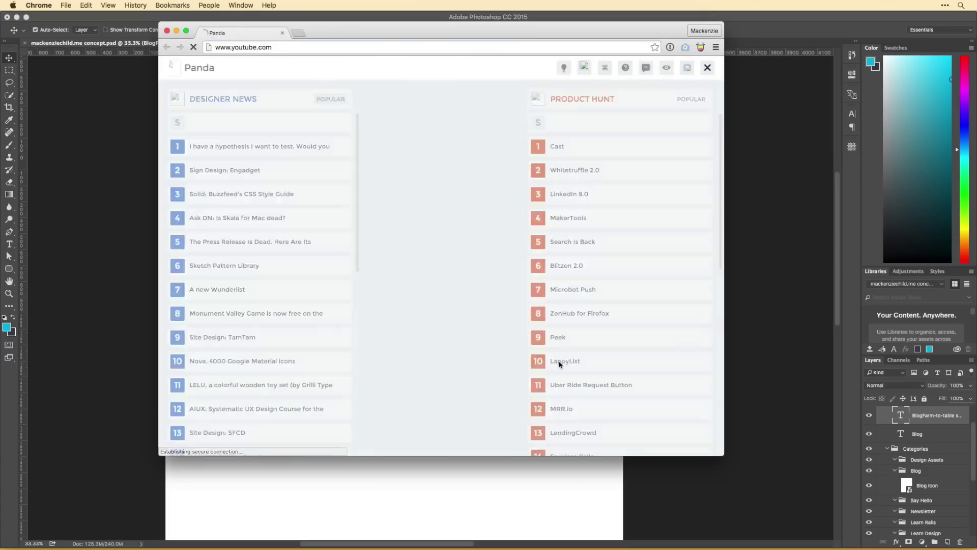
key("super+Tab")
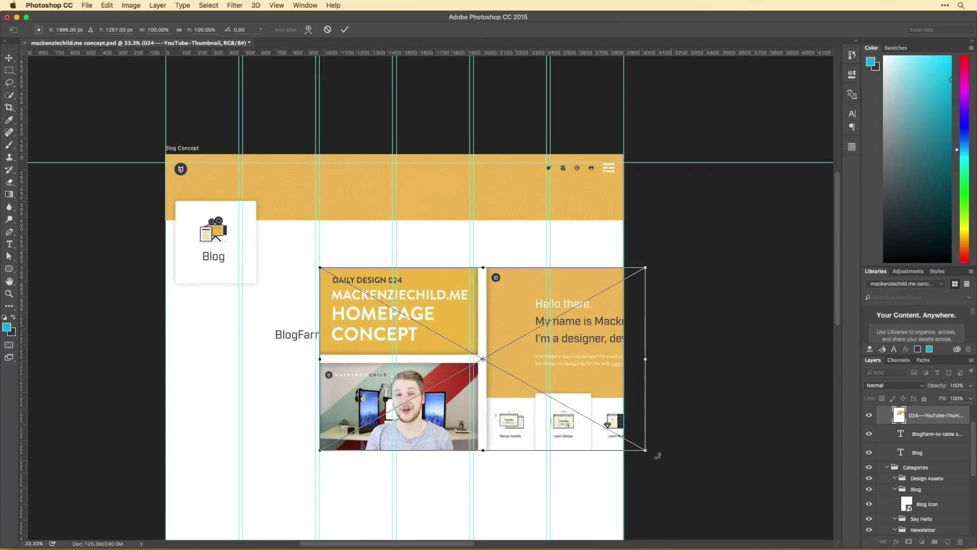
Shrink the placed YouTube thumbnail and position it above the headline.
left_click_drag(654, 451, 477, 348)
left_click_drag(317, 357, 316, 342)
key("Return")
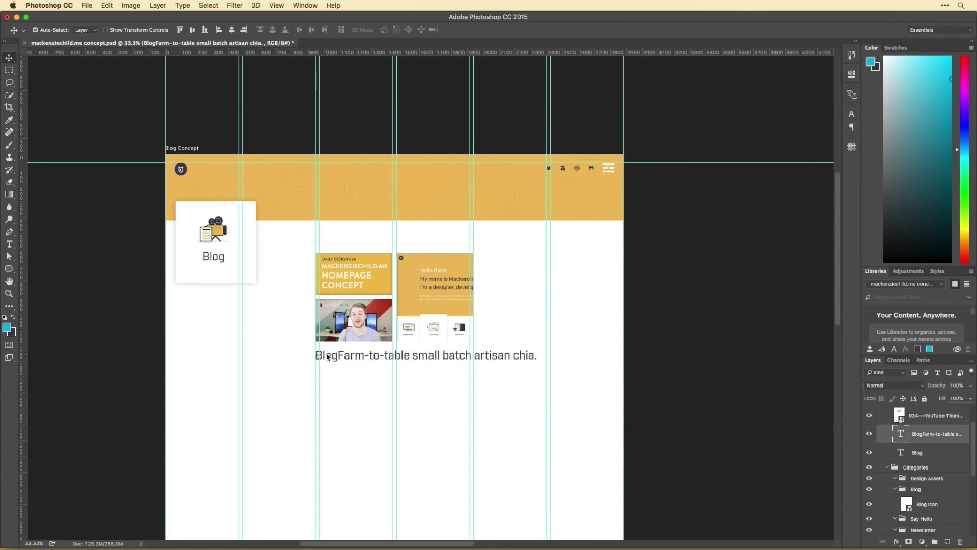
key("ctrl+semicolon")
Move the white category card behind the headline.
left_click(217, 279, "ctrl")
key("ctrl+t")
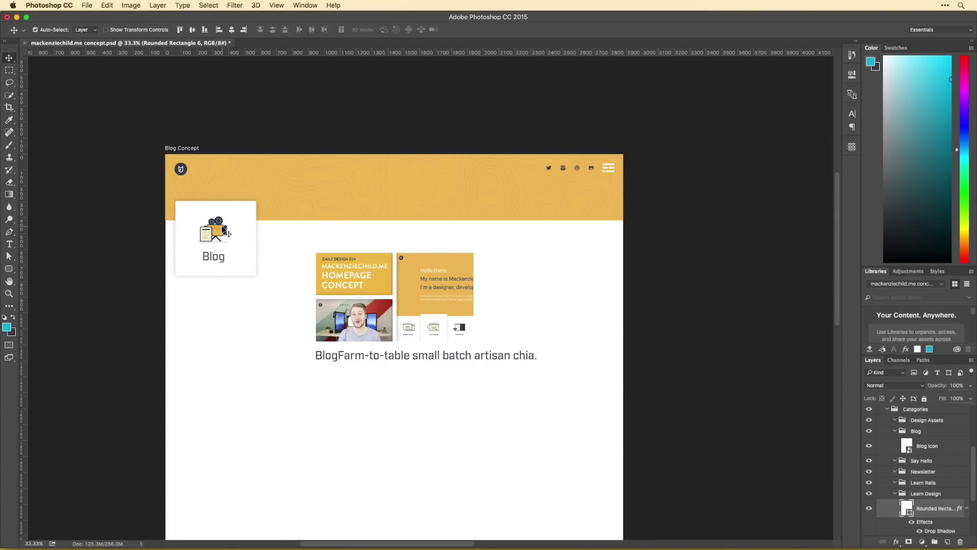
key("ctrl+t")
left_click_drag(249, 255, 335, 255)
key("ctrl+semicolon")
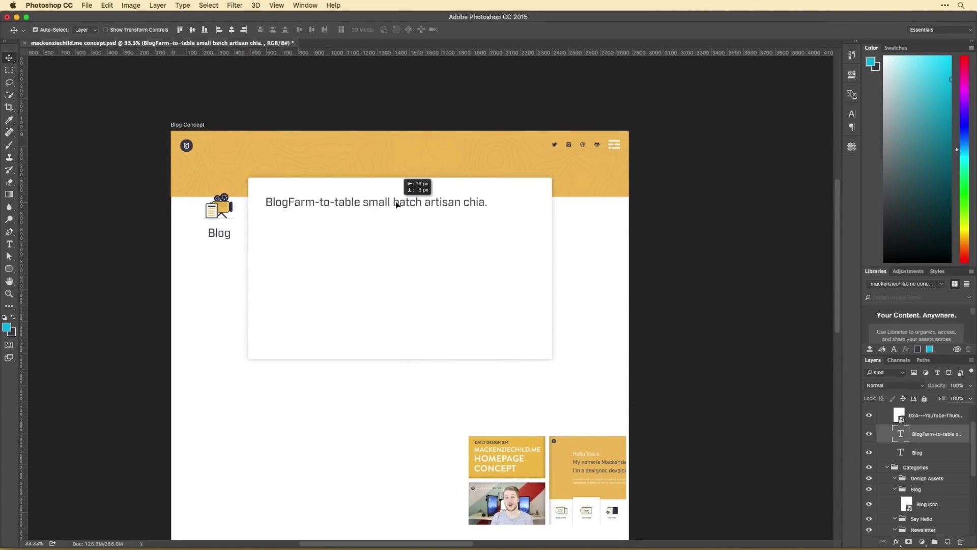
Place the Blog icon at the card's top and delete the Blog heading text layer.
left_click_drag(483, 228, 483, 301)
left_click(246, 206)
left_click_drag(407, 206, 399, 206)
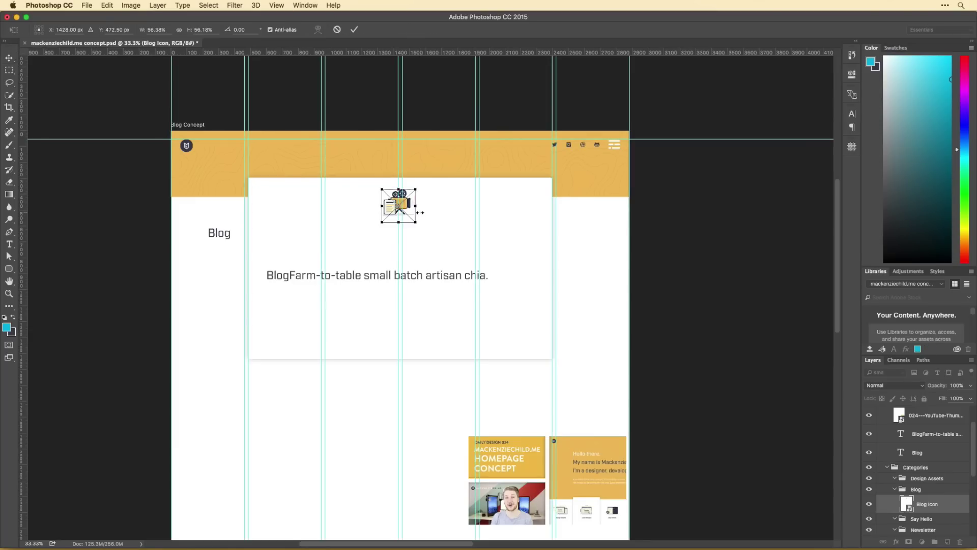
left_click(226, 236)
key("Delete")
scroll(451, 376, "up", 1)
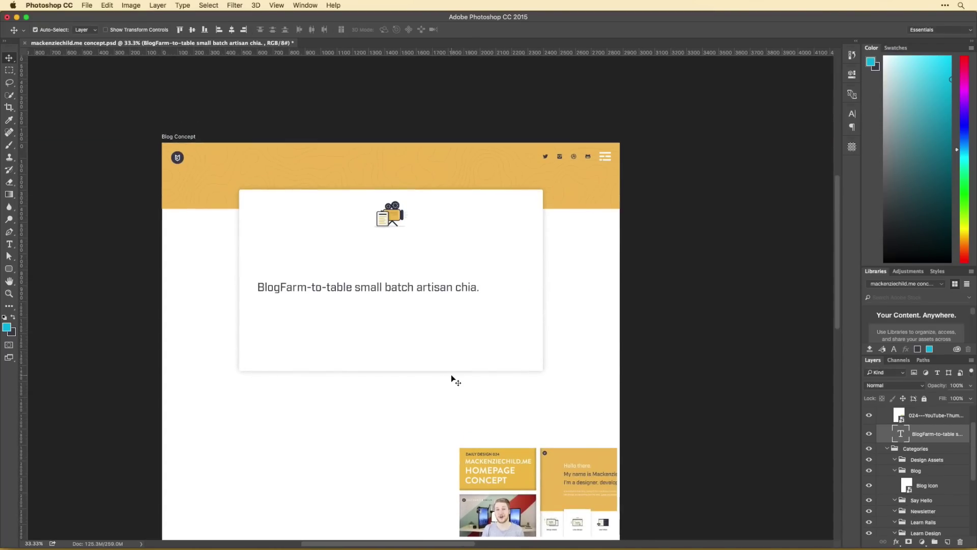
Extend the yellow header rectangle down so it sits behind the card's top.
key("alt+comma")
key("ctrl+t")
left_click_drag(391, 208, 390, 275)
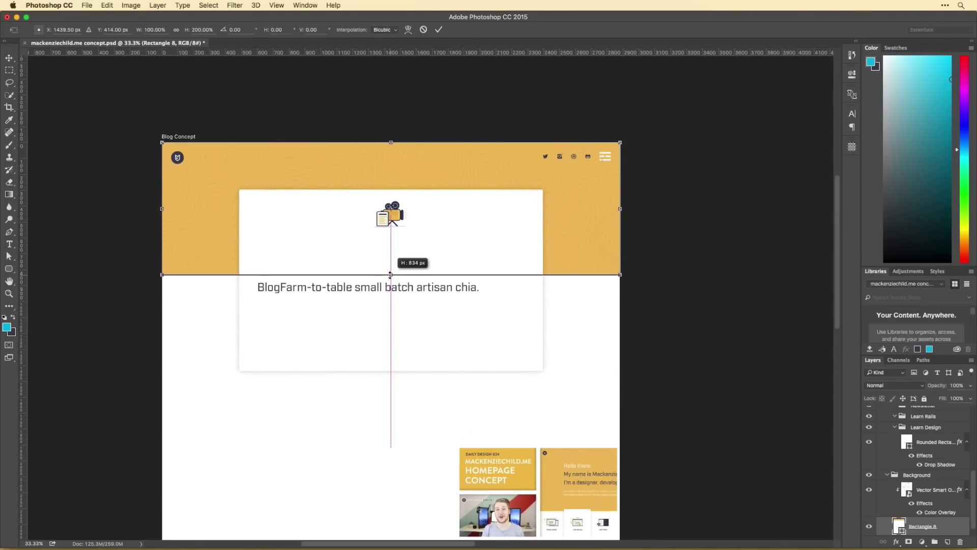
key("alt+comma")
key("ctrl+t")
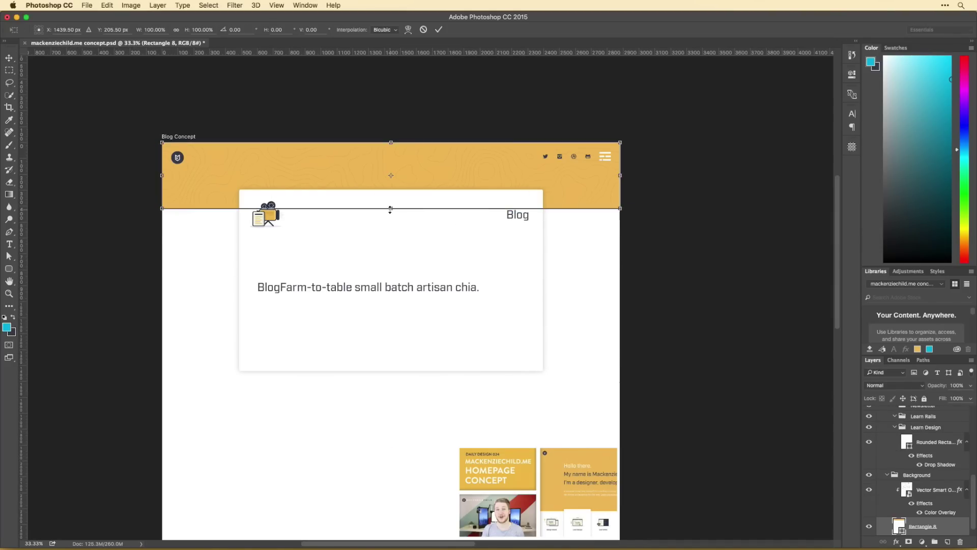
left_click_drag(391, 208, 396, 244)
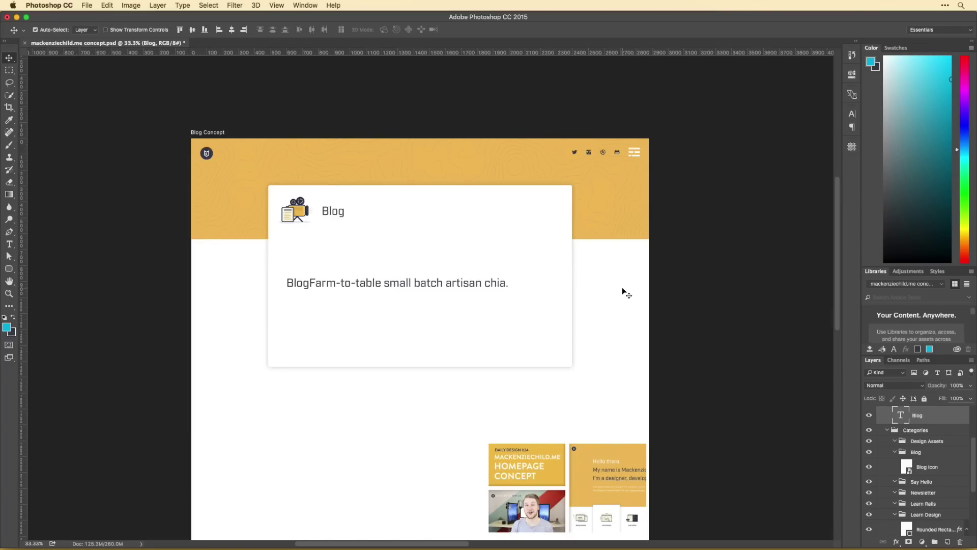
Pan across the artboards to compare layouts, trying and undoing a blog card move.
left_click(883, 530)
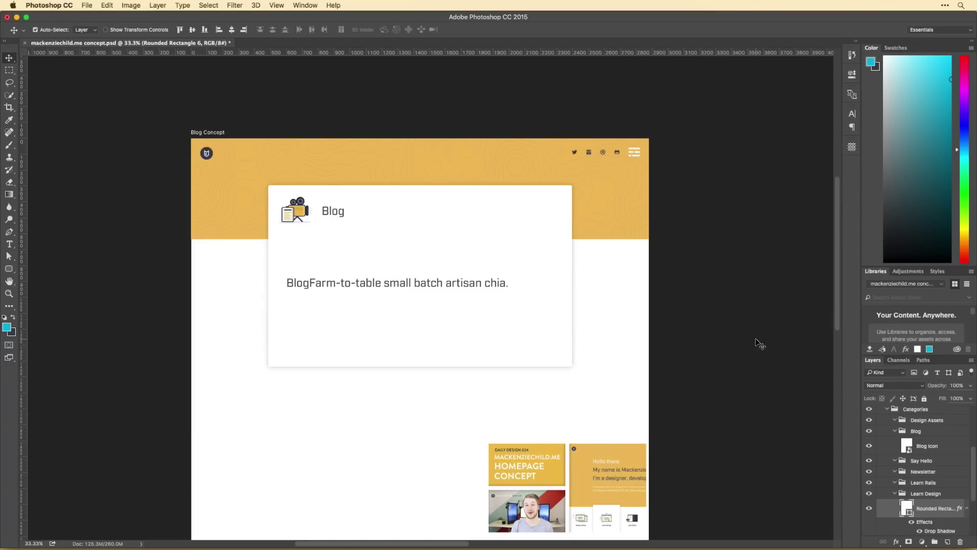
scroll(760, 344, "right", 5)
scroll(738, 349, "right", 10)
scroll(711, 352, "right", 2)
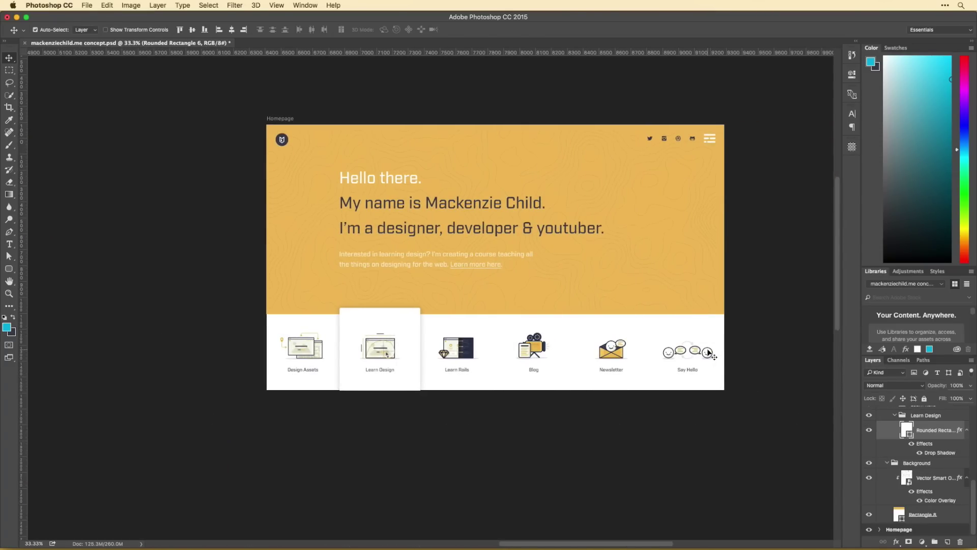
scroll(709, 352, "down", 2)
scroll(630, 286, "left", 5)
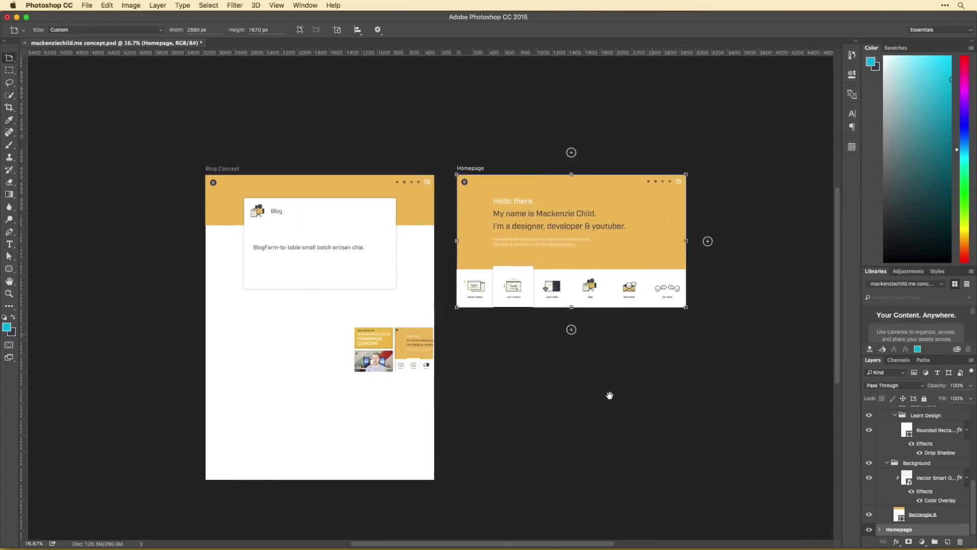
scroll(589, 380, "up", 1)
scroll(585, 377, "right", 5)
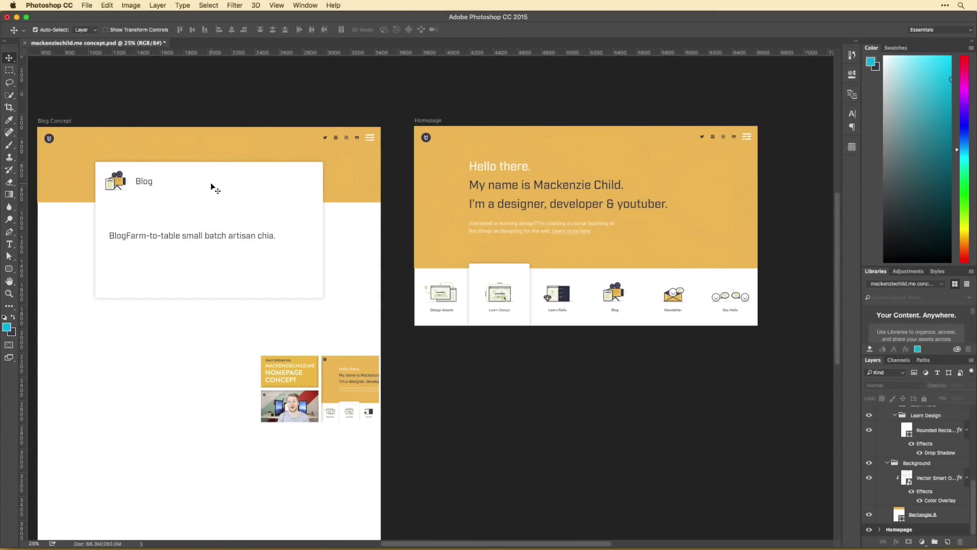
scroll(214, 189, "left", 7)
left_click_drag(447, 178, 486, 178)
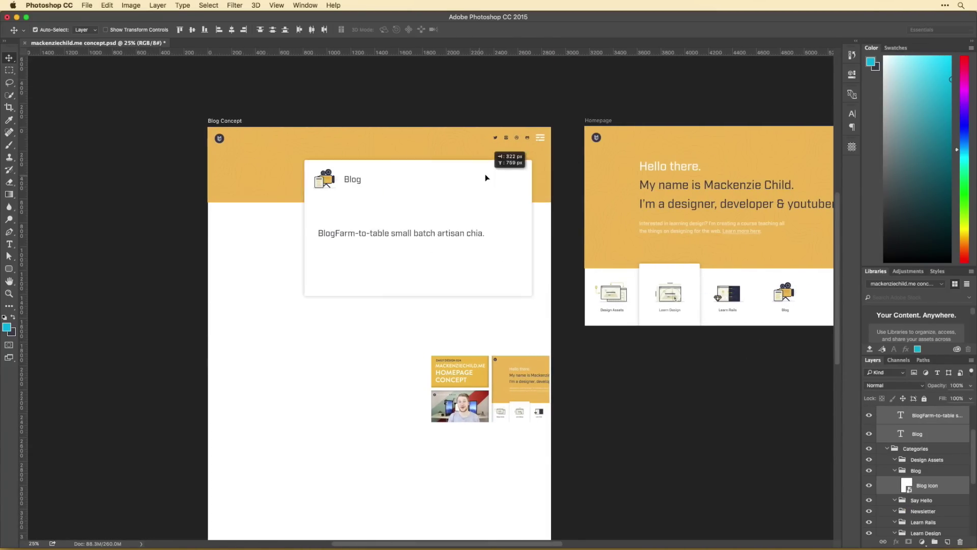
key("ctrl+z")
left_click(258, 255)
Move the thumbnail to the top of the content area and scale it up.
left_click_drag(516, 376, 346, 239)
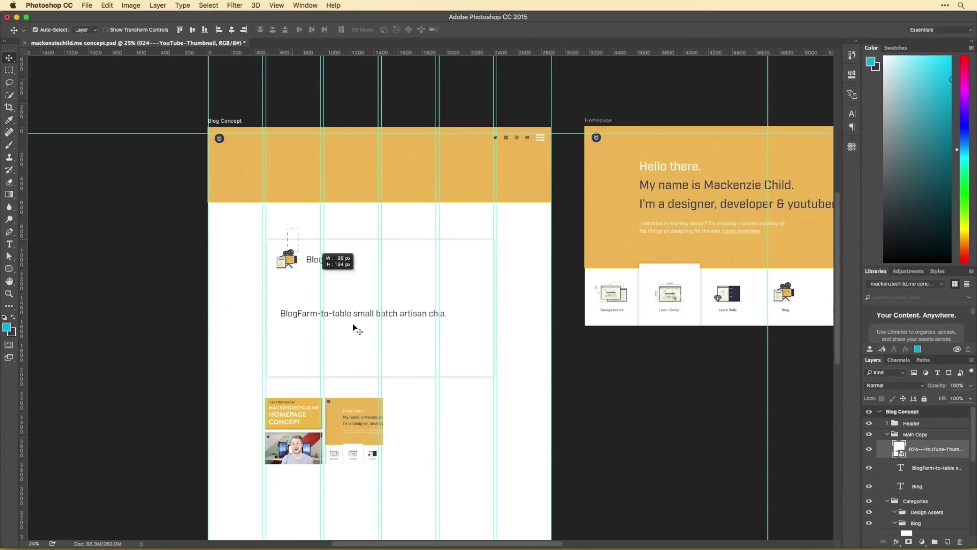
left_click_drag(356, 331, 356, 458)
key("ctrl+t")
mouse_move(392, 294)
left_mouse_down()
mouse_move(433, 328)
mouse_move(412, 309)
left_mouse_up()
key("Return")
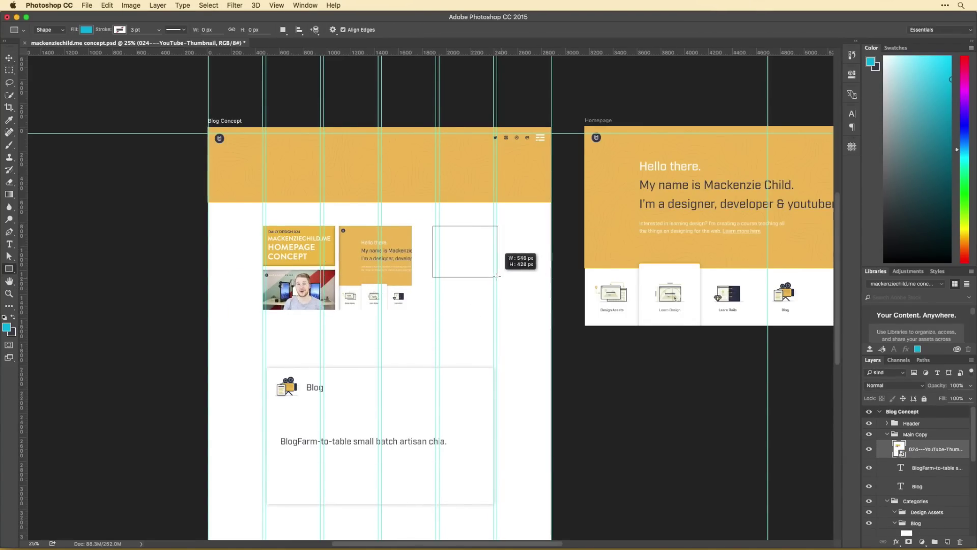
Draw a grey-filled rectangle beside the thumbnail and move the headline below them.
left_click_drag(497, 276, 498, 277)
double_click(899, 448)
left_click(794, 261)
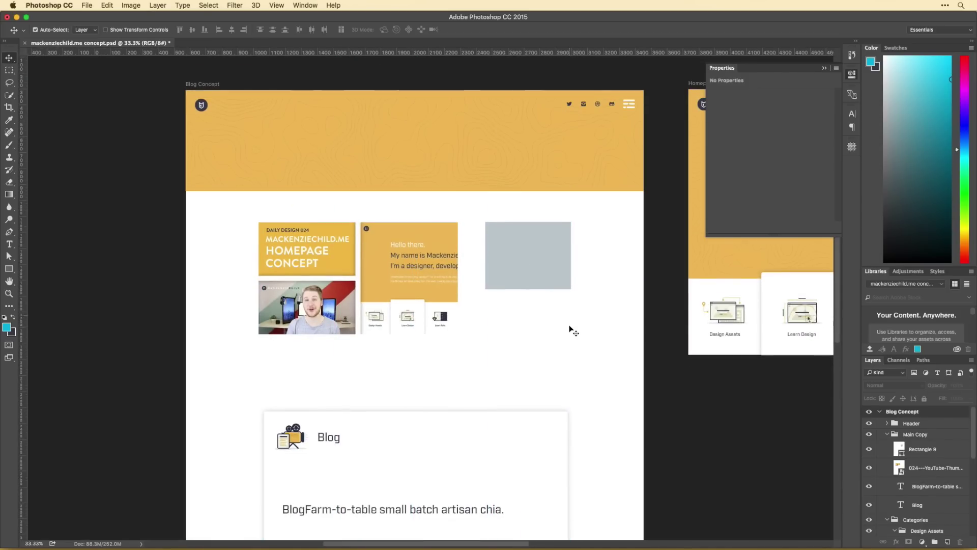
left_click_drag(506, 338, 517, 256)
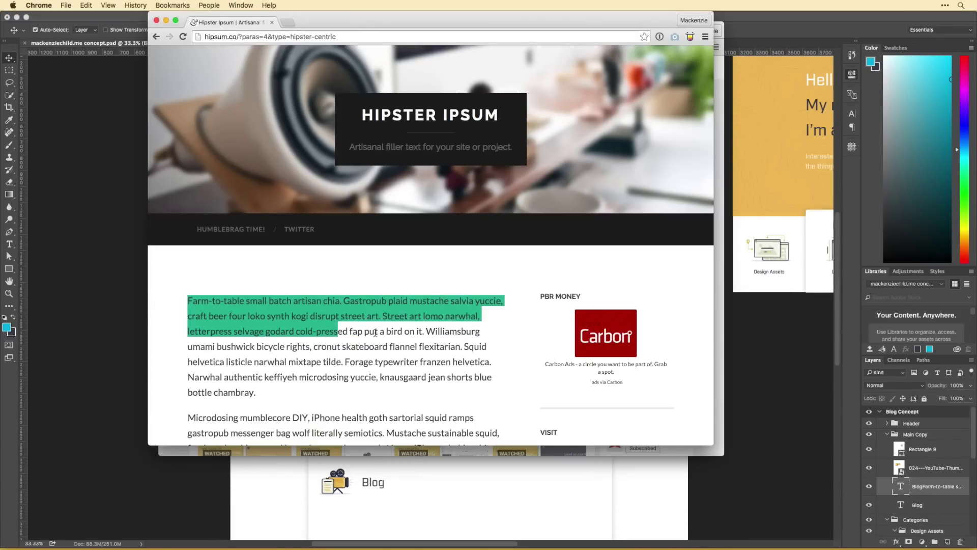
Add a placeholder paragraph under the headline with adjusted leading and text colour.
key("t")
left_click_drag(499, 359, 502, 362)
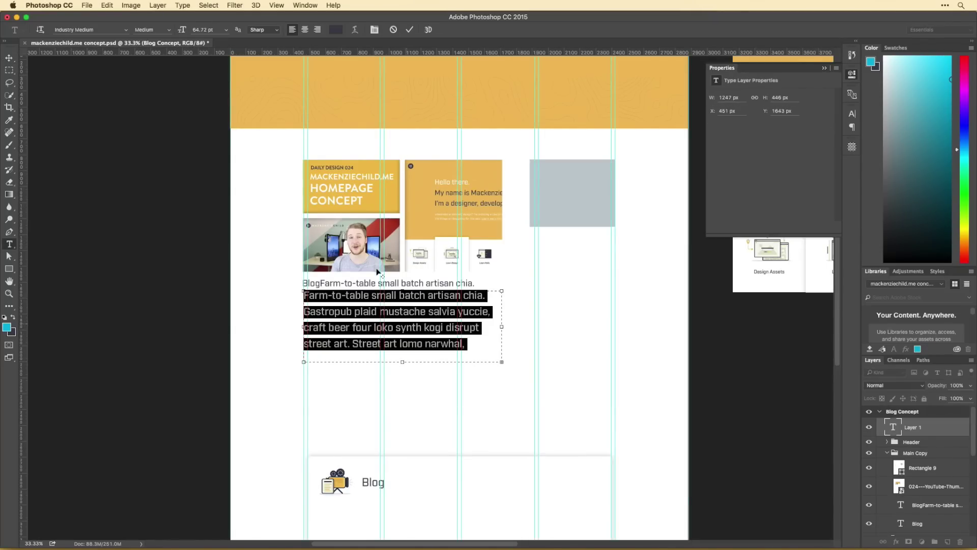
left_click(375, 29)
key("Up")
key("Up")
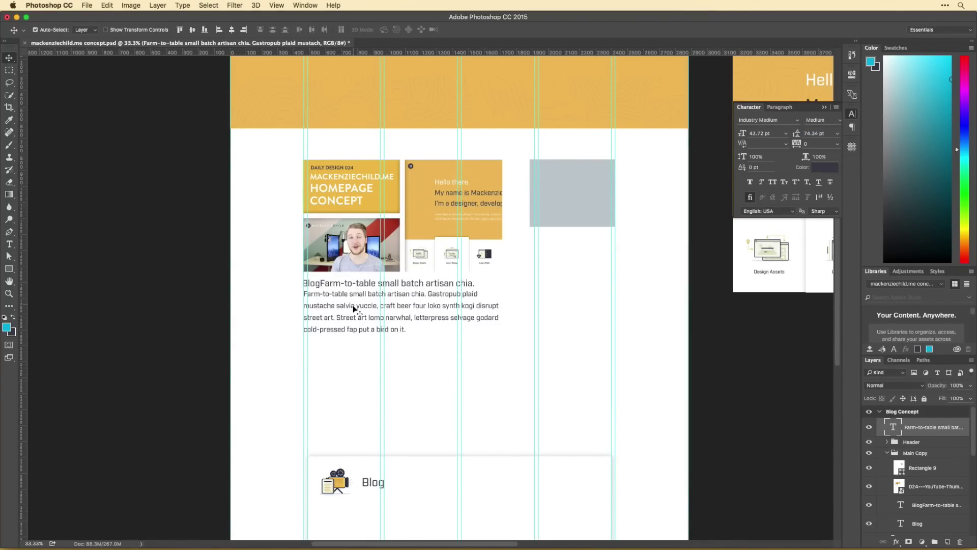
left_click(824, 166)
key("Return")
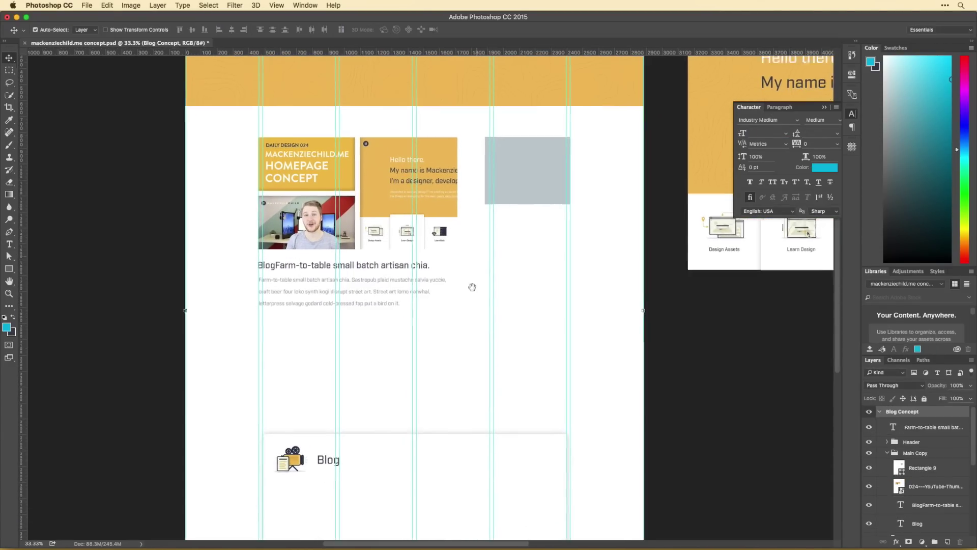
scroll(371, 285, "up", 5)
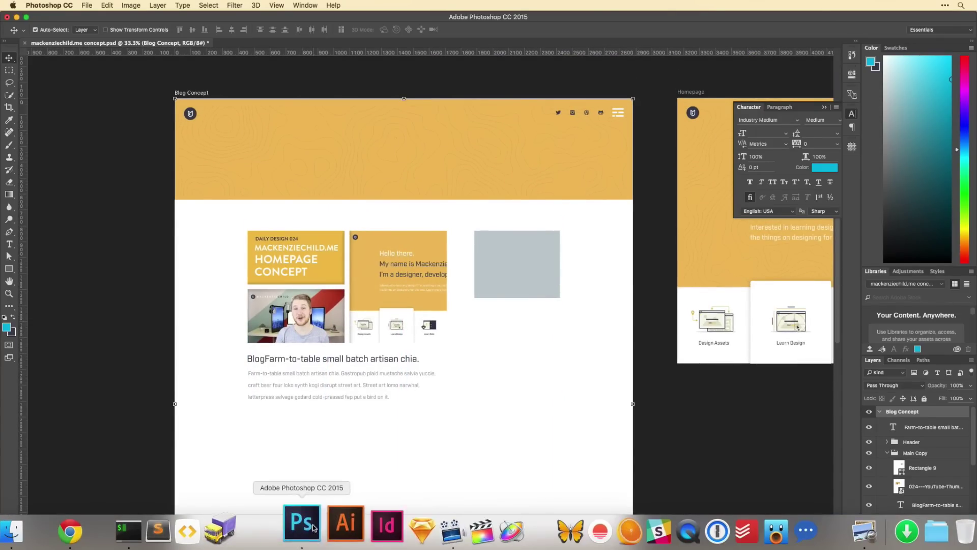
Move the white card up and enlarge it into a large content panel.
left_click(300, 527)
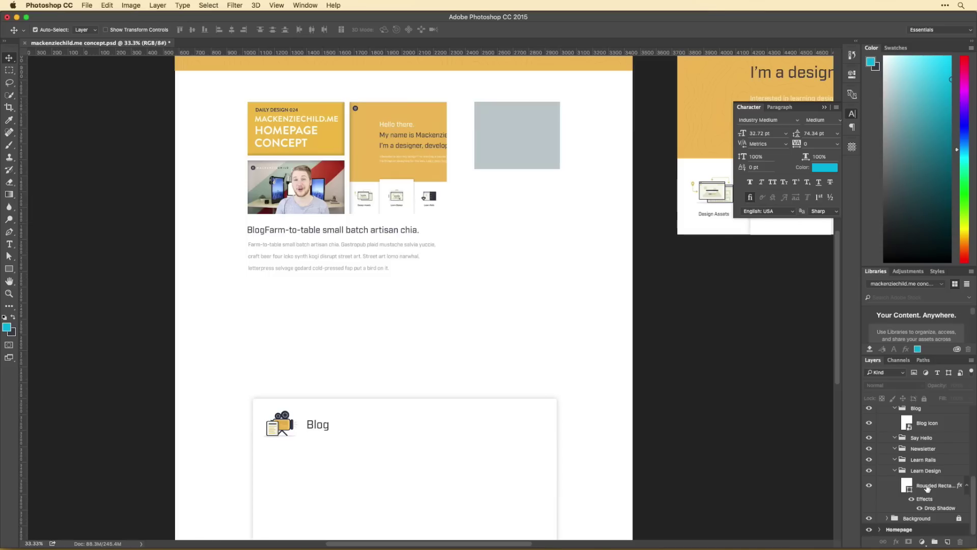
left_click(927, 487)
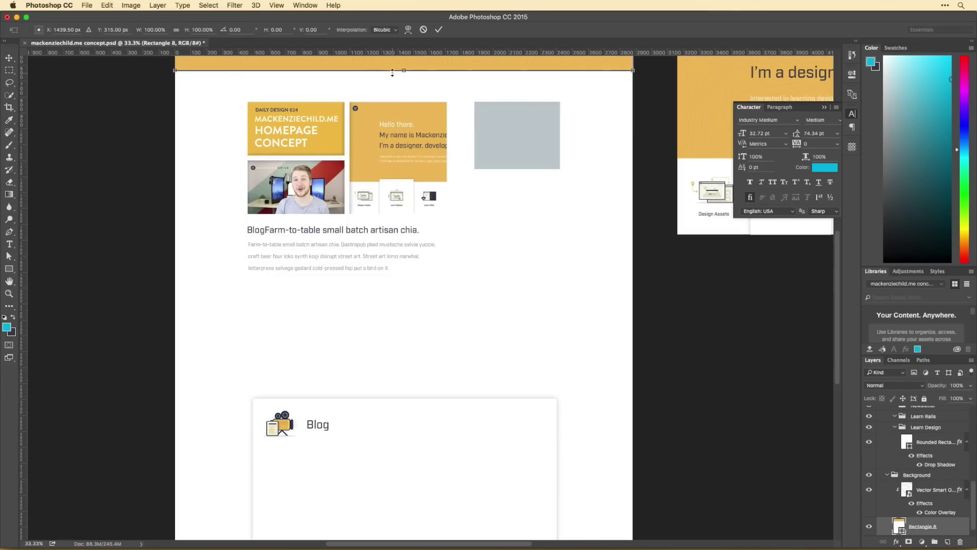
left_click_drag(405, 530, 395, 225)
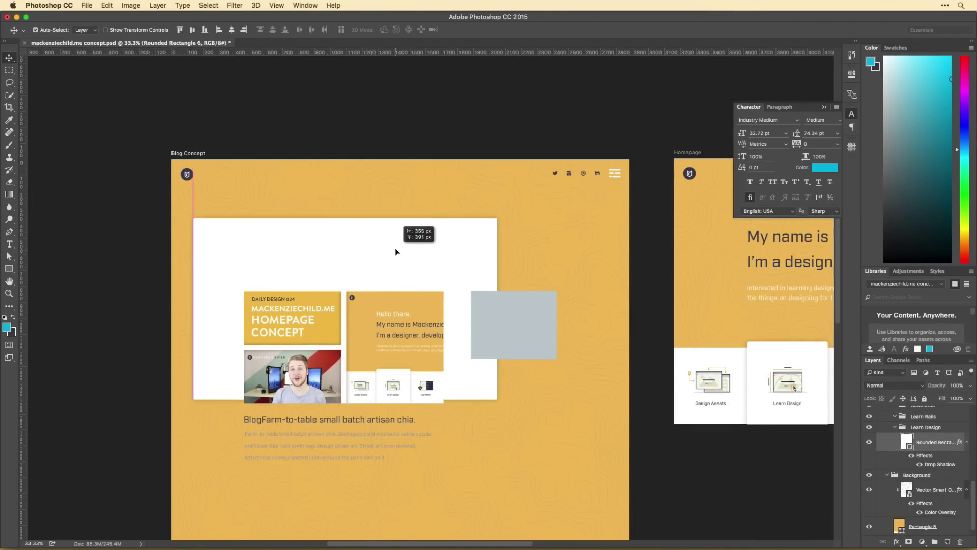
key("ctrl+t")
left_click_drag(497, 376, 589, 491)
left_click_drag(407, 491, 450, 504)
left_click_drag(475, 208, 462, 200)
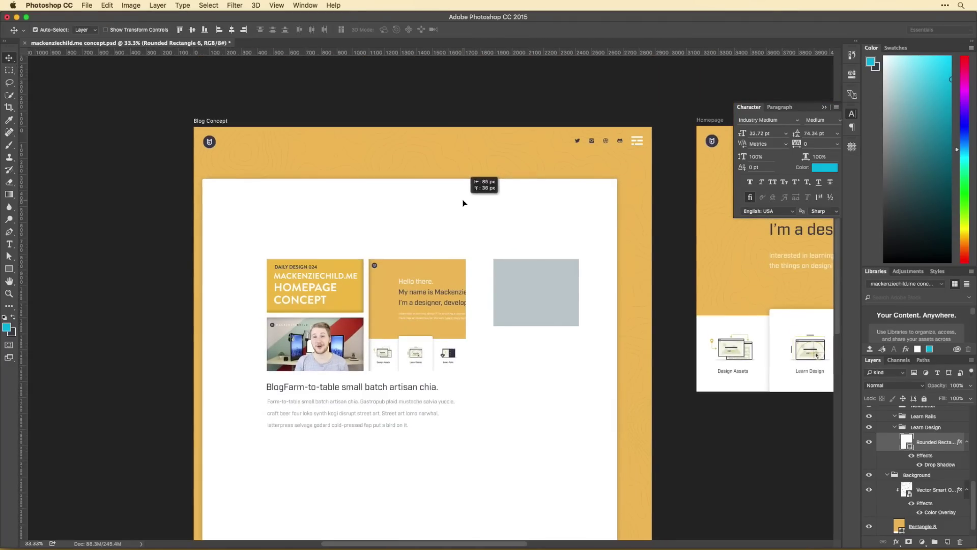
left_click_drag(628, 261, 642, 261)
left_click_drag(421, 185, 421, 165)
scroll(892, 430, "up", 5)
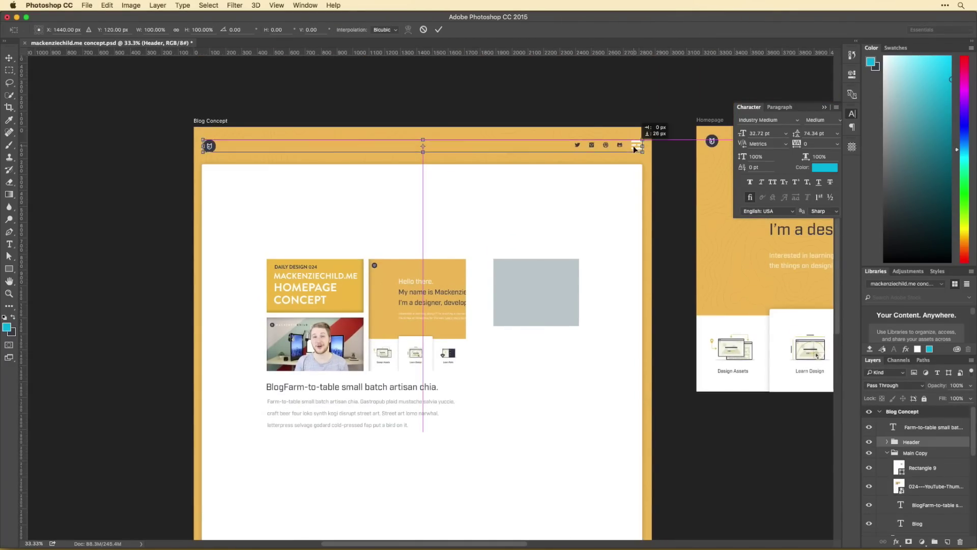
scroll(615, 220, "down", 5)
scroll(604, 268, "up", 6)
Narrow the white card to a left column and add a copy as the right sidebar card.
key("ctrl+t")
left_click_drag(672, 434, 541, 435)
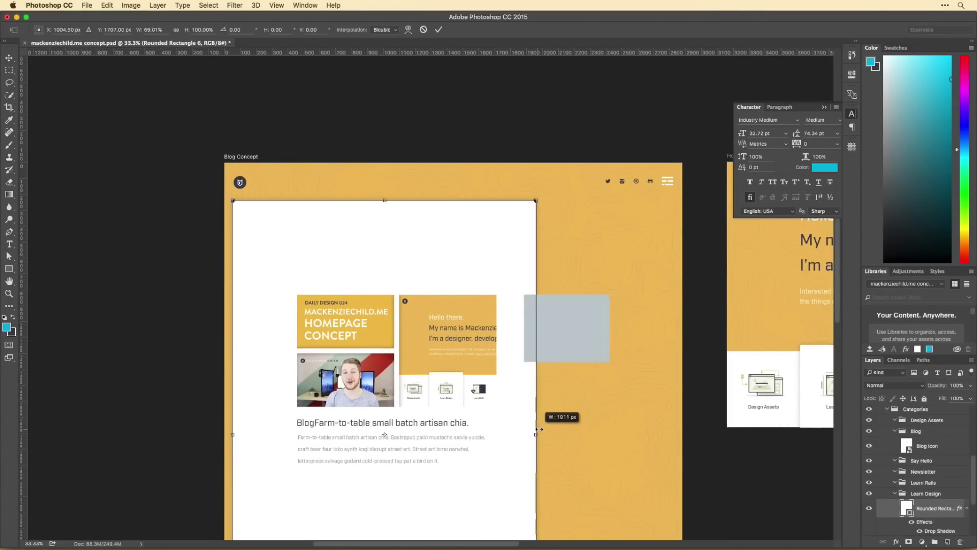
key("Return")
left_click_drag(402, 252, 534, 253)
key("ctrl+t")
left_click_drag(364, 434, 551, 424)
key("Return")
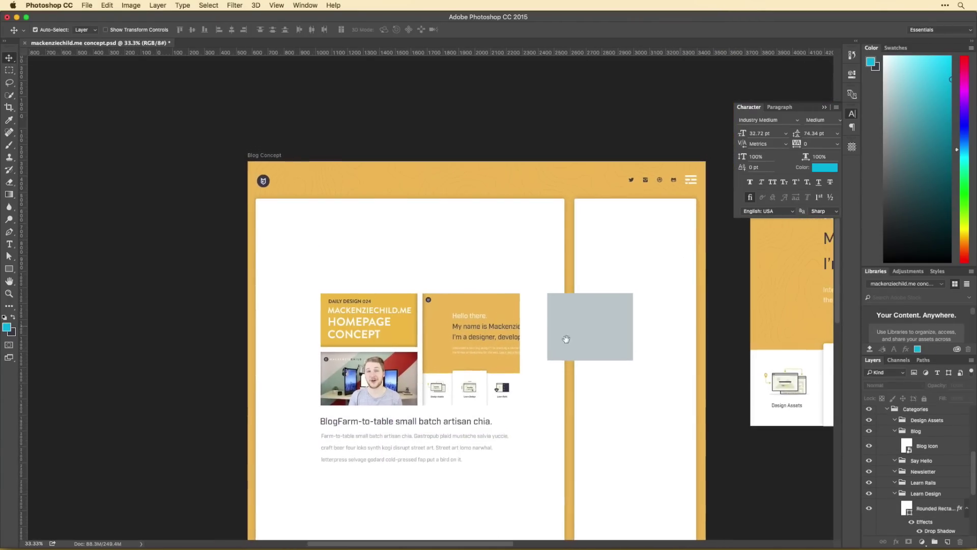
Move the grey box into the sidebar card.
scroll(689, 356, "down", 3)
left_click_drag(689, 356, 731, 299)
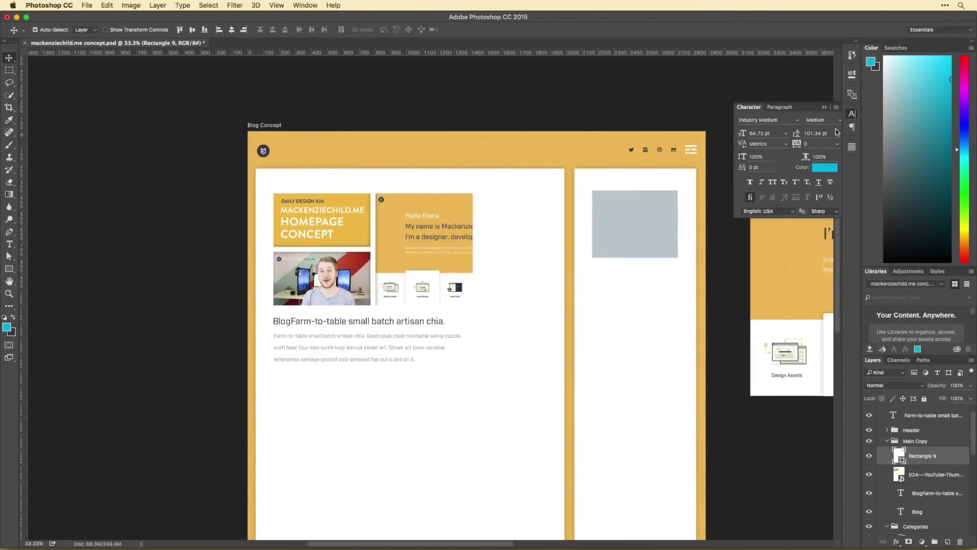
scroll(703, 276, "right", 10)
scroll(703, 276, "left", 5)
Move the Blog icon and label into the right column.
scroll(704, 281, "down", 5)
scroll(704, 281, "left", 5)
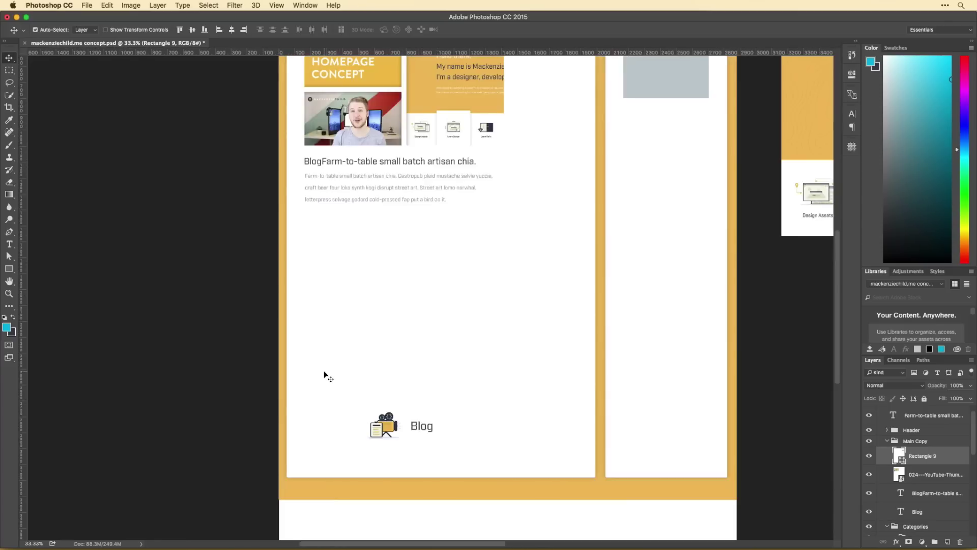
mouse_move(383, 461)
left_mouse_down()
mouse_move(650, 210)
mouse_move(688, 211)
left_mouse_up()
scroll(502, 255, "up", 6)
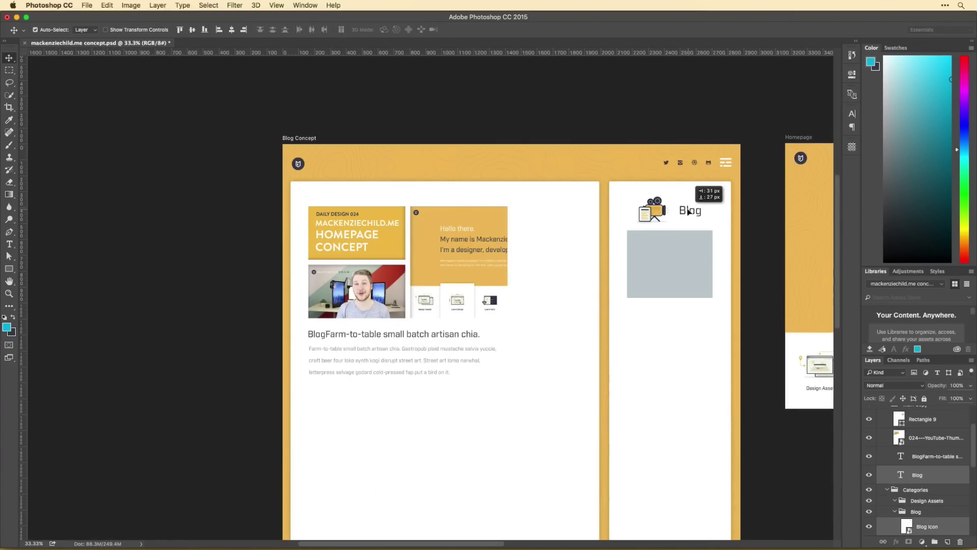
scroll(709, 220, "right", 3)
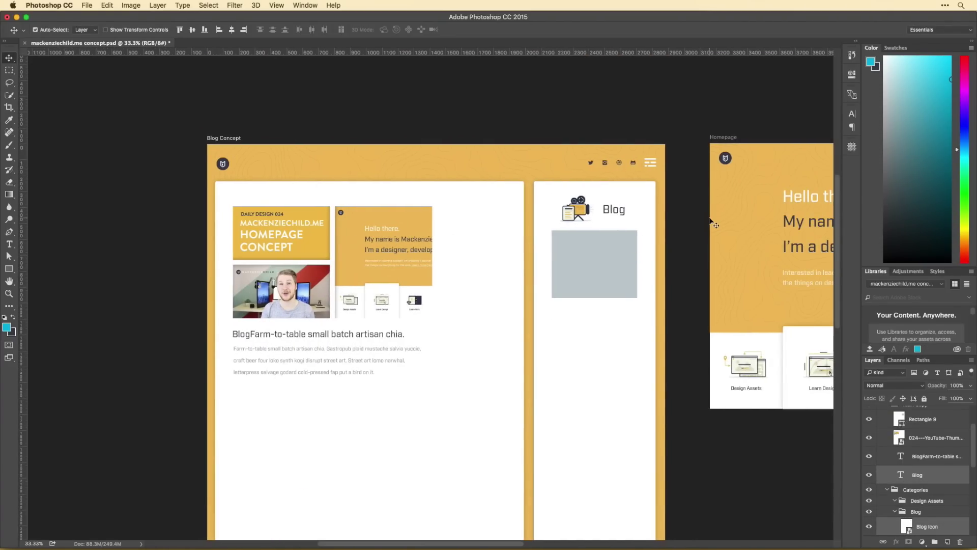
scroll(709, 219, "right", 11)
scroll(702, 218, "left", 14)
scroll(702, 218, "right", 3)
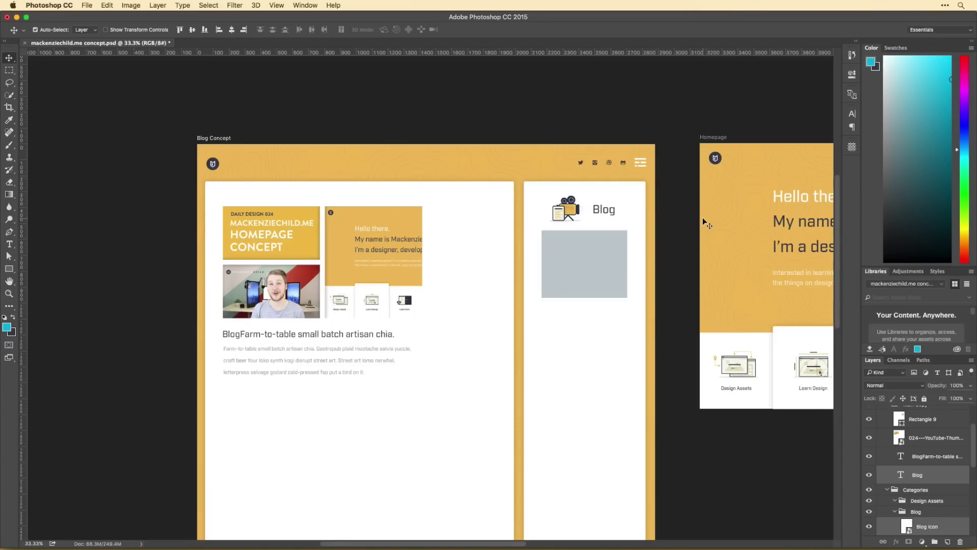
scroll(703, 218, "right", 8)
scroll(702, 218, "left", 6)
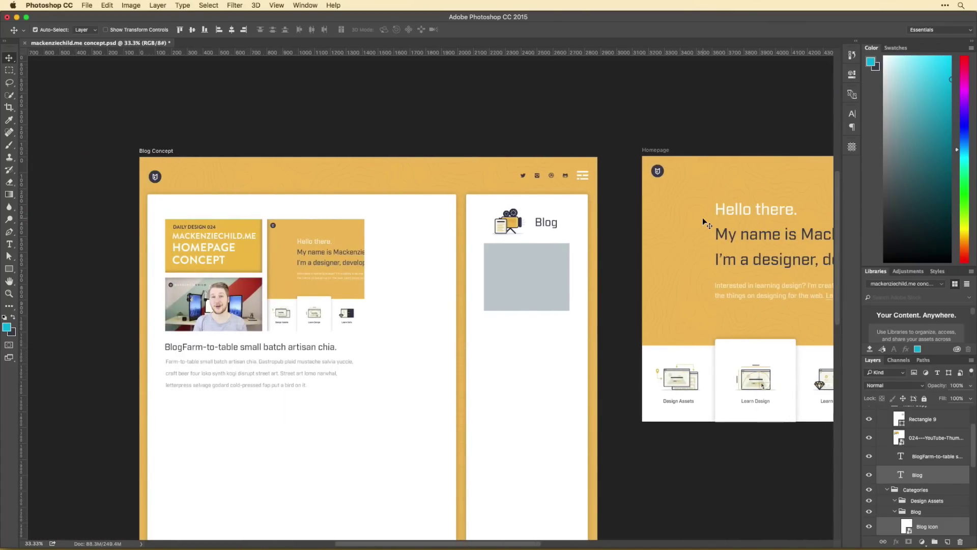
scroll(621, 222, "up", 2)
scroll(501, 185, "up", 1)
scroll(473, 197, "left", 10)
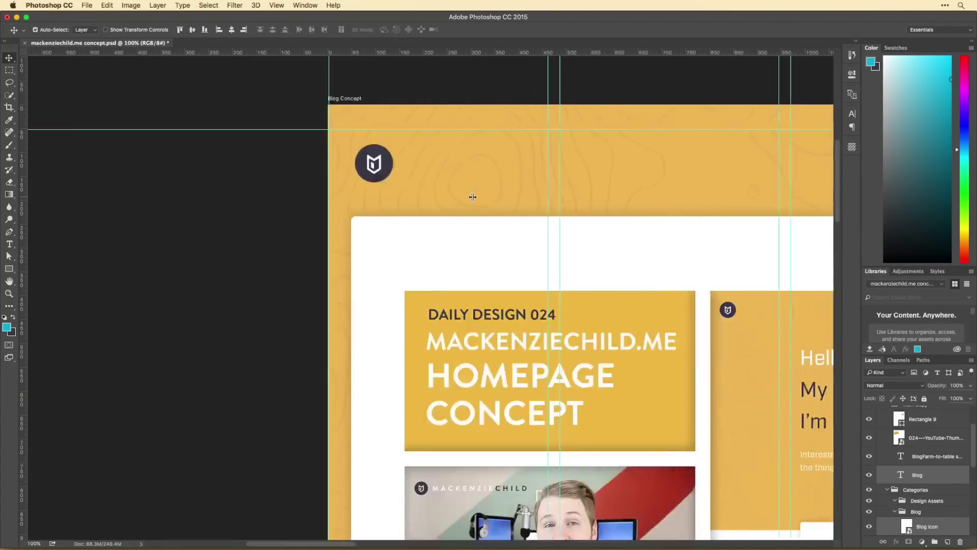
scroll(375, 198, "down", 3)
Transform the left white card, and stretch the Blog sidebar card's left edge leftward.
left_click(375, 198)
key("ctrl+t")
scroll(375, 198, "right", 15)
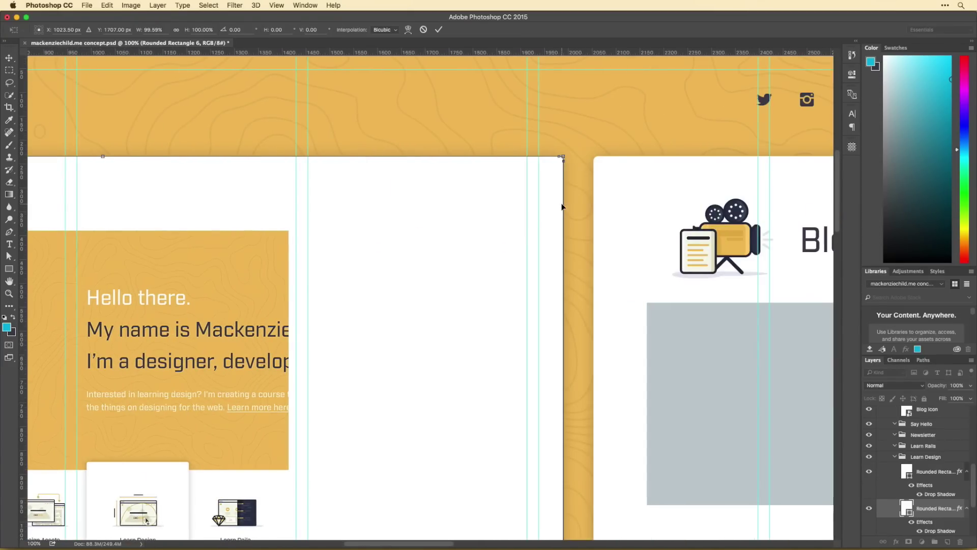
key("Return")
scroll(458, 214, "right", 10)
left_click(361, 233, "ctrl")
key("ctrl+t")
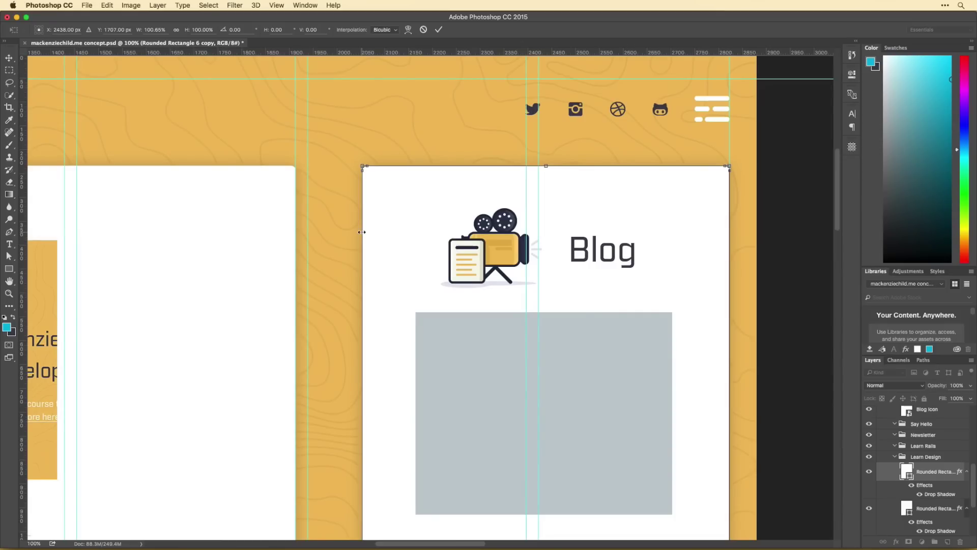
scroll(361, 232, "down", 5)
left_click_drag(511, 347, 501, 337)
key("Return")
Delete the grey placeholder box and widen the left card over the Blog column.
left_click_drag(586, 198, 578, 375)
key("Delete")
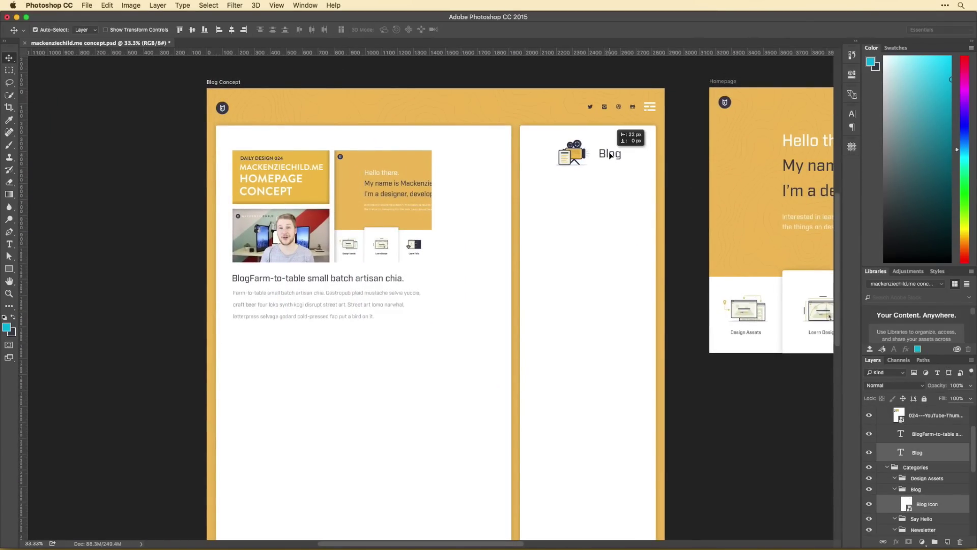
key("ctrl+t")
left_click_drag(510, 331, 657, 331)
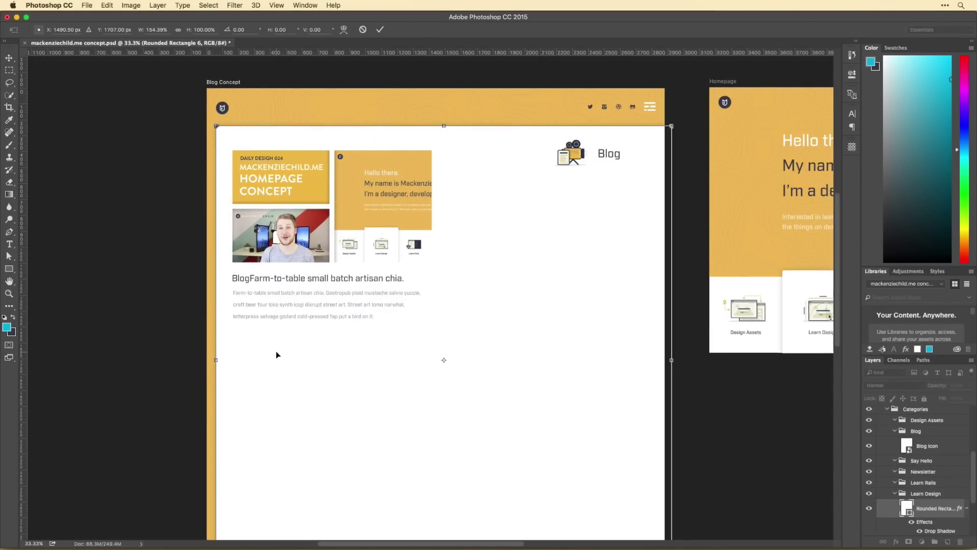
key("Return")
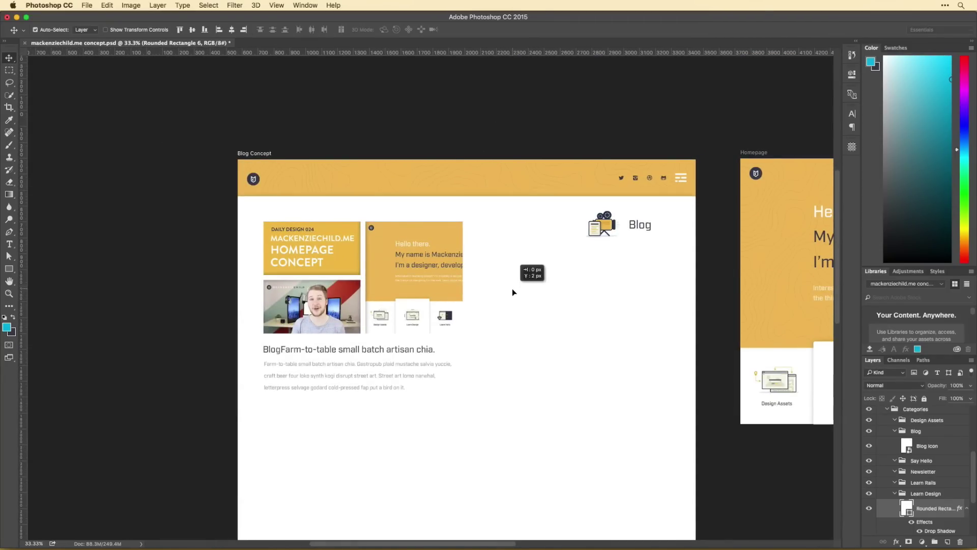
left_click(387, 178)
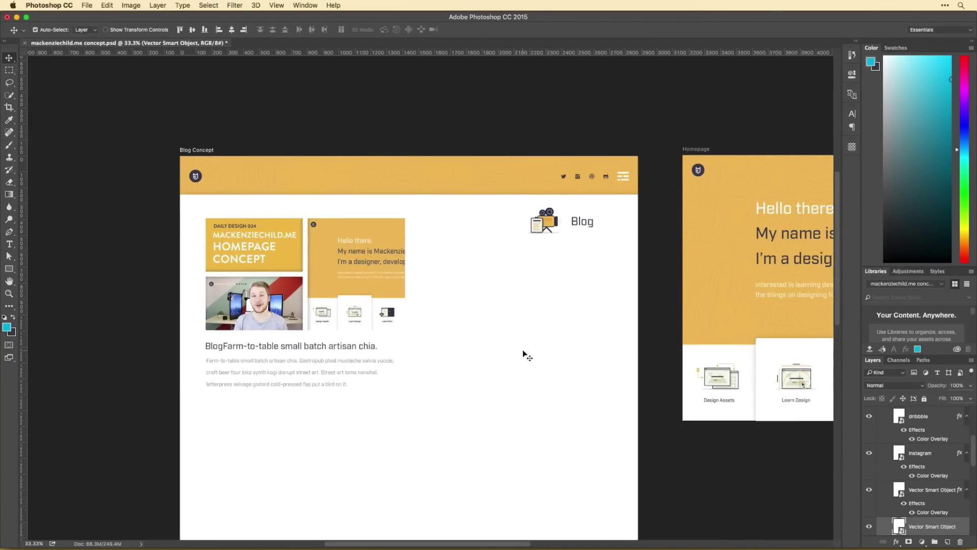
Delete the thumbnail image group.
left_click_drag(425, 337, 448, 309)
left_click_drag(540, 458, 447, 231)
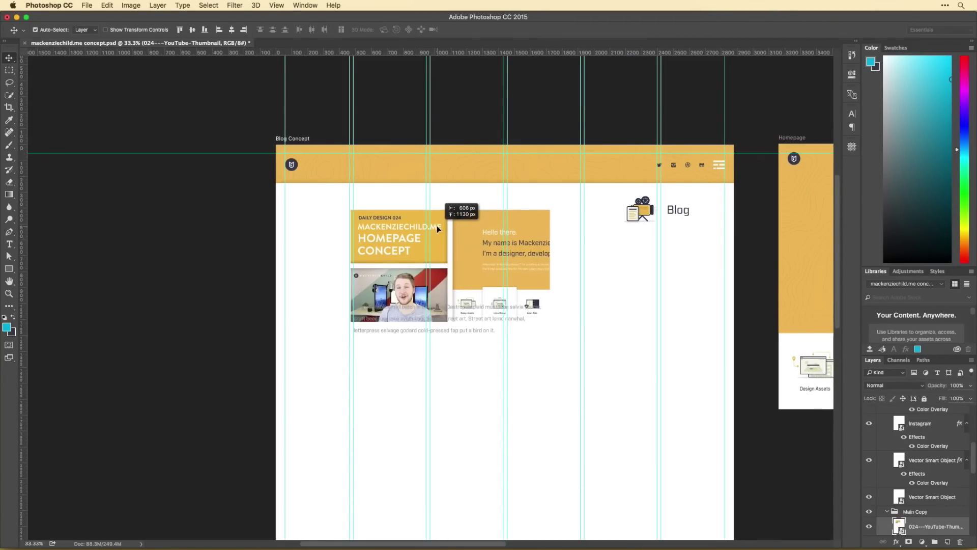
mouse_move(639, 209)
left_mouse_down()
mouse_move(629, 164)
mouse_move(464, 160)
left_mouse_up()
key("Delete")
Move the Blog icon top left and retitle its heading 'Recent Articles'.
mouse_move(678, 209)
left_mouse_down()
mouse_move(504, 165)
mouse_move(362, 209)
left_mouse_up()
double_click(361, 209)
type("Recent Articles")
key("ctrl+Return")
mouse_move(371, 251)
left_mouse_down()
mouse_move(370, 211)
mouse_move(401, 223)
mouse_move(294, 214)
left_mouse_up()
Hide the guides, zoom out, and narrow the white content card toward the left.
key("ctrl+minus")
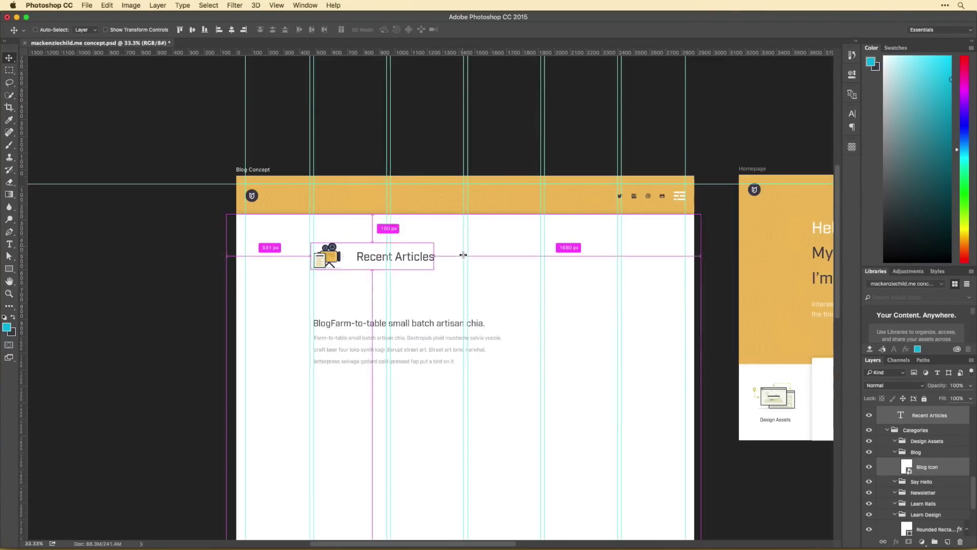
key("ctrl+semicolon")
left_click(633, 301, "ctrl")
key("ctrl+t")
left_click_drag(693, 314, 556, 314)
key("Return")
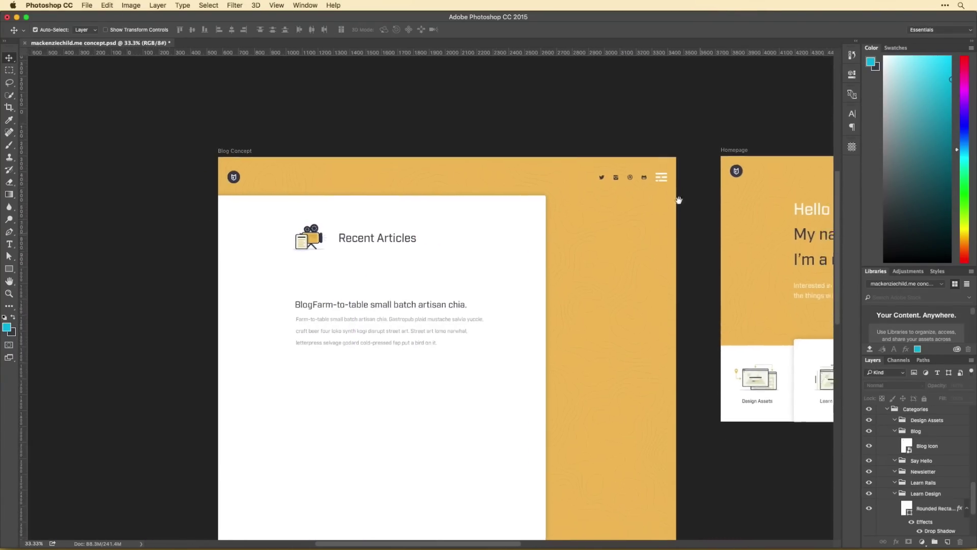
Undo an adjustment to the orange textured background, then zoom in on the article excerpt.
left_click(550, 389, "ctrl")
scroll(549, 388, "down", 5)
scroll(670, 251, "up", 5)
left_click_drag(670, 245, 675, 233)
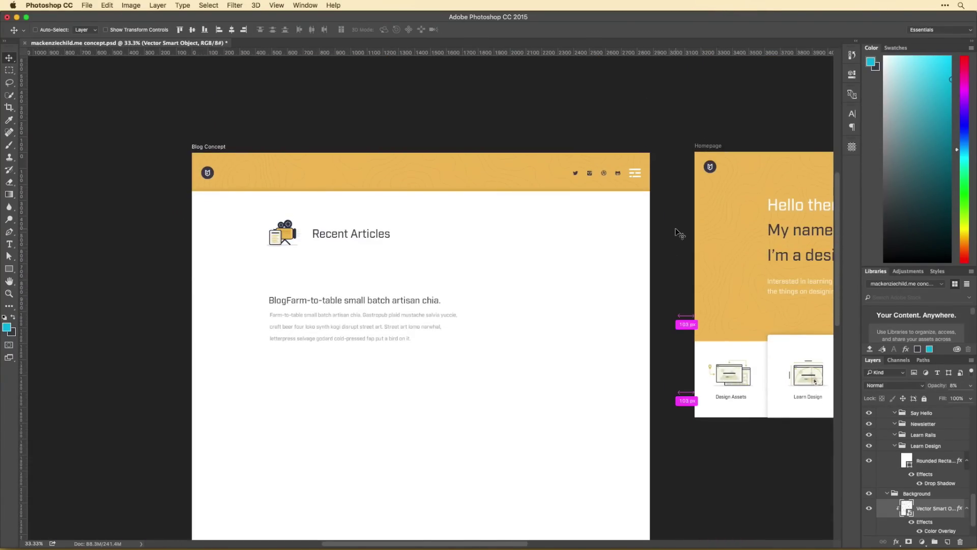
key("ctrl+z")
left_click(429, 303)
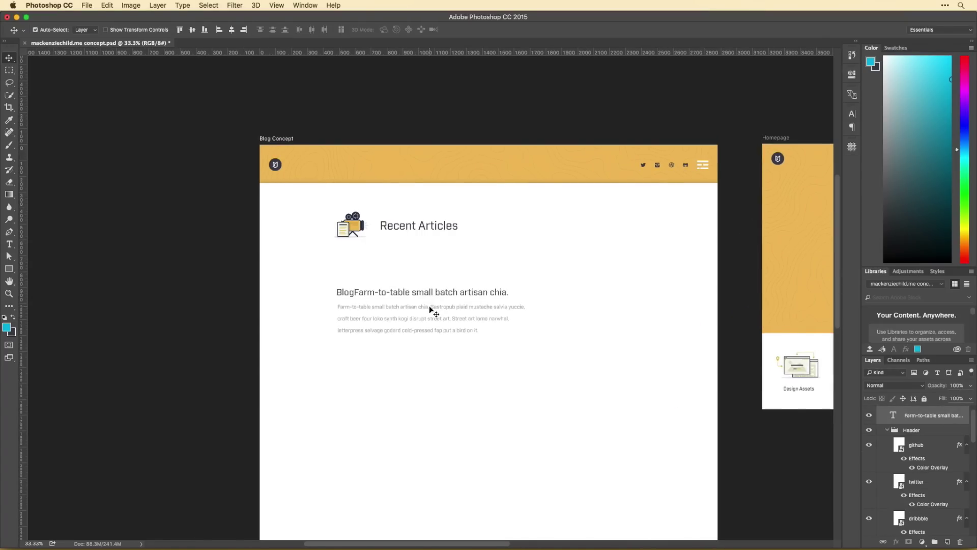
key("ctrl+plus")
Draw a rounded-rectangle button beneath the excerpt with corner radius 100.
key("u")
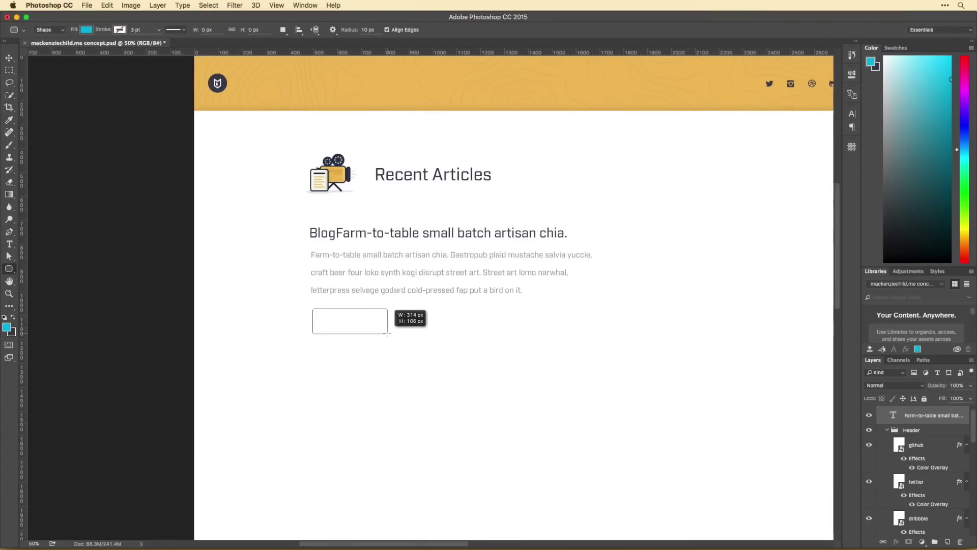
left_click_drag(386, 334, 387, 334)
left_click(716, 124)
double_click(718, 144)
type("100")
key("Return")
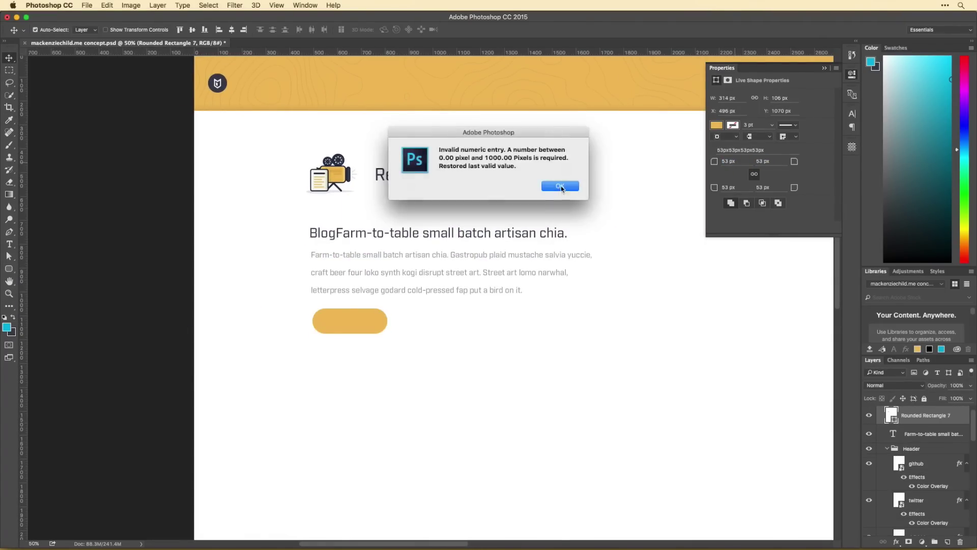
key("Return")
Label the button with bold 'View Article' text.
left_click_drag(924, 530, 924, 415)
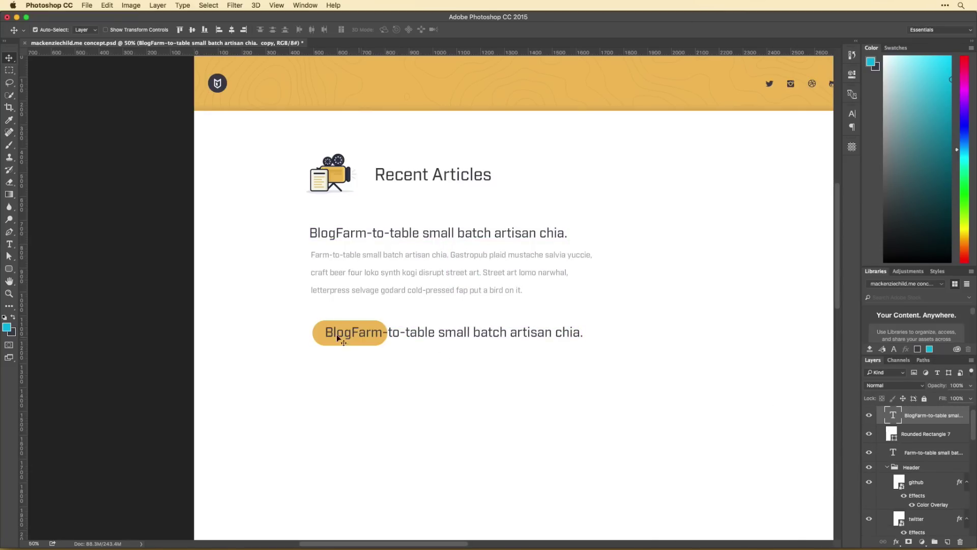
double_click(894, 415)
type("View Article")
key("ctrl+a")
left_click(153, 30)
key("ctrl+Return")
key("v")
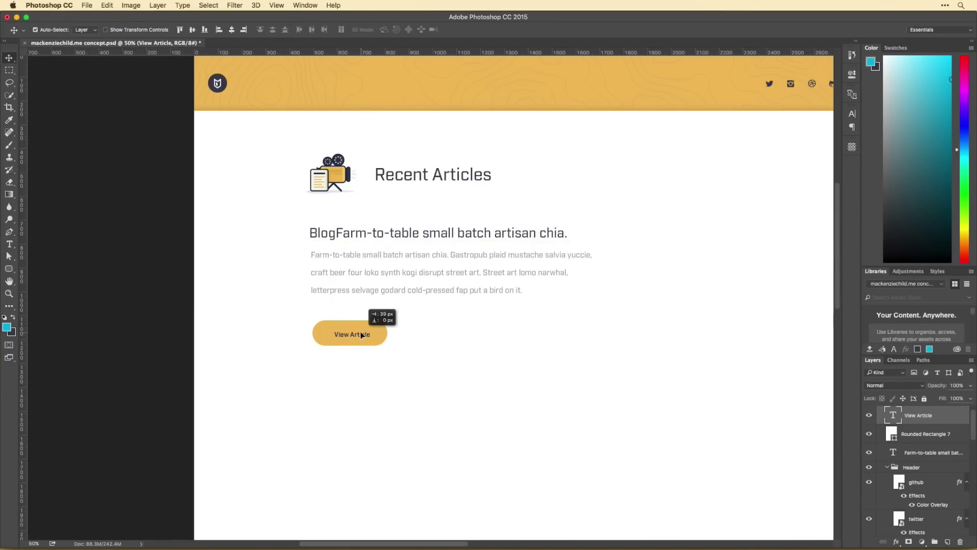
Center the label, then change it to orange 'Read More' text.
mouse_move(319, 409)
left_mouse_down()
mouse_move(304, 395)
mouse_move(293, 412)
mouse_move(294, 326)
left_mouse_up()
double_click(305, 393)
left_click(338, 148)
type("Read More")
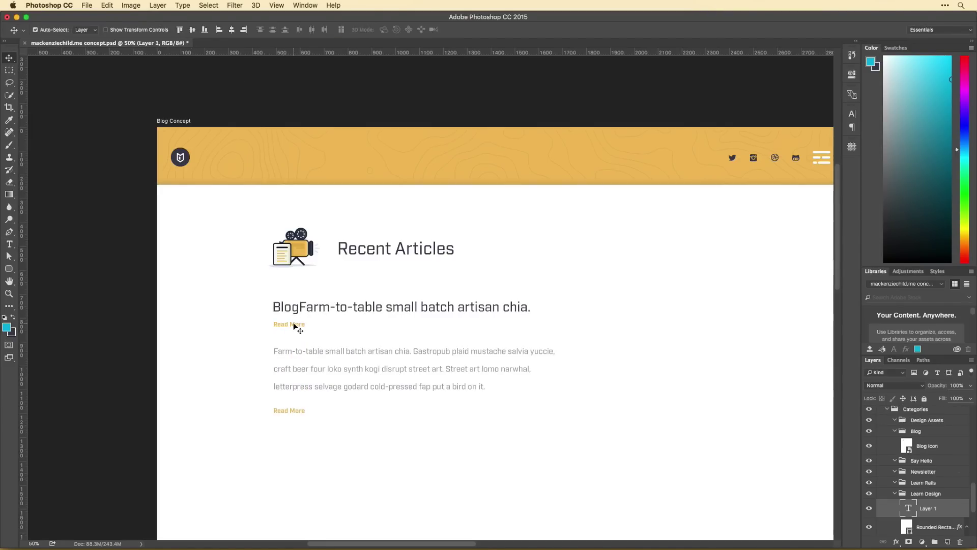
Turn the copied Read More text into a grey 'December 2nd · Video' date line.
double_click(294, 325)
type("December 2nd · Video")
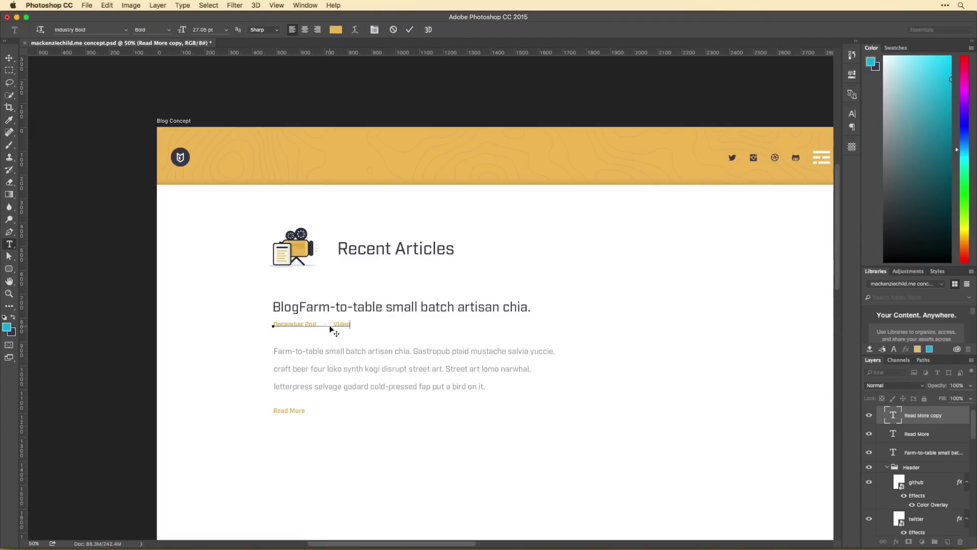
double_click(340, 325)
left_click(336, 29)
type("3c3f4f")
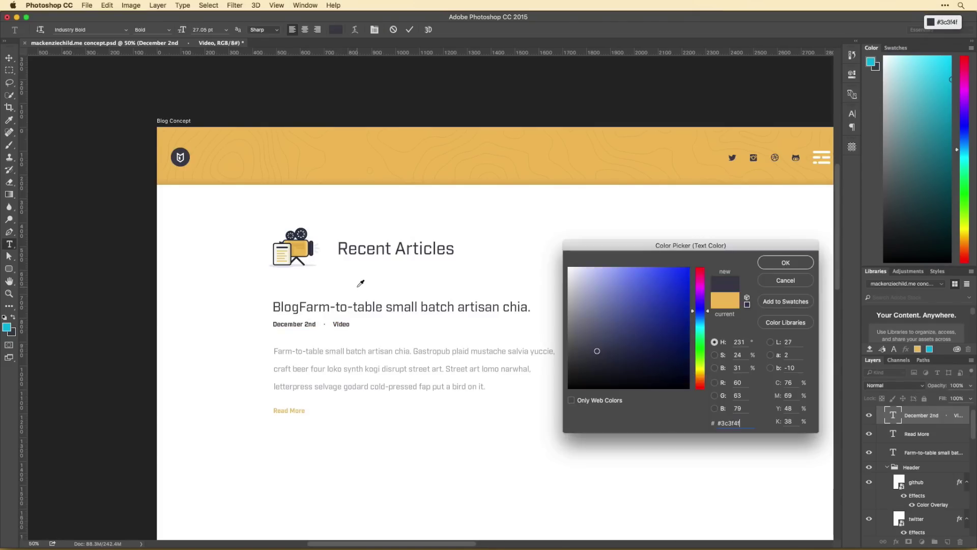
key("Return")
left_click(335, 29)
key("Return")
key("ctrl+Return")
key("v")
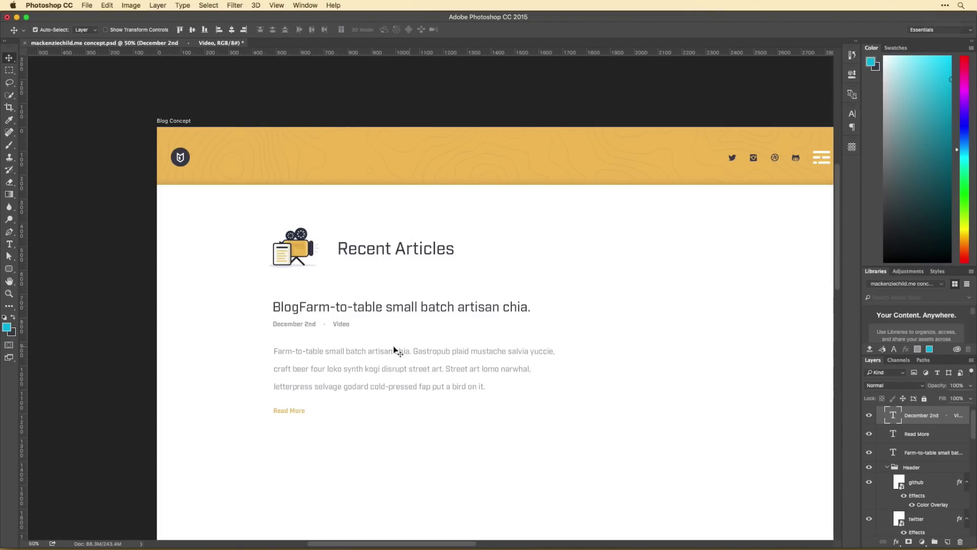
Move the date line above the headline, lift the excerpt, and duplicate the post below.
left_click_drag(315, 388, 314, 373)
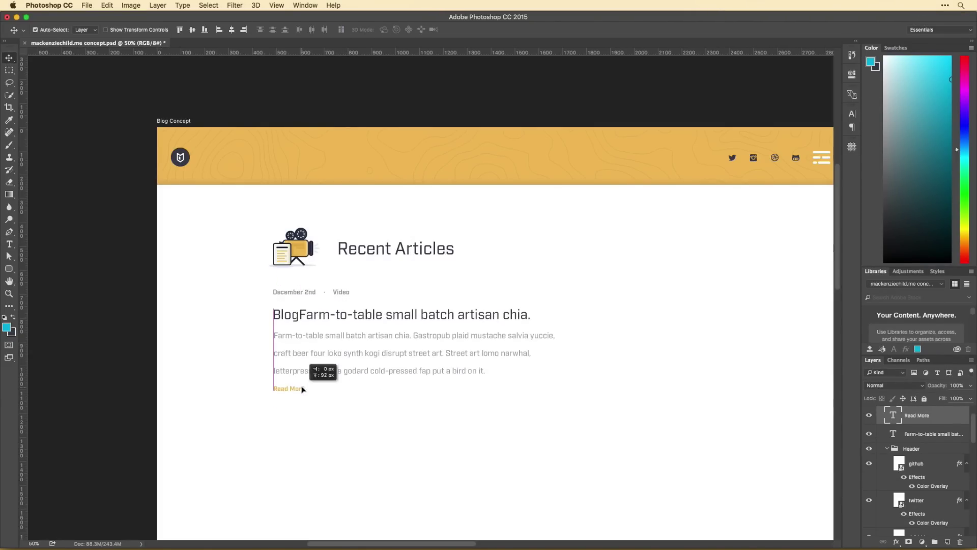
mouse_move(543, 423)
left_mouse_down()
mouse_move(518, 369)
mouse_move(532, 365)
left_mouse_up()
left_click(40, 307)
key("ctrl+semicolon")
key("v")
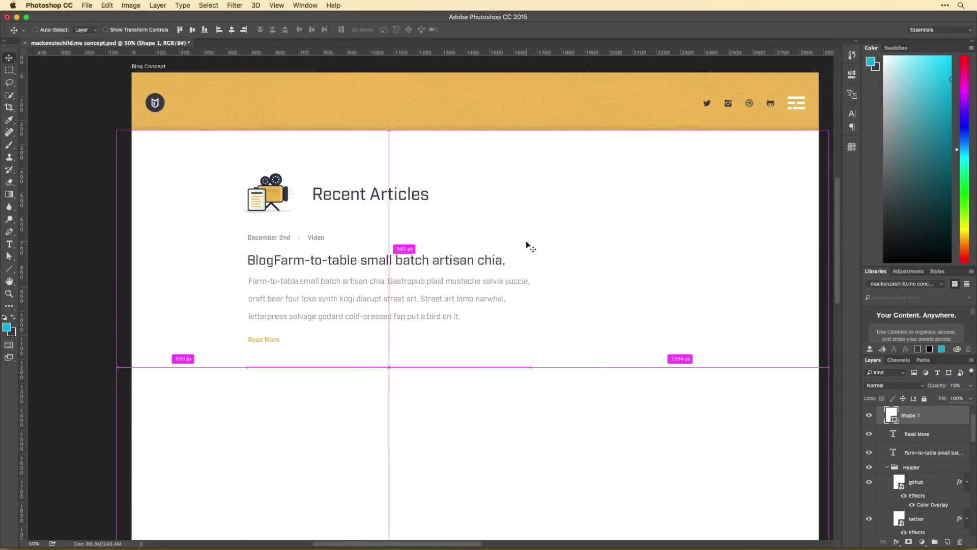
left_click(525, 246, "ctrl")
key("ctrl+z")
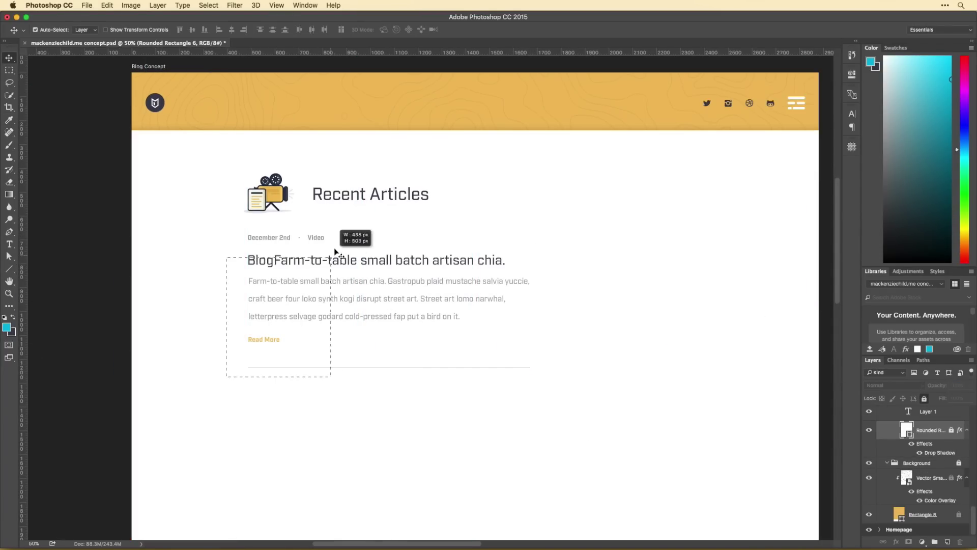
left_click_drag(351, 242, 357, 396)
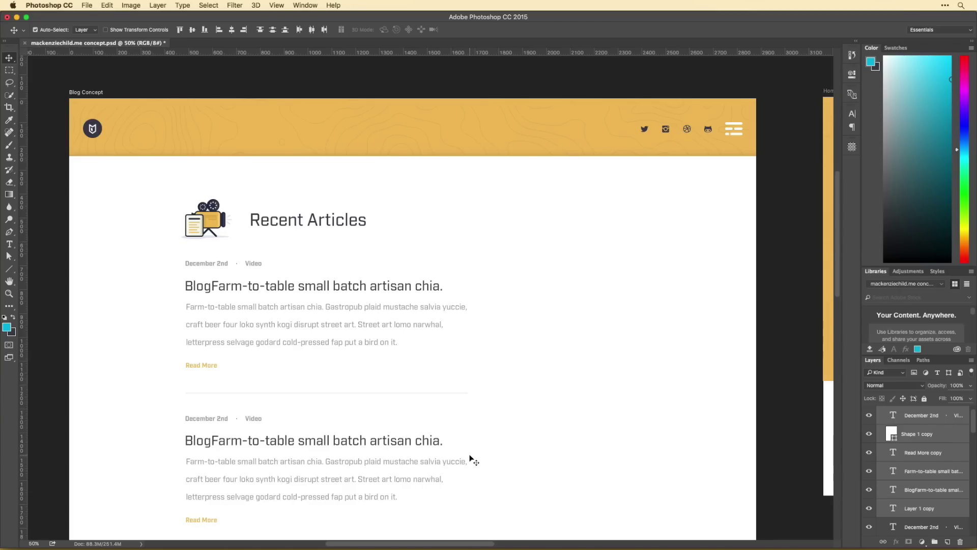
Retitle the second article 'Another Post about something??'.
double_click(287, 295)
type("Another Post about something??")
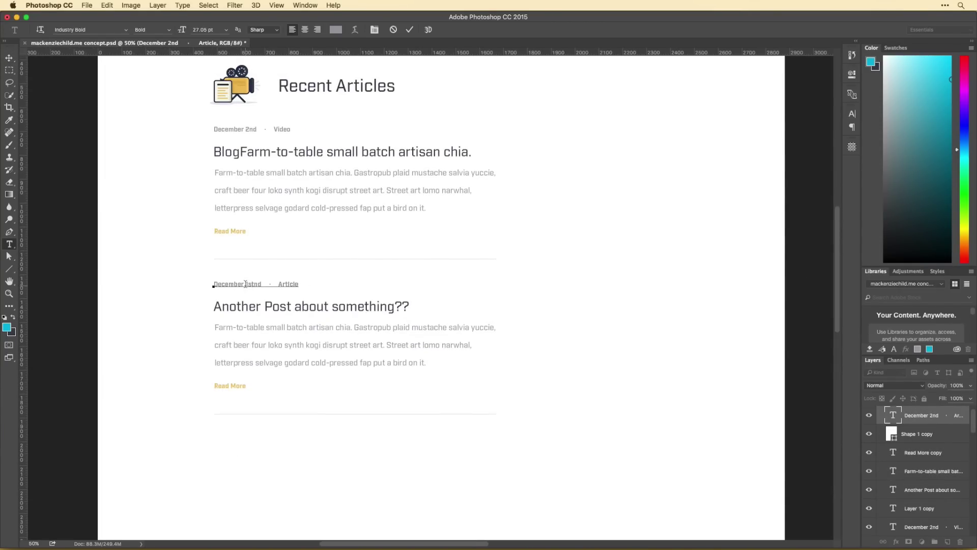
key("ctrl+Return")
Alt-drag the second article down to create a third post, then view the post list.
left_click_drag(209, 280, 316, 431)
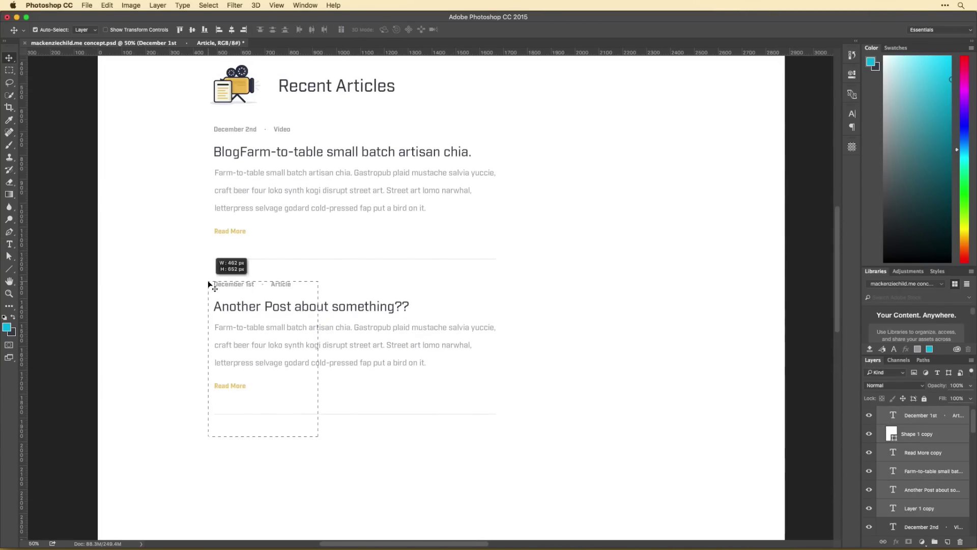
left_click_drag(316, 305, 316, 461)
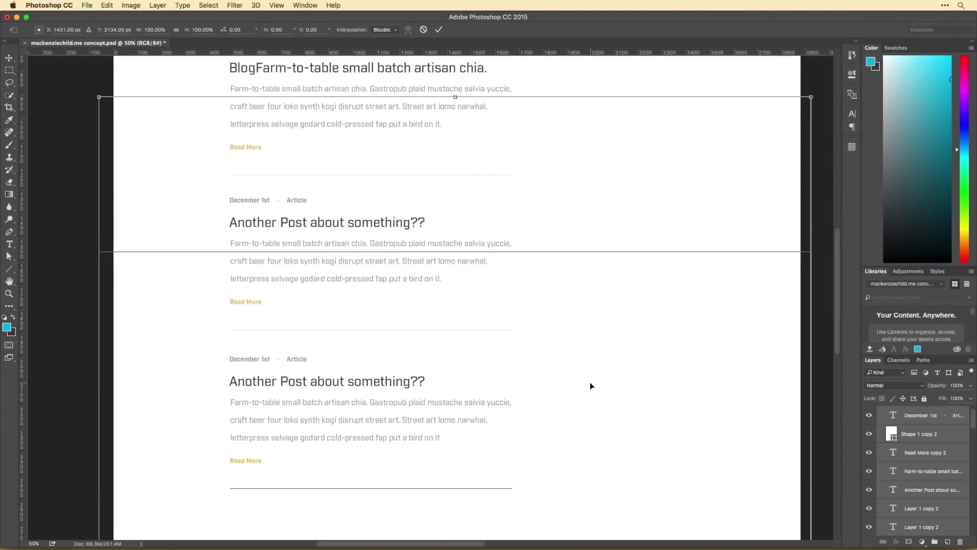
key("ctrl+minus")
scroll(621, 386, "up", 3)
scroll(896, 458, "up", 2)
scroll(576, 286, "up", 3)
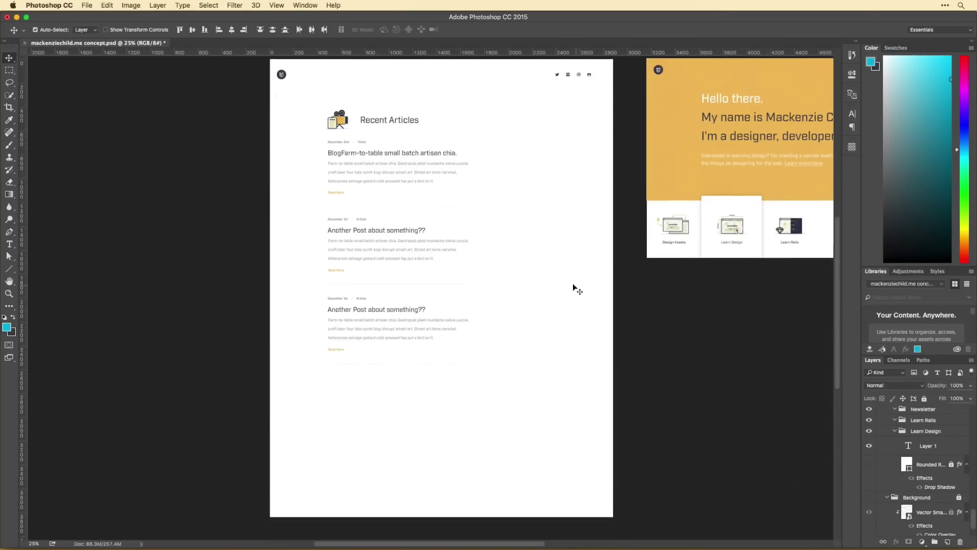
scroll(587, 395, "up", 2)
key("ctrl+plus")
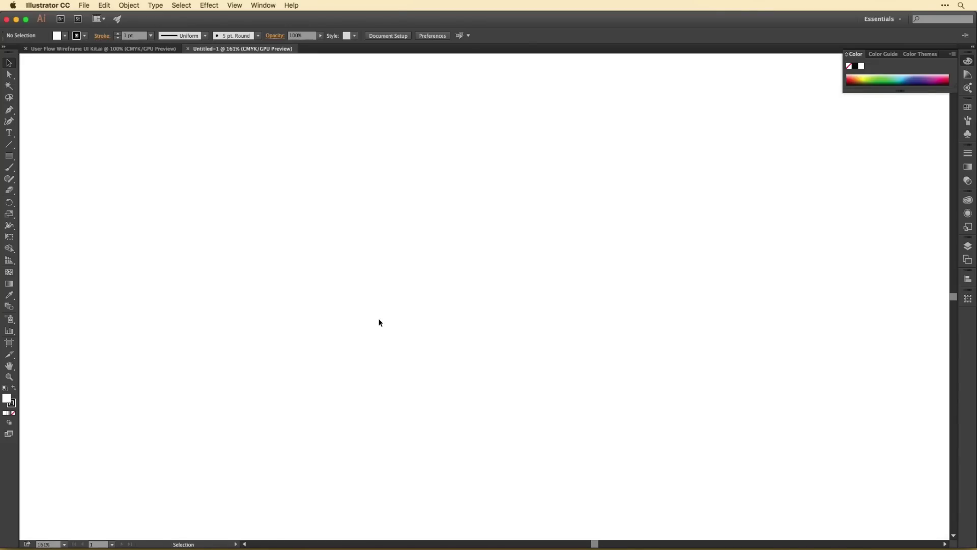
Copy the V chevron from Illustrator and paste it beside 'Recent Articles' in Photoshop.
key("v")
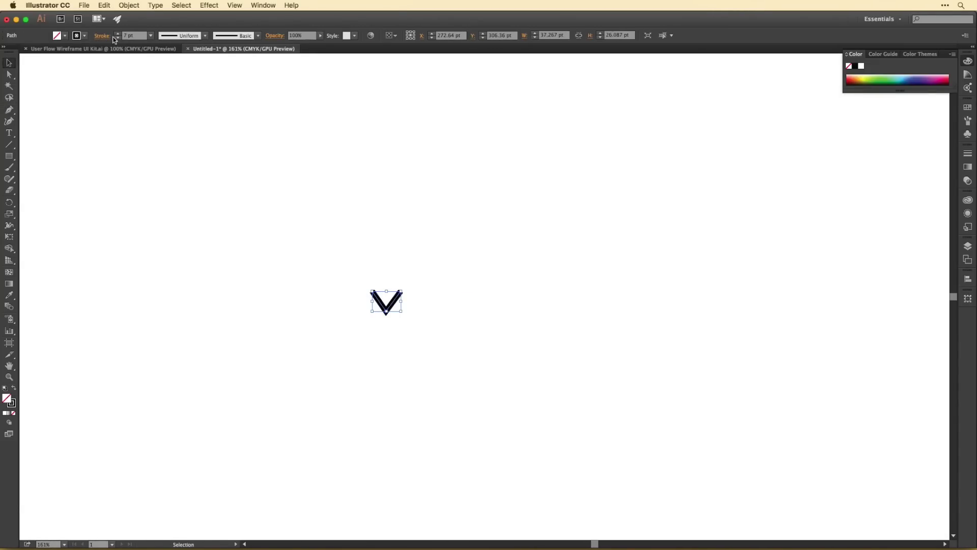
key("ctrl+c")
key("ctrl+Tab")
key("ctrl+v")
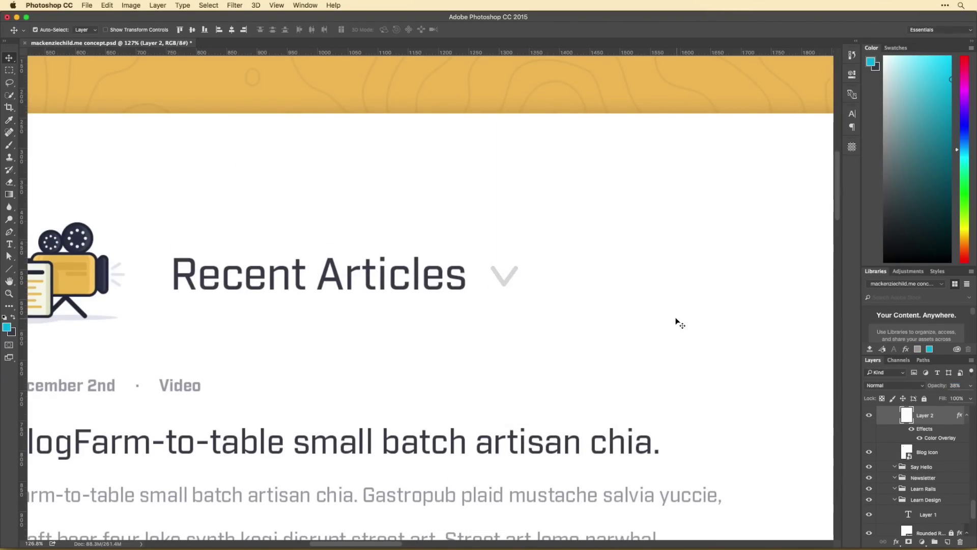
Narrow the large white content panel to leave room for a right sidebar.
key("ctrl+minus")
key("ctrl+minus")
key("ctrl+minus")
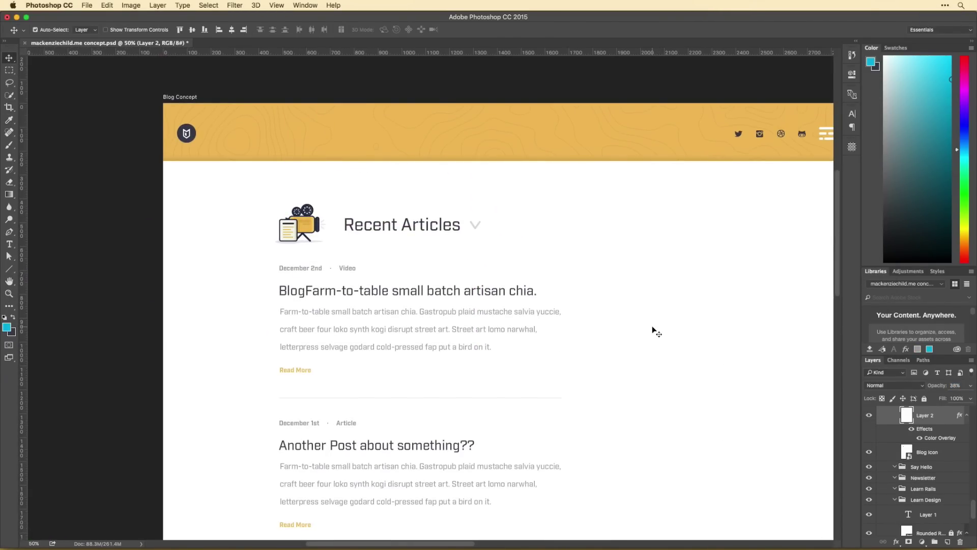
key("ctrl+minus")
left_click(615, 325)
key("ctrl+t")
mouse_move(722, 453)
left_mouse_down()
mouse_move(567, 441)
mouse_move(598, 453)
left_mouse_up()
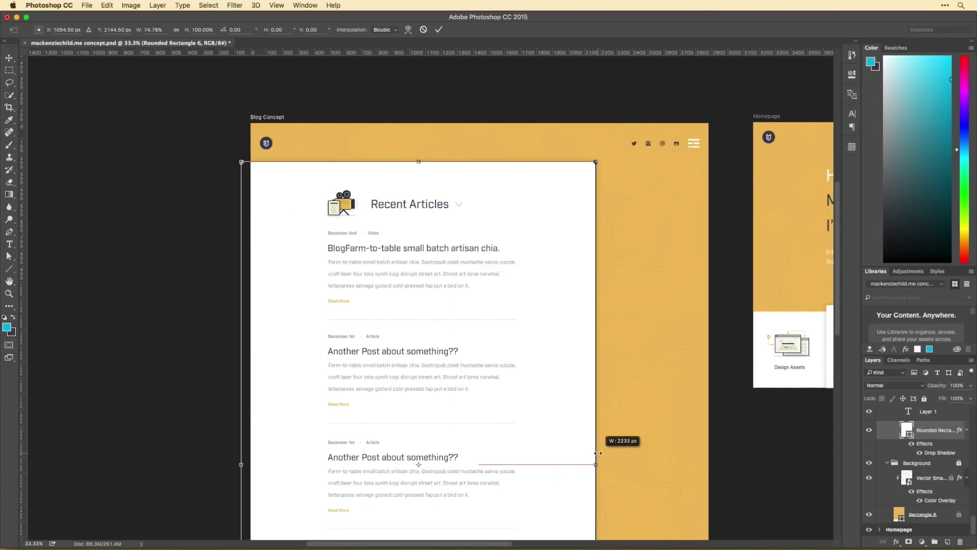
key("Return")
Drag the artboard's bottom edge up to shorten it.
scroll(620, 366, "down", 5)
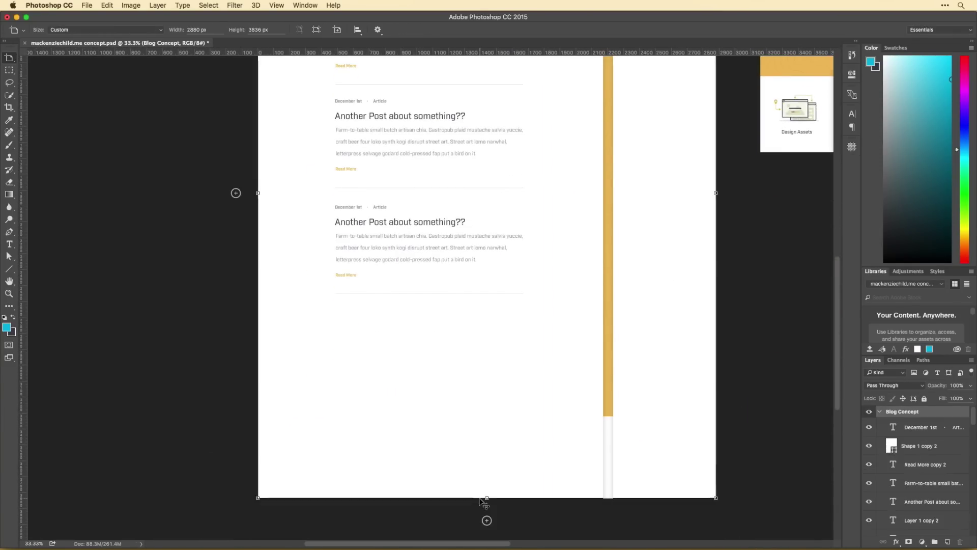
left_click_drag(486, 499, 484, 388)
key("v")
scroll(560, 305, "up", 10)
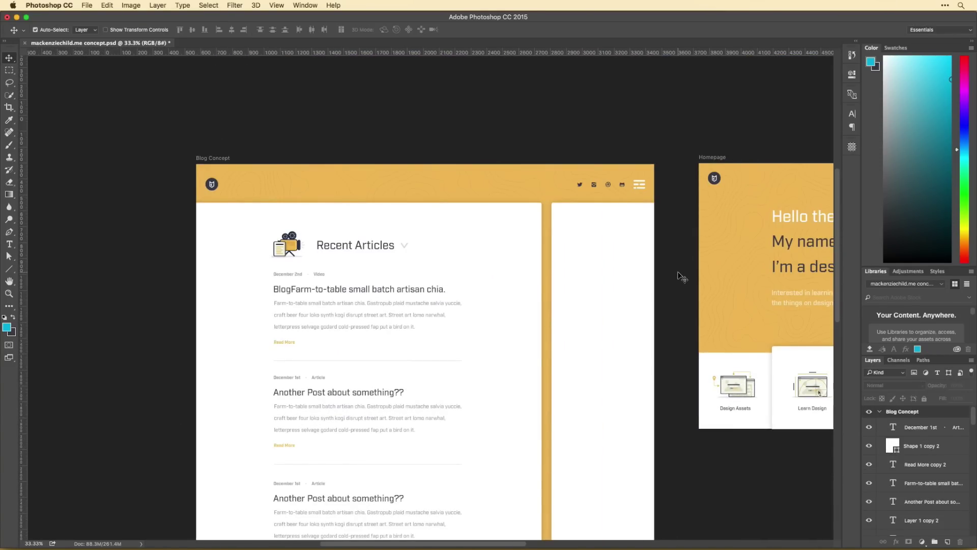
Copy the Learn Design icon and label from the homepage into the right column.
key("ctrl+plus")
scroll(616, 266, "right", 5)
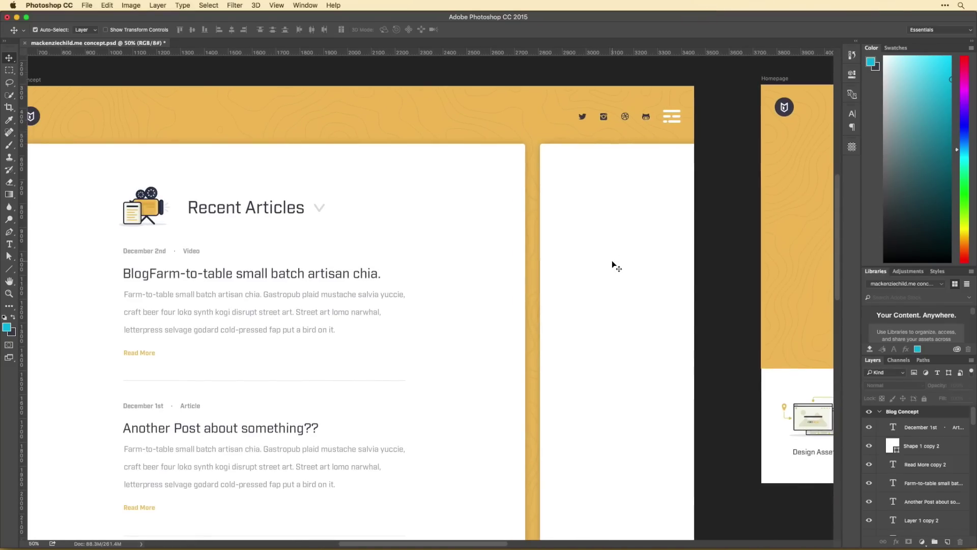
scroll(473, 283, "right", 8)
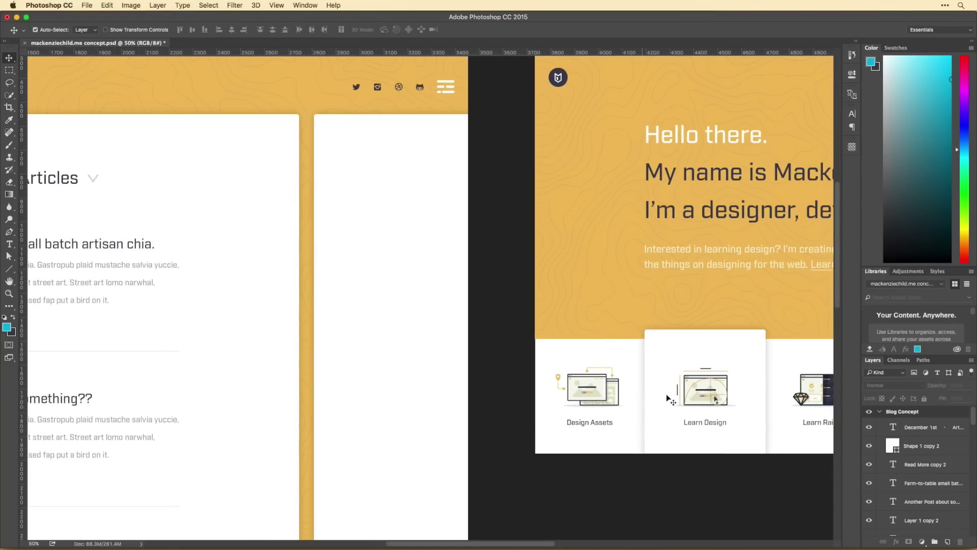
left_click_drag(703, 389, 384, 183)
scroll(527, 241, "left", 4)
scroll(528, 241, "left", 2)
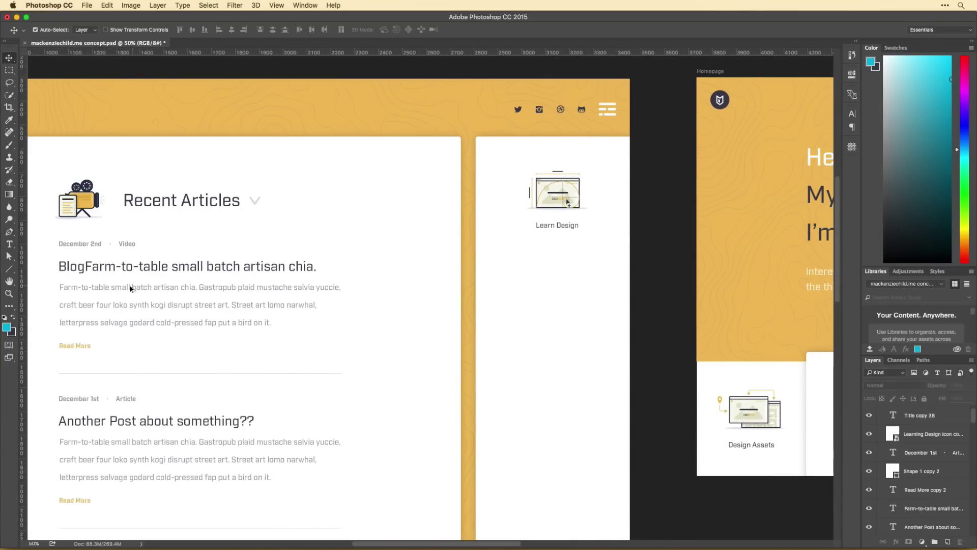
Copy the paragraph into the sidebar card and retype it to start with 'Interested'.
left_click_drag(131, 283, 563, 246)
double_click(557, 225)
left_click(560, 260)
key("ctrl+a")
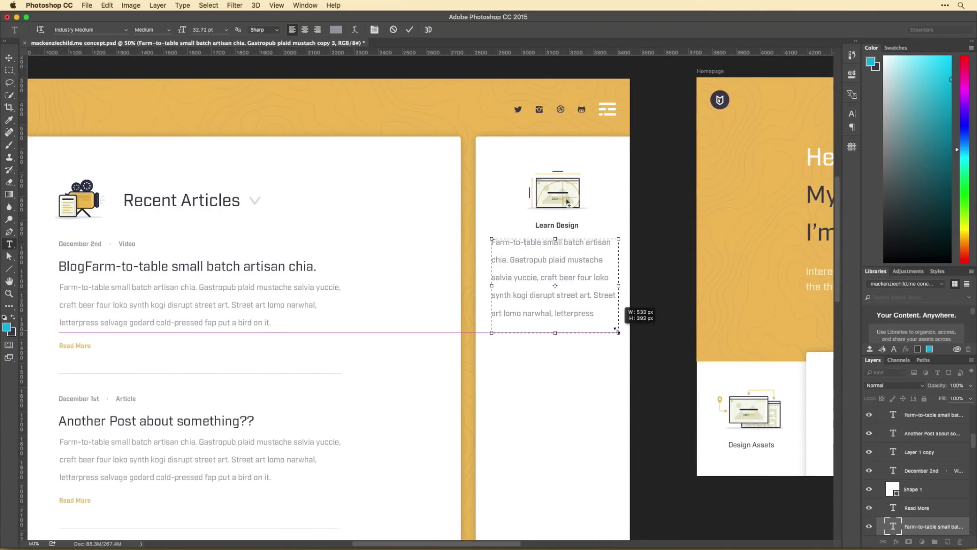
scroll(509, 285, "right", 5)
type("Interested in learning design? I'm")
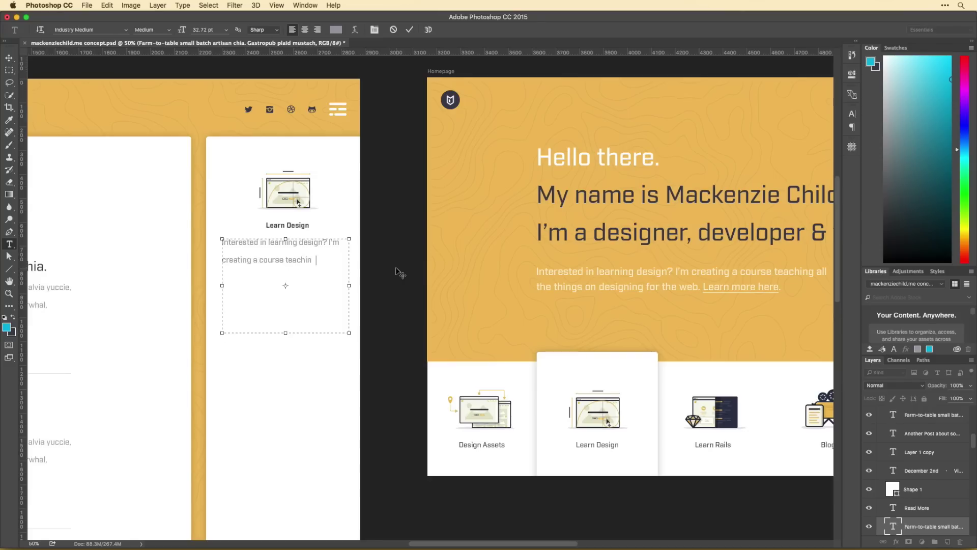
scroll(396, 268, "left", 5)
Adjust the new sidebar paragraph's character settings and commit the text.
key("ctrl+t")
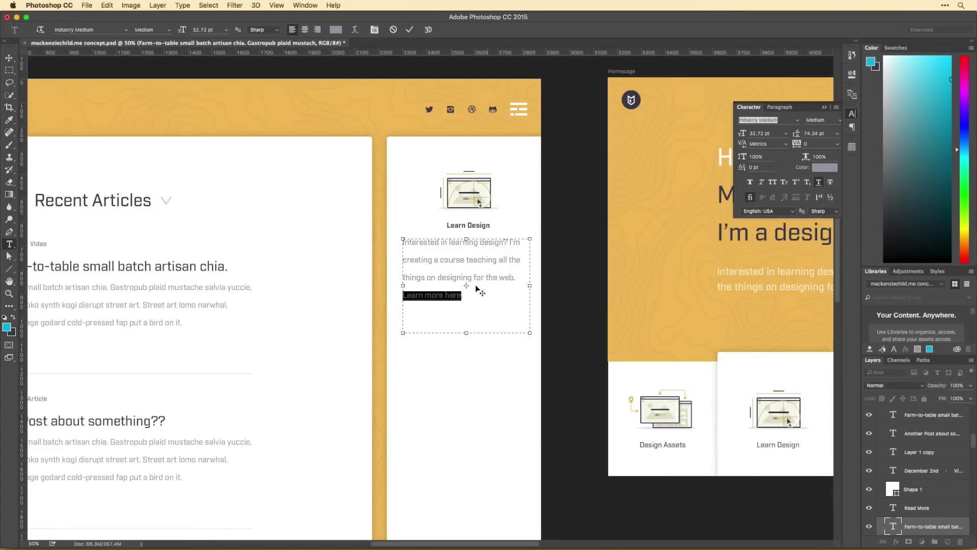
key("ctrl+a")
key("ctrl+Return")
scroll(633, 275, "left", 3)
key("v")
Align the Learn Design heading with the paragraph and left-align the paragraph at the card's edge.
left_click_drag(654, 252, 612, 258)
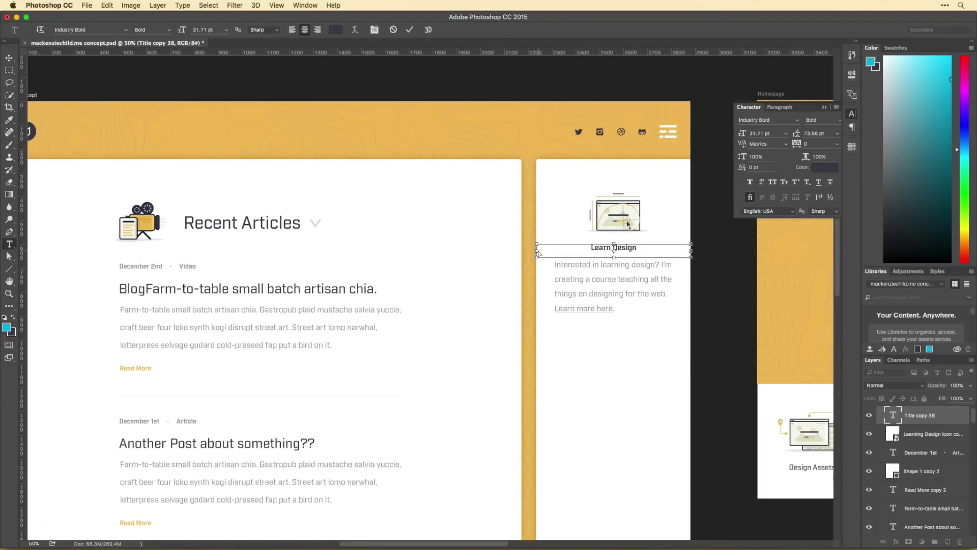
left_click_drag(555, 265, 538, 265)
key("ctrl+a")
key("ctrl+shift+l")
key("ctrl+Return")
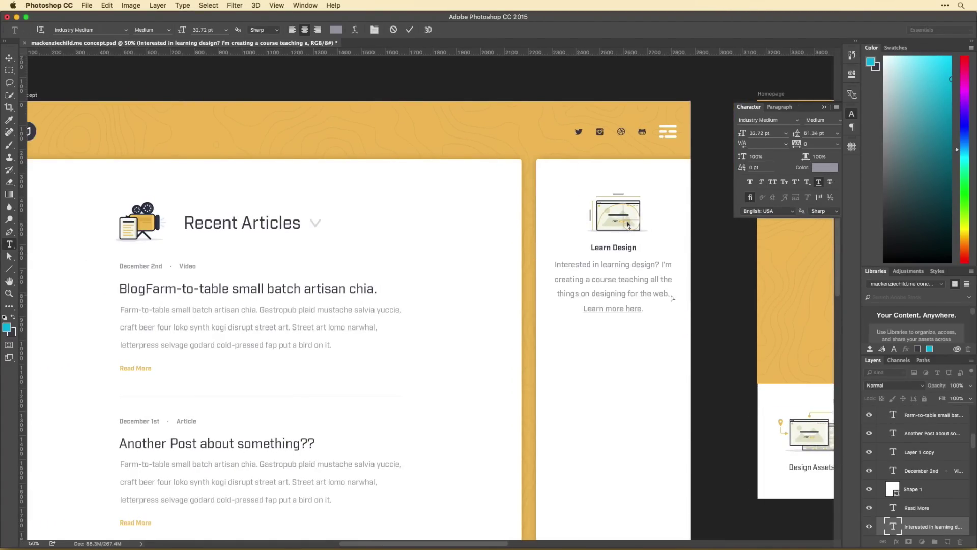
Left-align the Learn Design heading text.
left_click_drag(657, 313, 639, 323)
left_click(595, 257)
key("ctrl+a")
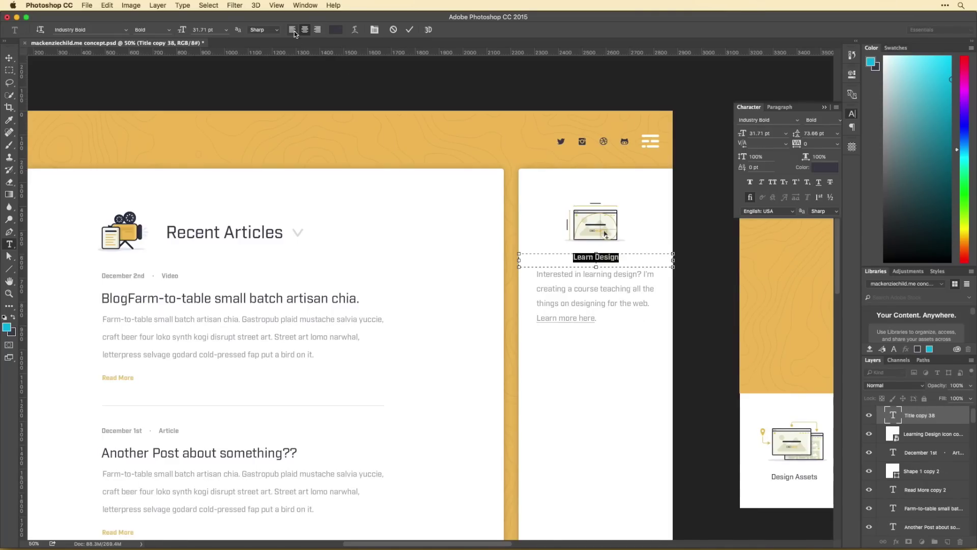
key("ctrl+Return")
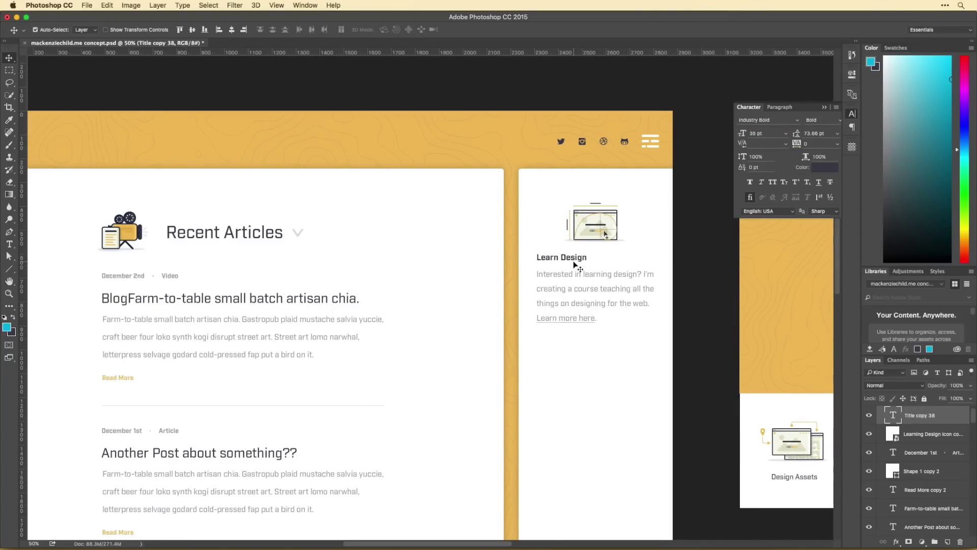
key("v")
Select the Learn Design icon and close the character settings.
left_click(595, 224)
left_click_drag(653, 290, 731, 261)
left_click(853, 114)
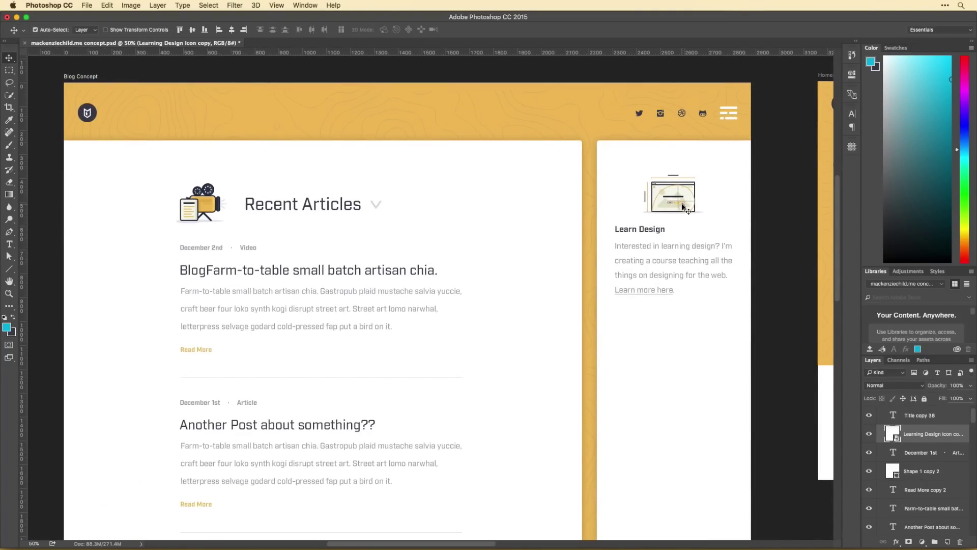
scroll(676, 198, "down", 2)
scroll(677, 198, "right", 2)
Copy the post divider line into the sidebar card and shorten it to fit.
left_click(328, 351)
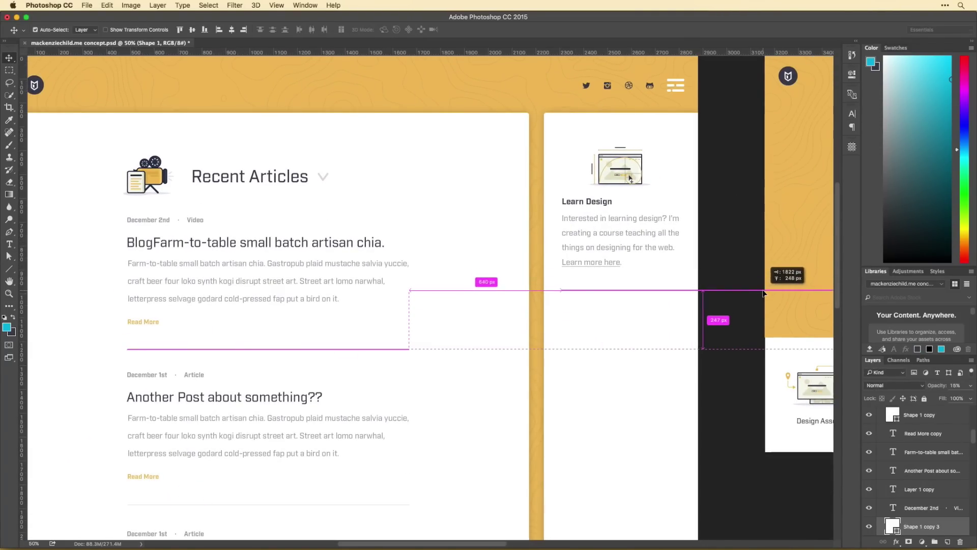
left_click_drag(752, 281, 675, 315)
key("ctrl+t")
left_click_drag(512, 316, 547, 262)
key("Escape")
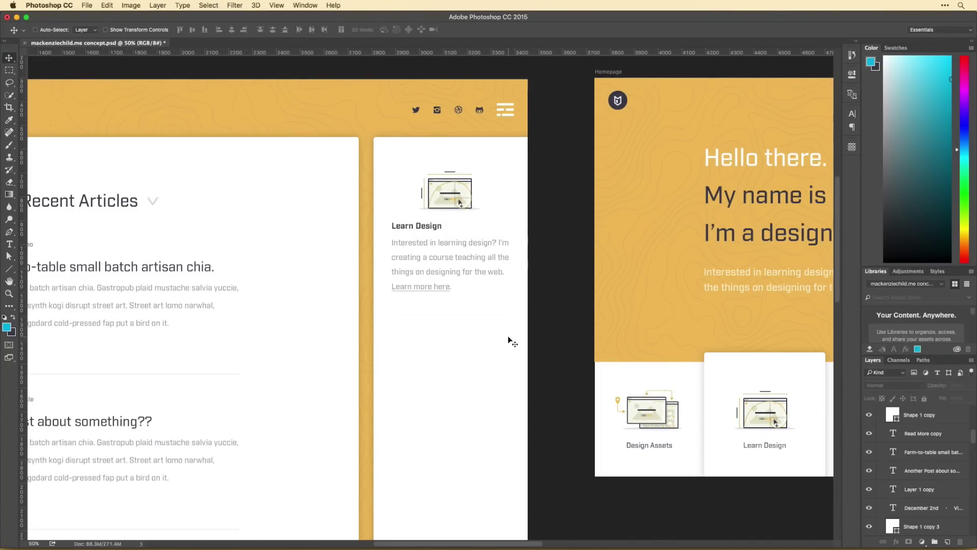
key("ctrl+plus")
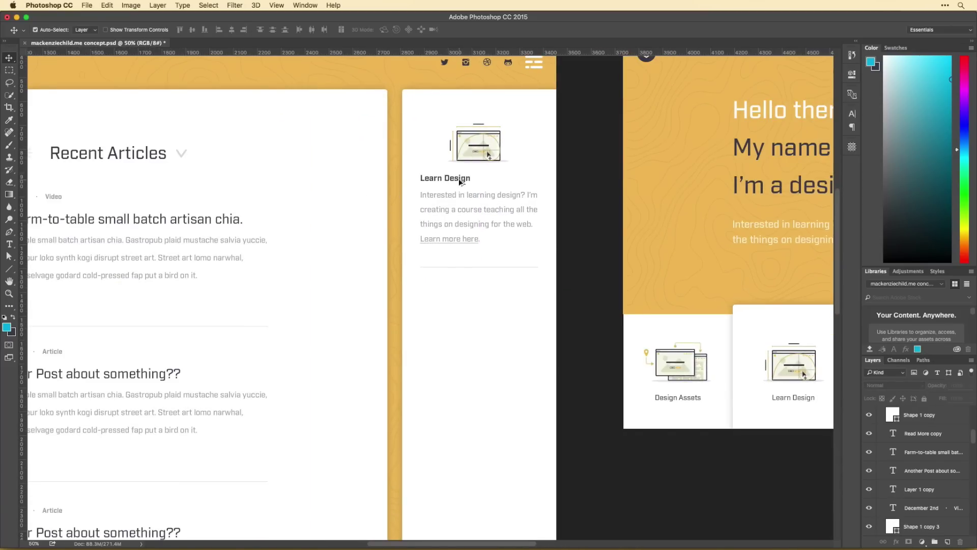
Add a Top Posts link list starting 'This one' with the links coloured yellow.
left_click_drag(595, 283, 600, 298)
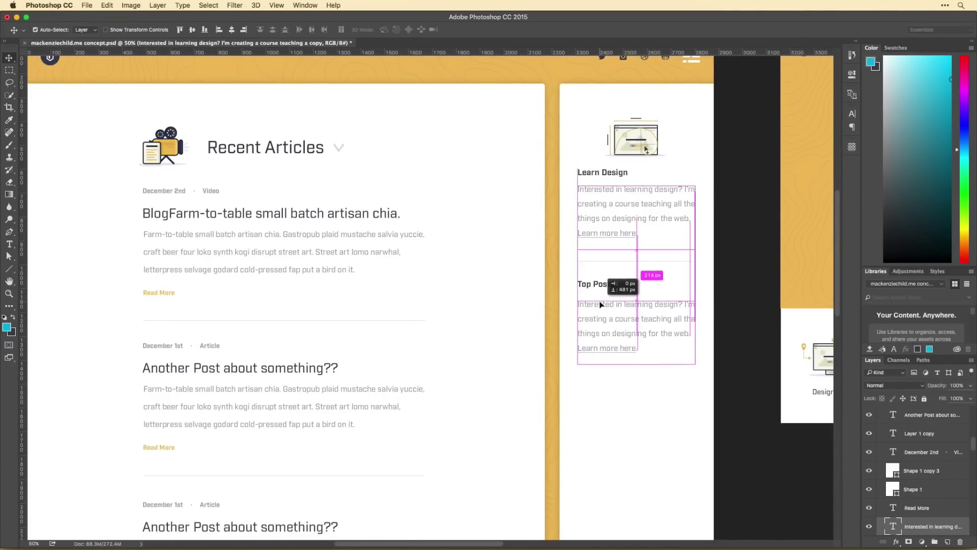
type("This one")
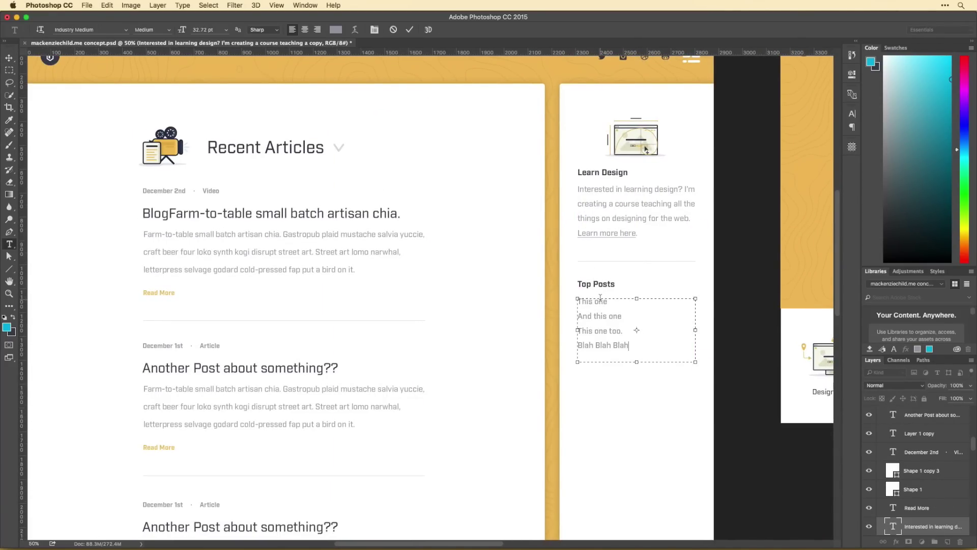
key("ctrl+a")
left_click(336, 29)
left_click(774, 261)
key("ctrl+minus")
left_click_drag(529, 305, 714, 333)
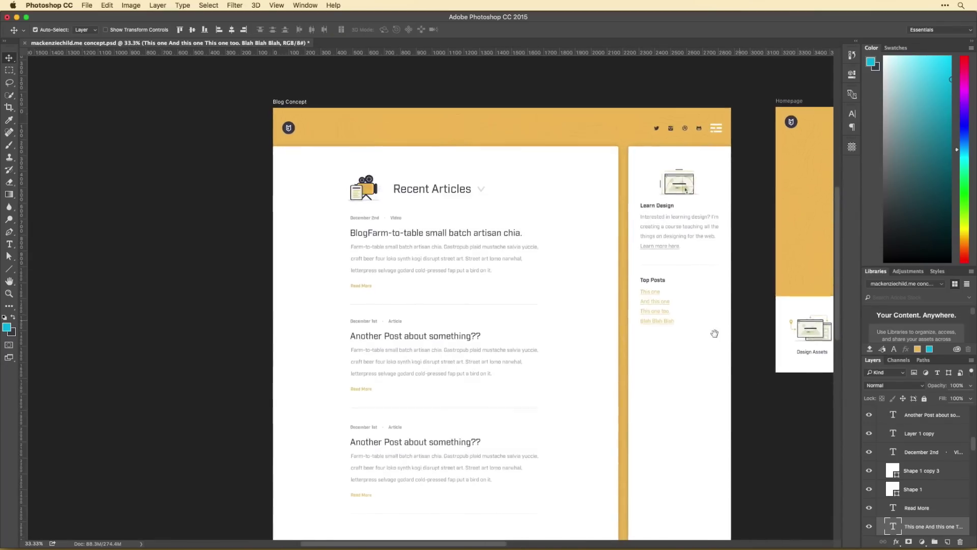
Try moving the Learn Design icon, then restore it above the heading.
mouse_move(682, 204)
left_mouse_down()
mouse_move(661, 204)
mouse_move(681, 255)
mouse_move(672, 184)
left_mouse_up()
key("v")
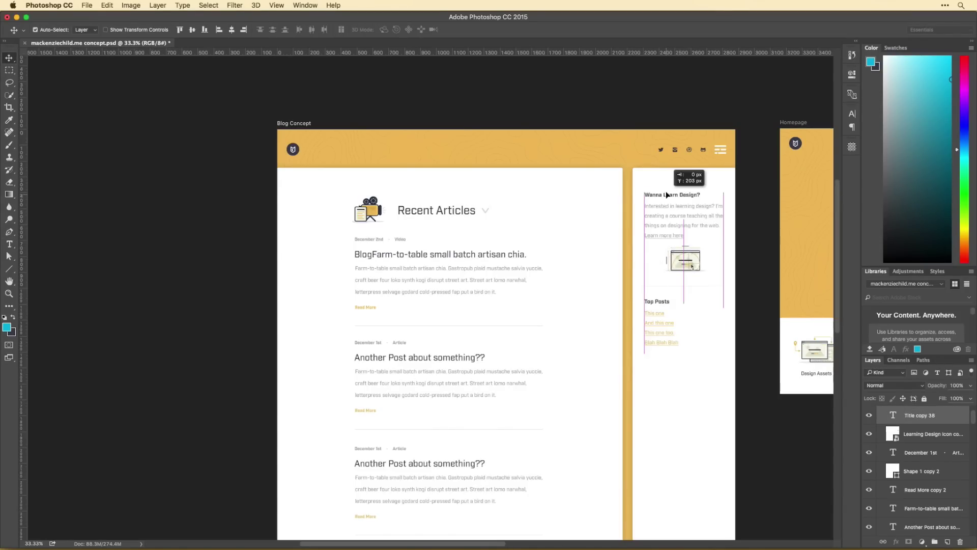
left_click(682, 256)
key("ctrl+alt+z")
key("ctrl+alt+z")
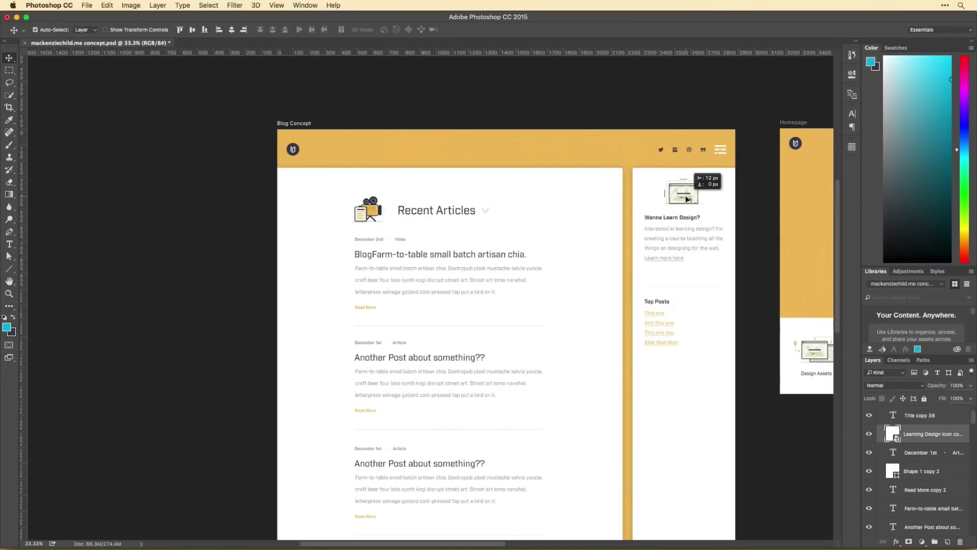
Move the duplicated Shape 1 post shape about 487 px further down the articles.
scroll(778, 314, "down", 1)
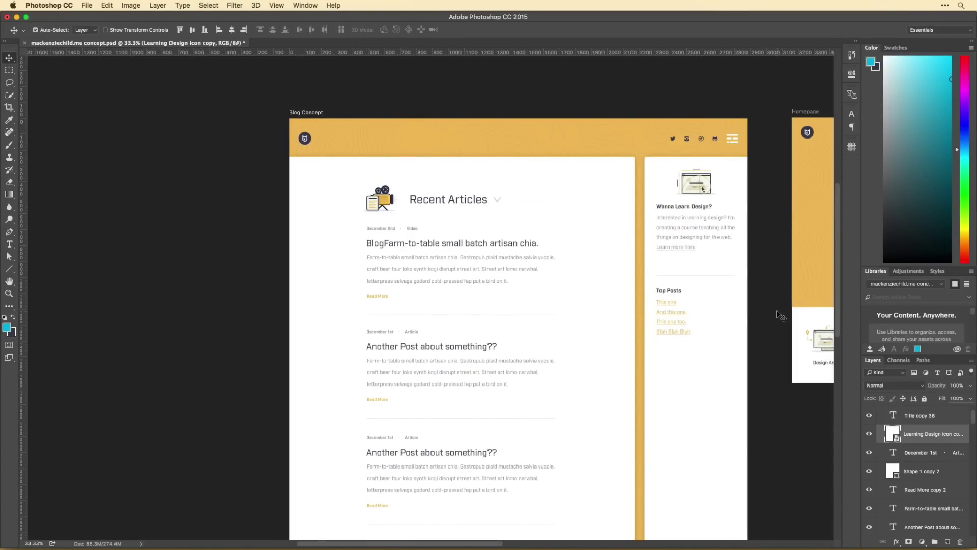
scroll(597, 203, "down", 5)
scroll(604, 279, "up", 6)
scroll(604, 279, "right", 1)
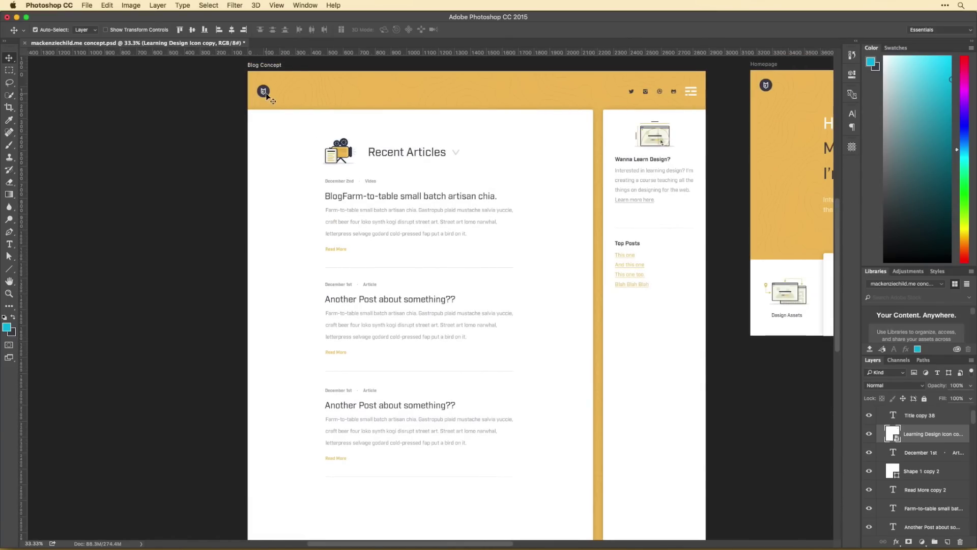
scroll(682, 179, "up", 2)
scroll(514, 221, "down", 4)
mouse_move(588, 184)
left_mouse_down("alt")
mouse_move(588, 263)
mouse_move(684, 276)
left_mouse_up("alt")
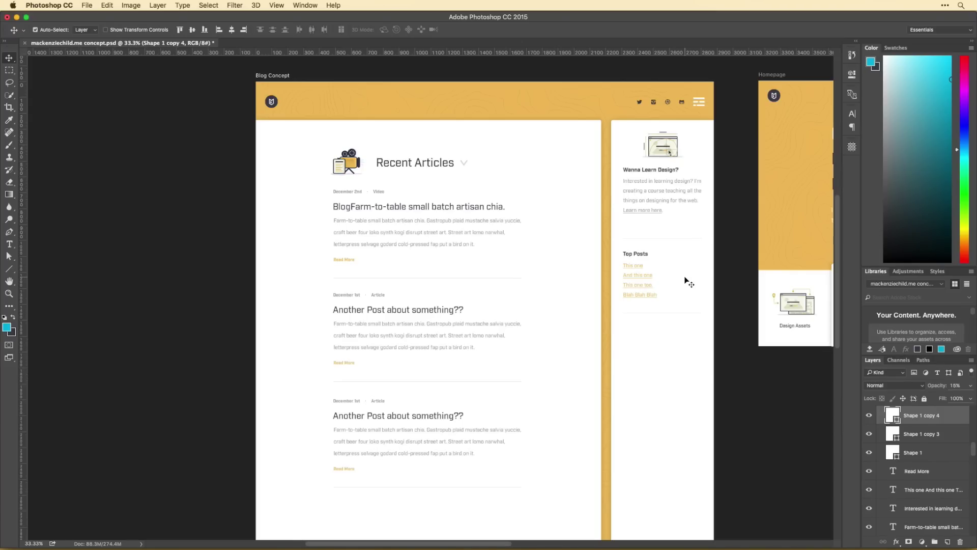
Duplicate the post group as a fourth post and make the artboard taller.
scroll(489, 333, "down", 5)
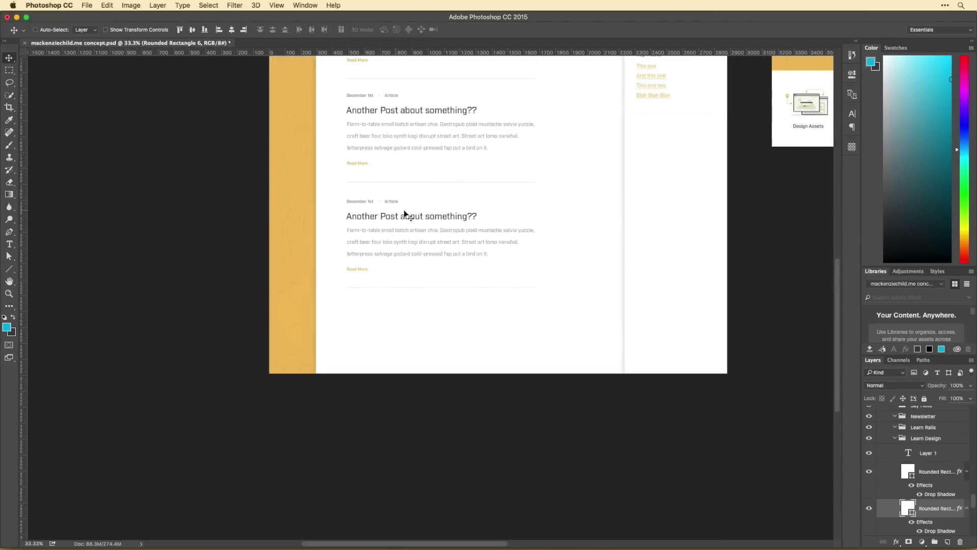
left_click_drag(343, 295, 540, 196)
mouse_move(433, 262)
left_mouse_down("alt")
mouse_move(433, 368)
mouse_move(487, 435)
left_mouse_up("alt")
key("c")
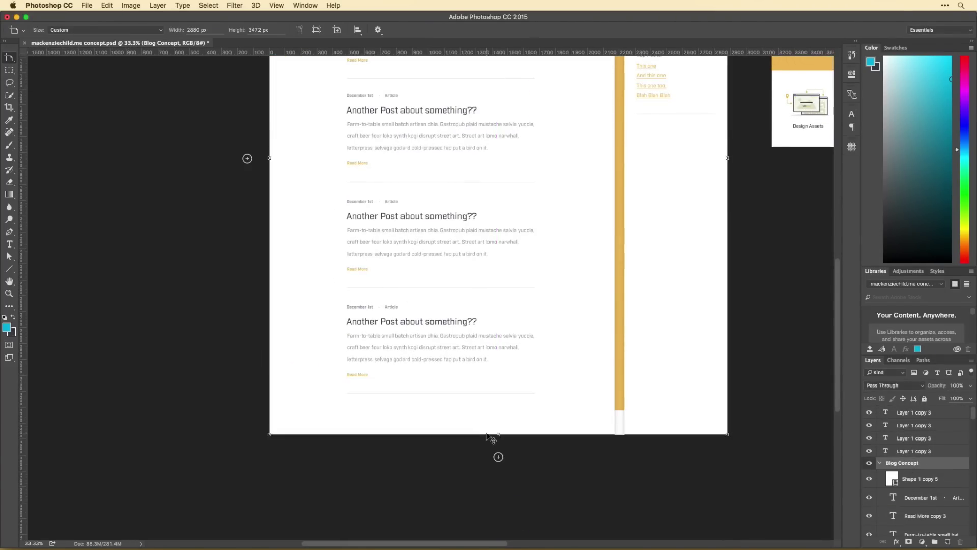
key("Return")
key("super+minus")
key("v")
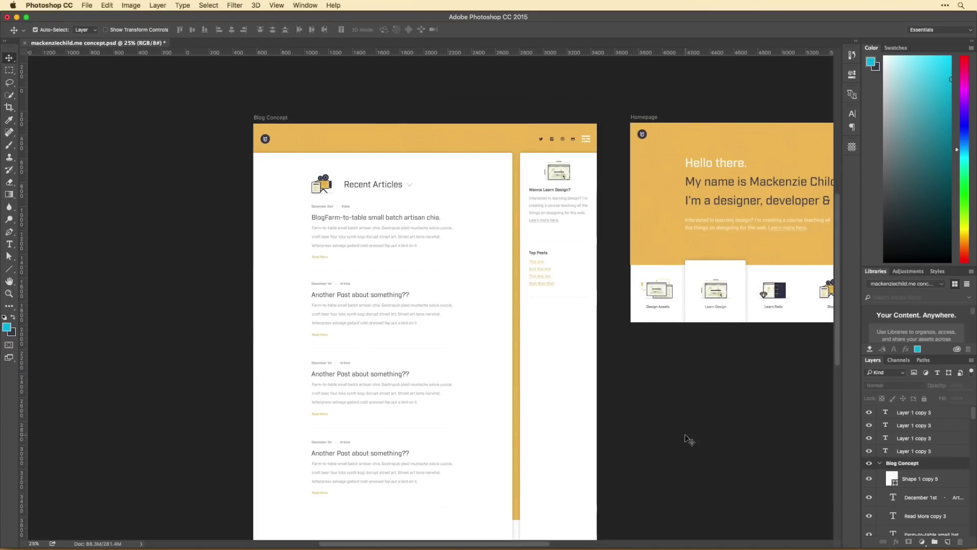
Copy the Read More link and place it under the last post for the Older Posts button.
scroll(642, 319, "down", 2)
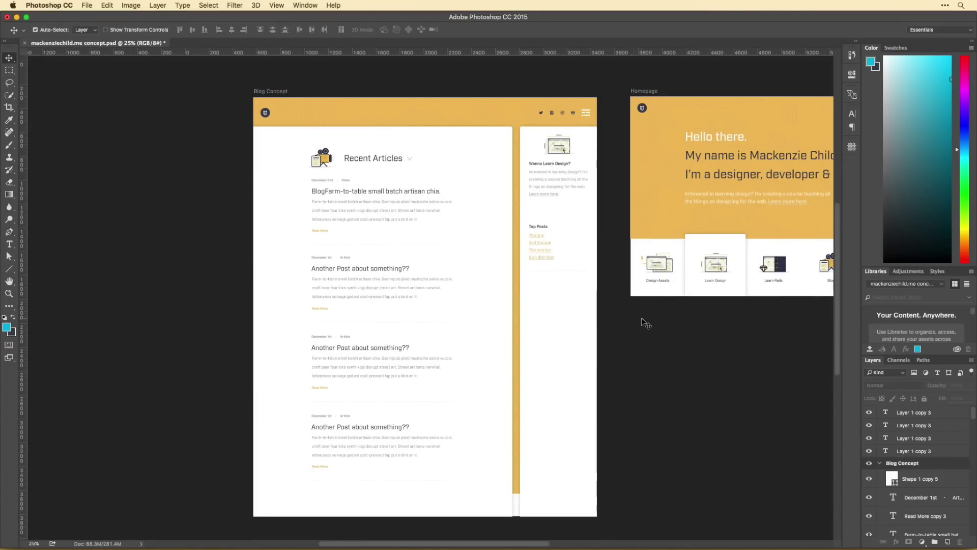
scroll(499, 461, "right", 2)
key("super+plus")
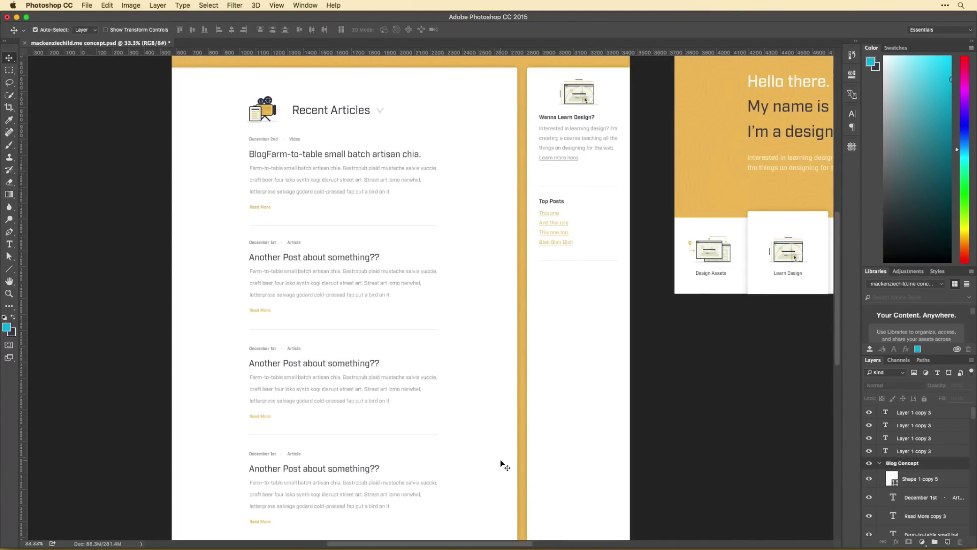
scroll(487, 454, "down", 5)
key("super+plus")
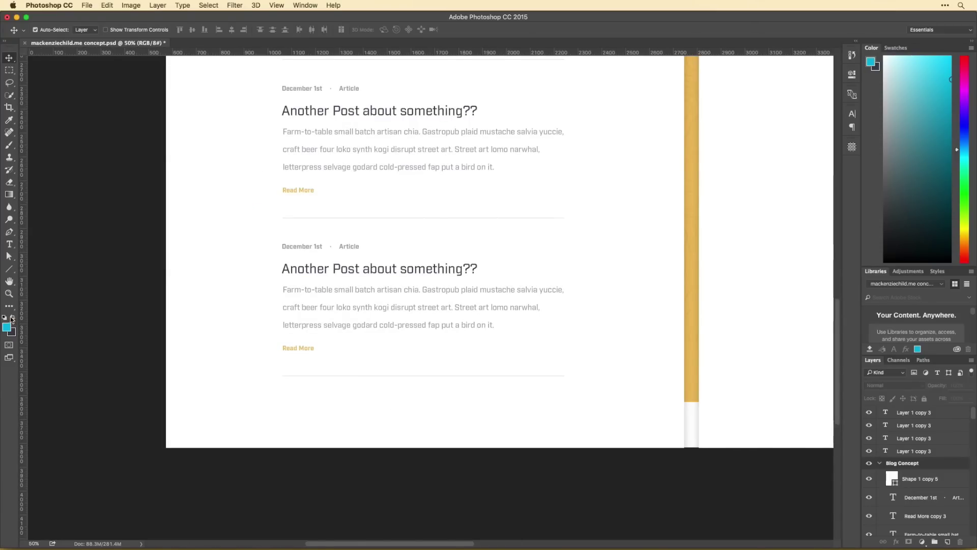
left_click_drag(9, 269, 41, 287)
left_click_drag(298, 348, 298, 397)
Stack the Older Posts label above the dark rounded button and centre it.
scroll(298, 397, "down", 2)
scroll(299, 398, "right", 1)
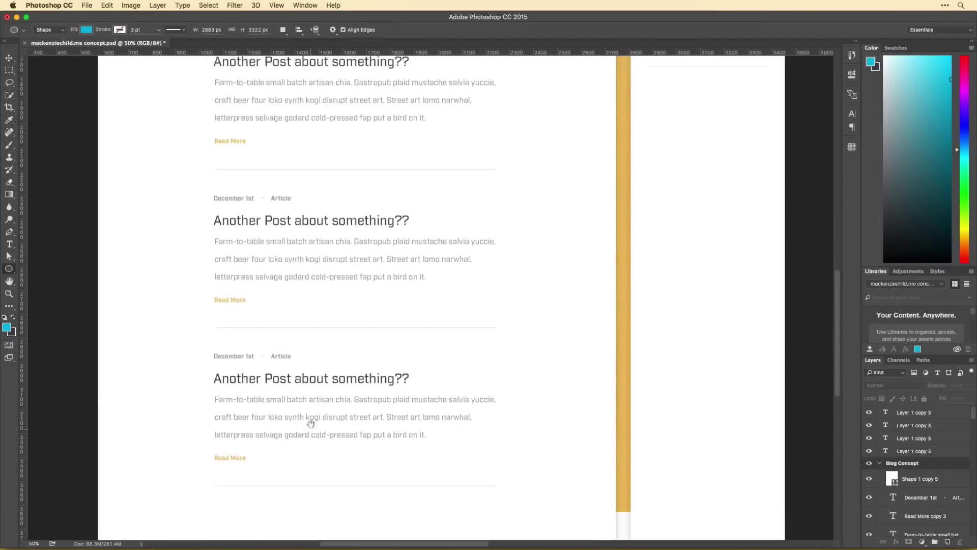
key("z")
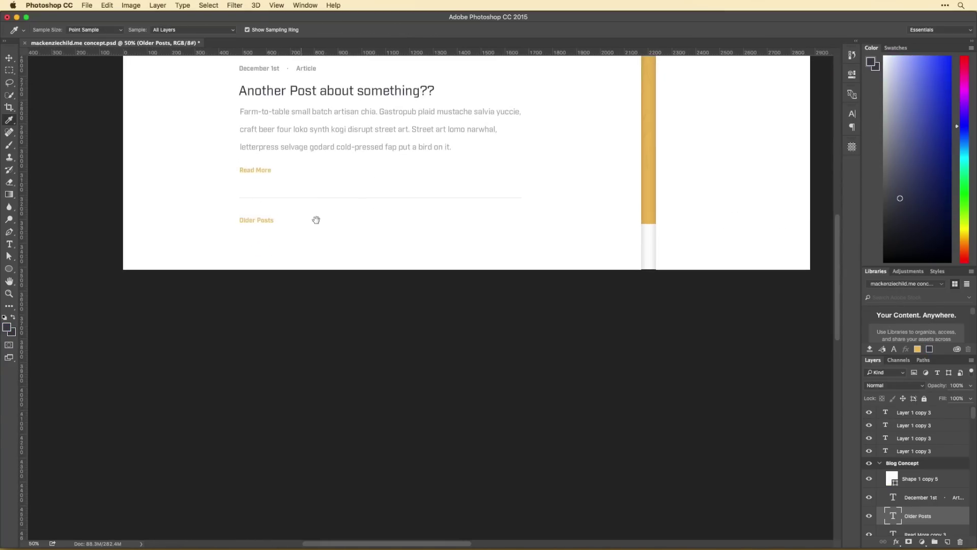
left_click_drag(305, 218, 454, 253)
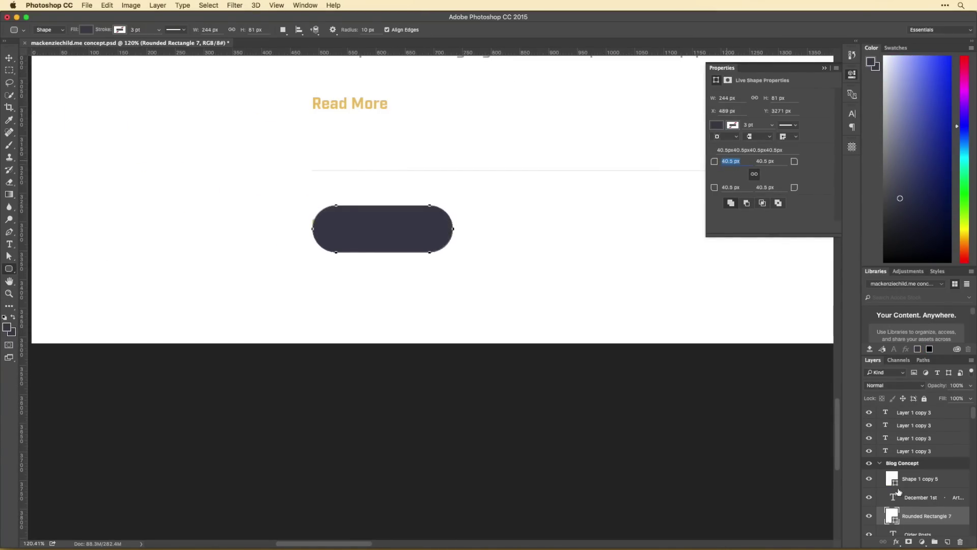
key("ctrl+[")
key("t")
left_click_drag(402, 224, 414, 214)
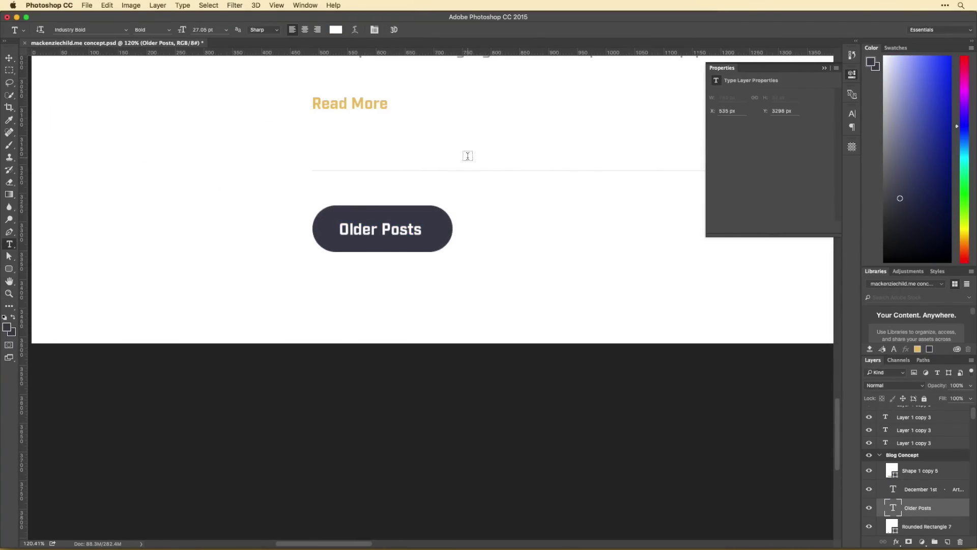
key("ctrl+minus")
key("ctrl+minus")
key("ctrl+minus")
key("ctrl+minus")
triple_click(386, 265)
Retitle the third post 'One more :)' and the fourth 'Bleh blah bleh blah bleh blah!!!'.
type("One more :)")
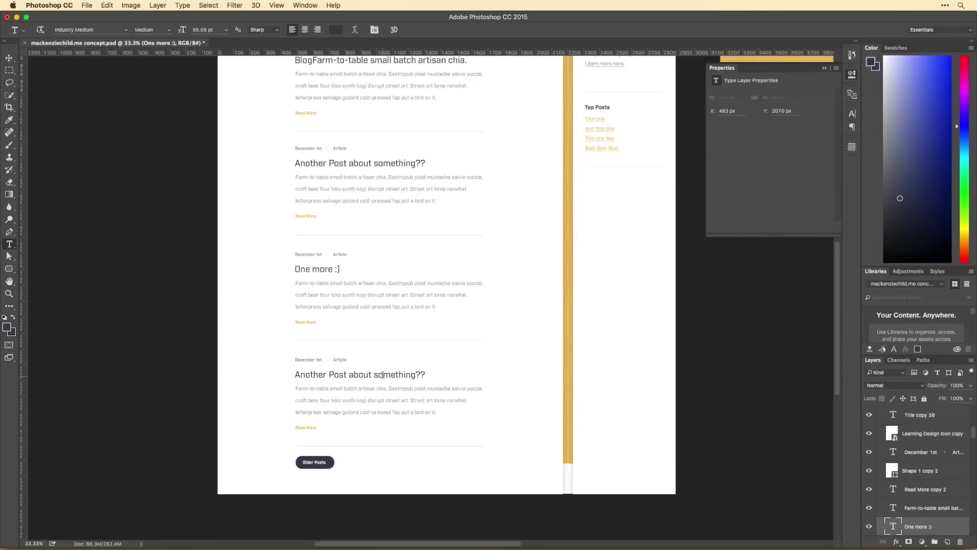
triple_click(383, 376)
type("Blah blah ")
type("!!!")
key("ctrl+Return")
key("v")
Try duplicating the faint background graphic, then undo it.
scroll(519, 246, "up", 5)
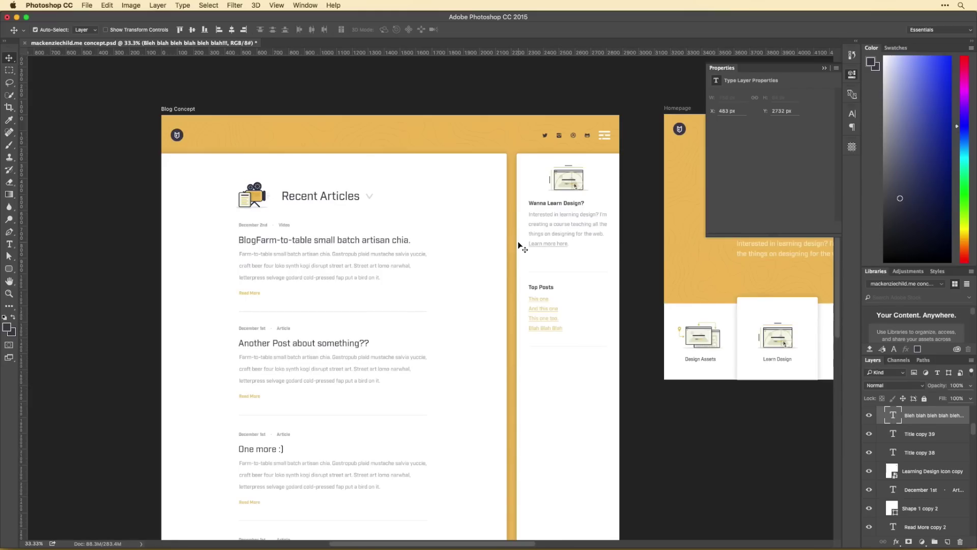
scroll(519, 245, "down", 5)
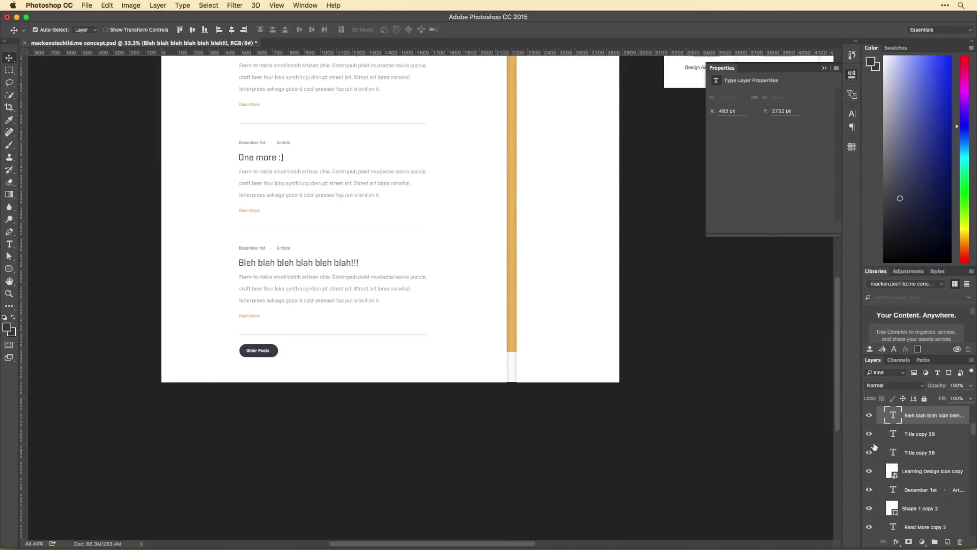
scroll(894, 490, "down", 5)
left_click_drag(414, 437, 566, 361)
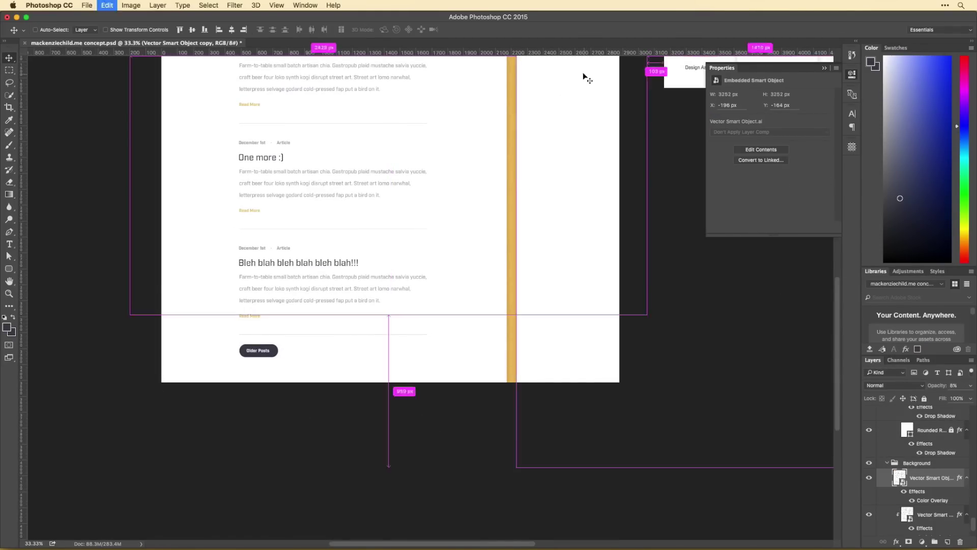
key("ctrl+z")
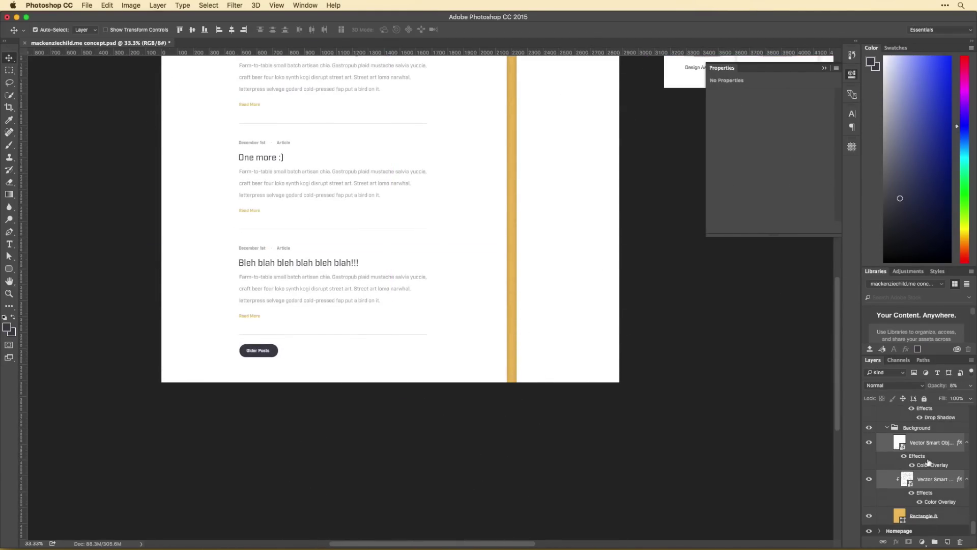
Duplicate the Top Posts block below itself and rename it Top Videos.
scroll(637, 351, "up", 10)
scroll(641, 352, "left", 2)
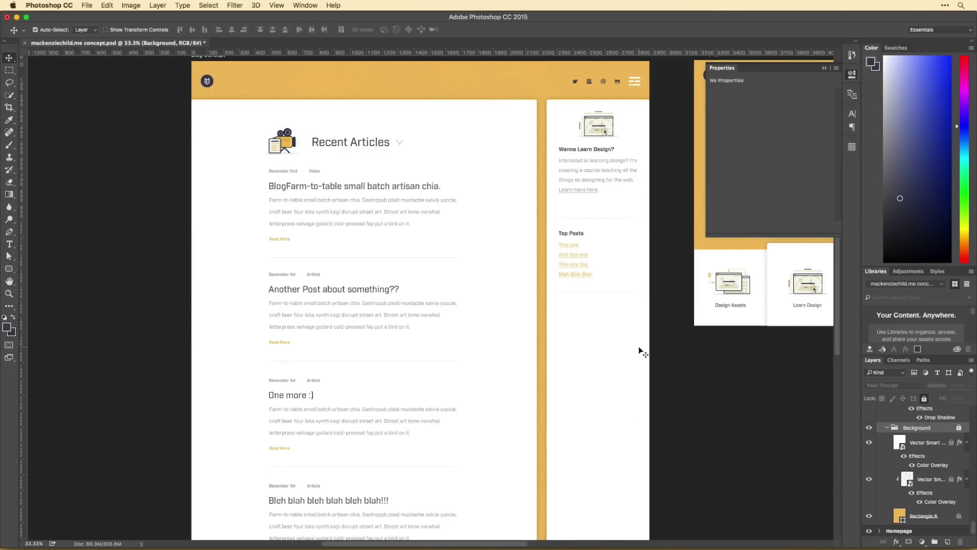
scroll(641, 352, "left", 2)
left_click(836, 70)
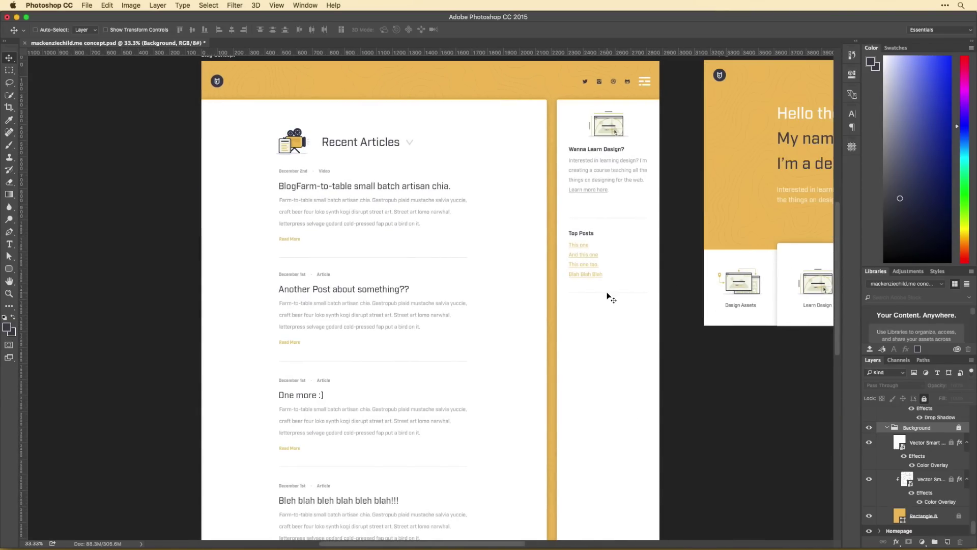
key("ctrl+plus")
left_click_drag(484, 193, 484, 305)
double_click(481, 308)
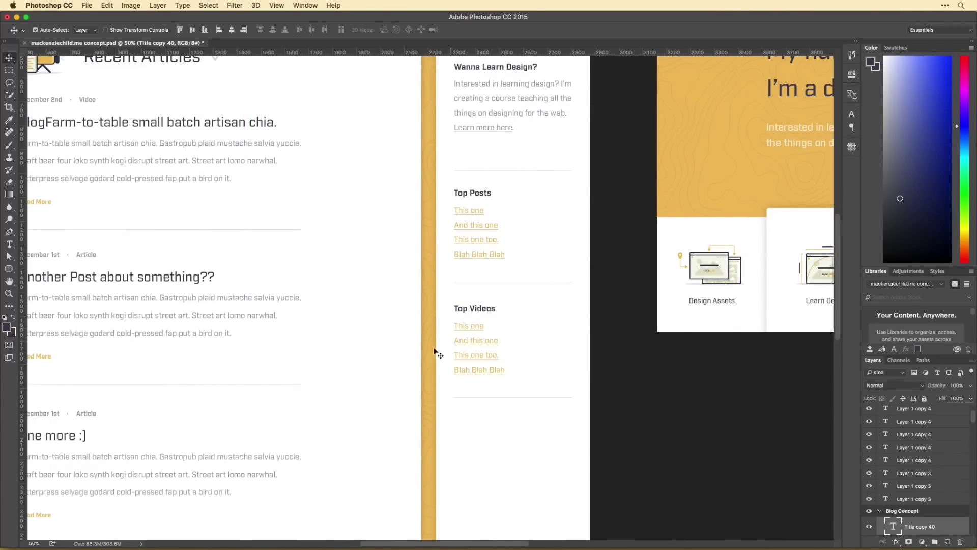
Move the sidebar content down slightly and zoom back in on the Blog Concept artboard.
key("ctrl+minus")
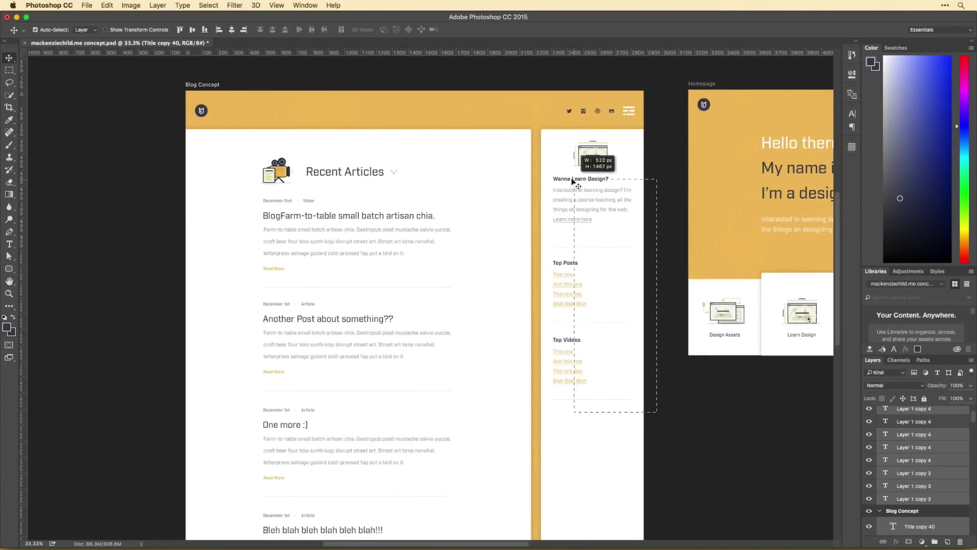
left_click_drag(593, 302, 593, 317)
mouse_move(629, 209)
left_mouse_down()
mouse_move(266, 273)
mouse_move(645, 270)
left_mouse_up()
key("ctrl+plus")
Draw a filled rounded-rectangle box under the Recent Articles heading.
left_click(9, 269)
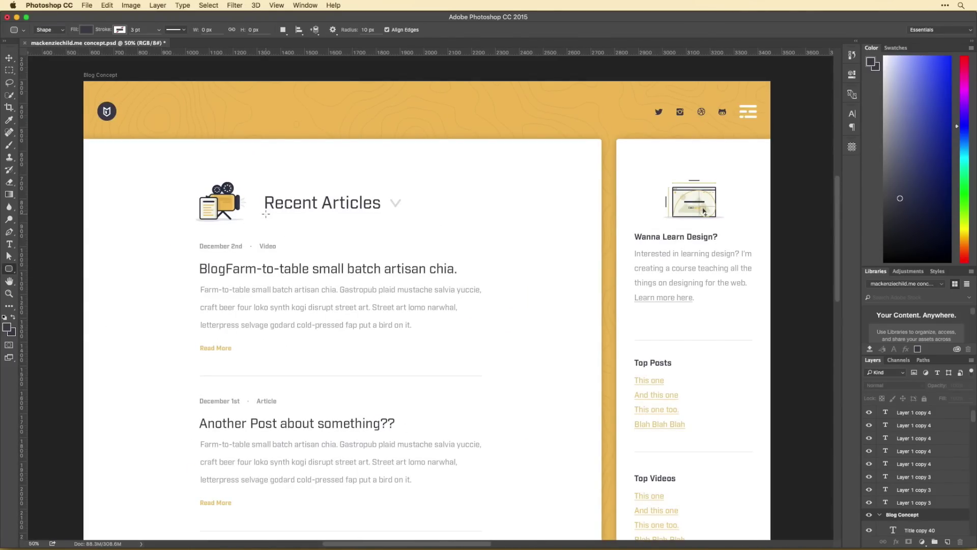
left_click_drag(490, 337, 490, 337)
key("v")
left_click_drag(399, 273, 387, 273)
left_click(716, 125)
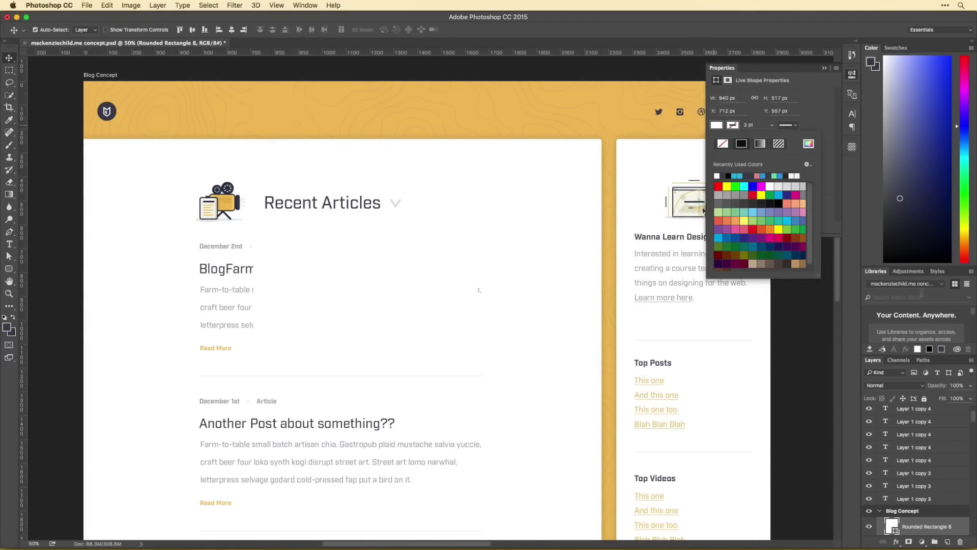
left_click(720, 175)
left_click_drag(939, 385, 929, 388)
Copy the Recent Articles text onto the box for the category list and narrow the box.
left_click_drag(916, 529, 893, 532)
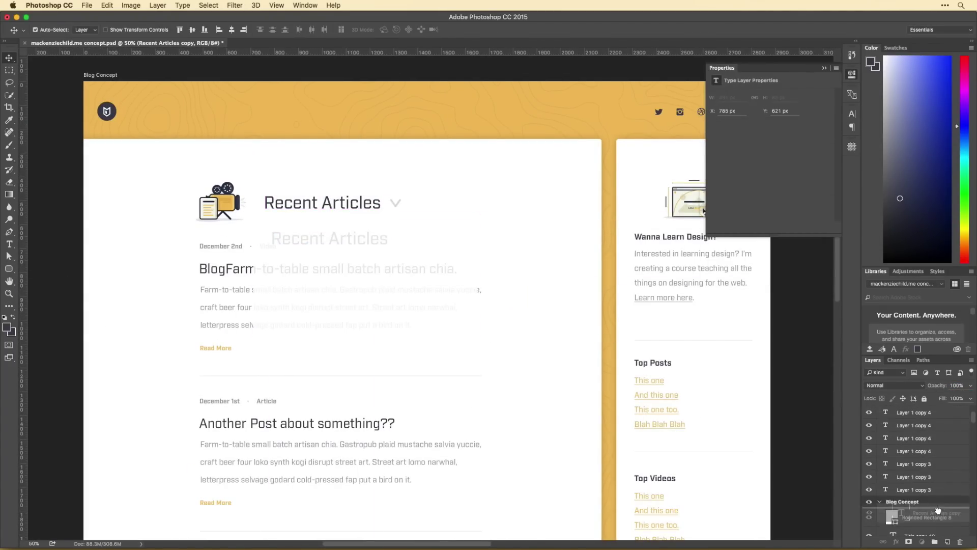
double_click(893, 517)
type("Videos")
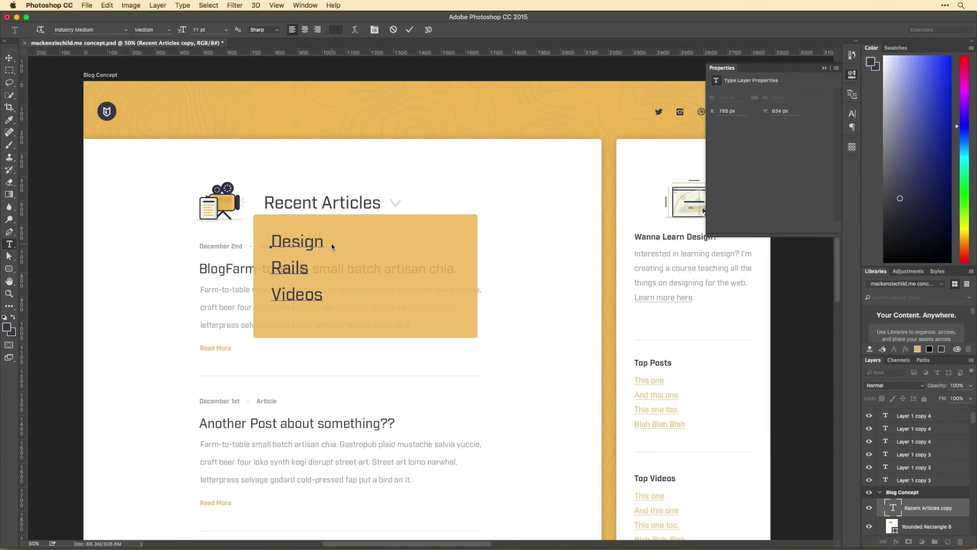
left_click(923, 526)
key("ctrl+t")
left_click_drag(477, 281, 348, 281)
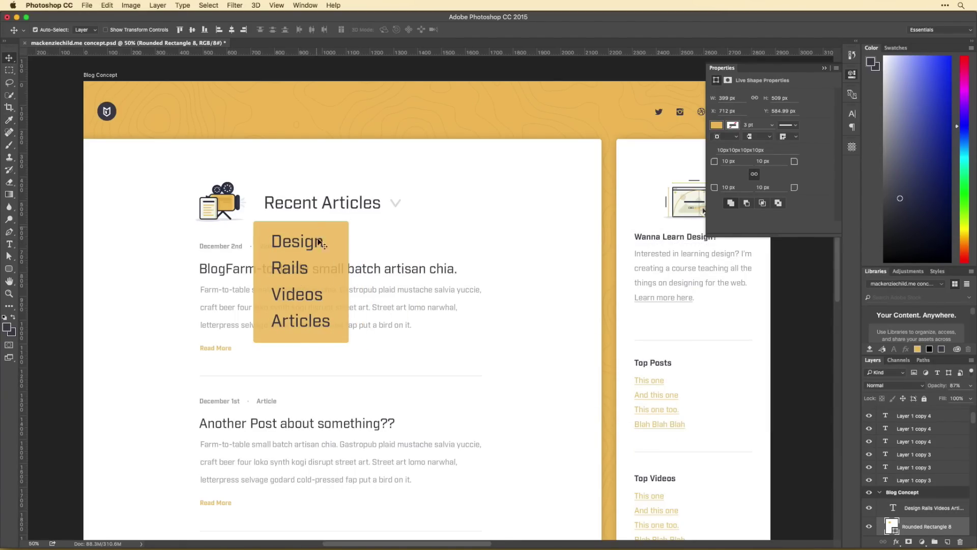
Widen the dropdown box and shift the category list left inside it.
left_click_drag(319, 242, 426, 227)
key("ctrl+z")
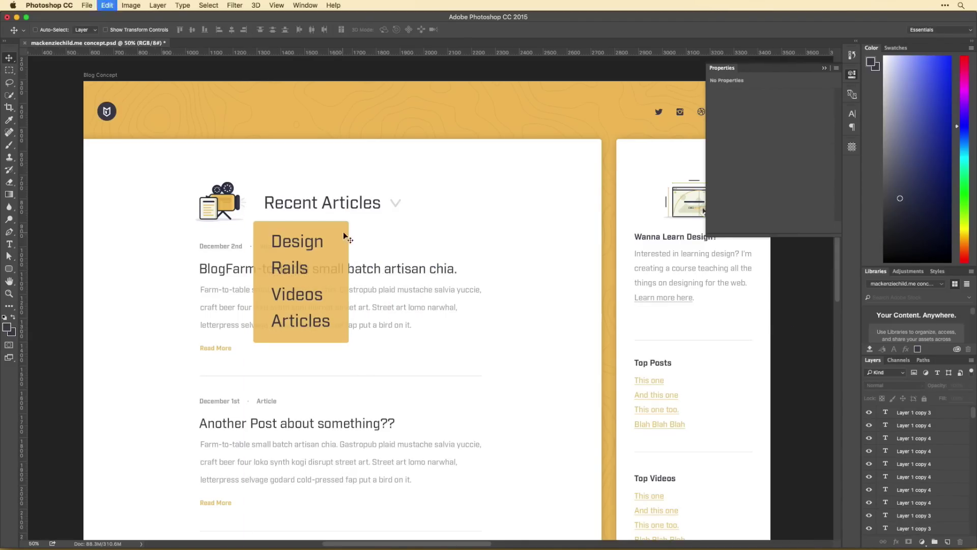
key("ctrl+alt+z")
key("ctrl+t")
left_click_drag(478, 281, 413, 281)
key("Return")
left_click_drag(329, 243, 293, 266)
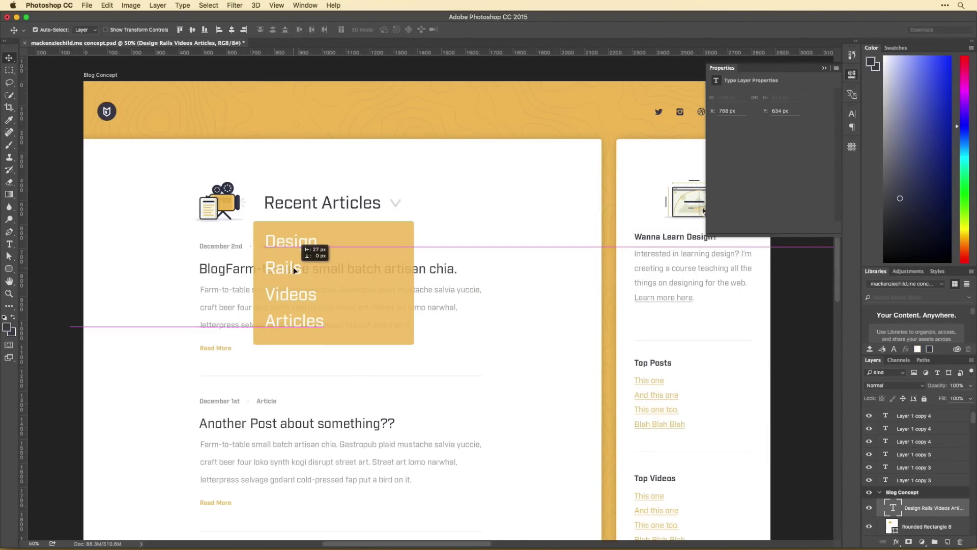
Set the dropdown box's fill to white.
left_click(924, 526)
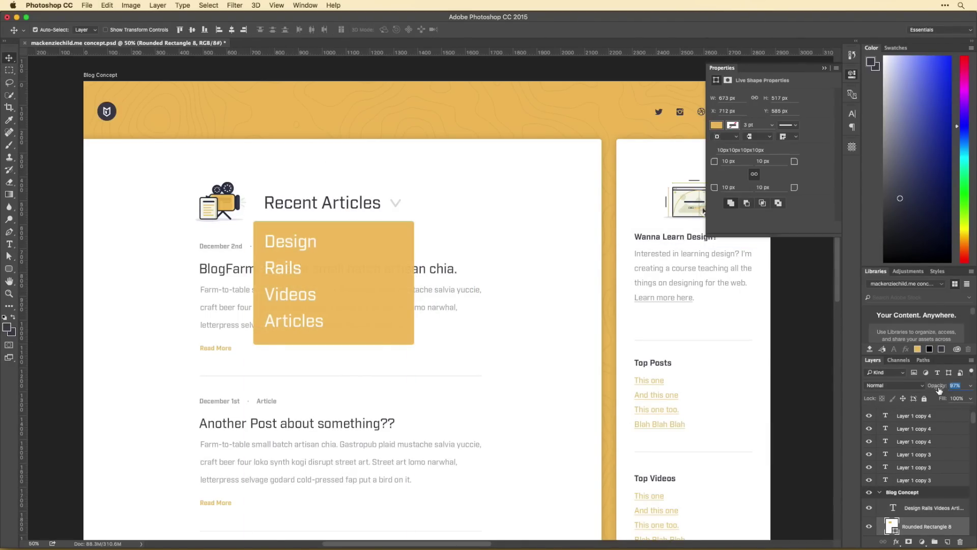
double_click(891, 526)
left_click(785, 260)
scroll(903, 457, "down", 3)
Add the Design, Rails, Videos and Articles list in dark text inside the dropdown box.
left_click_drag(922, 494, 928, 364)
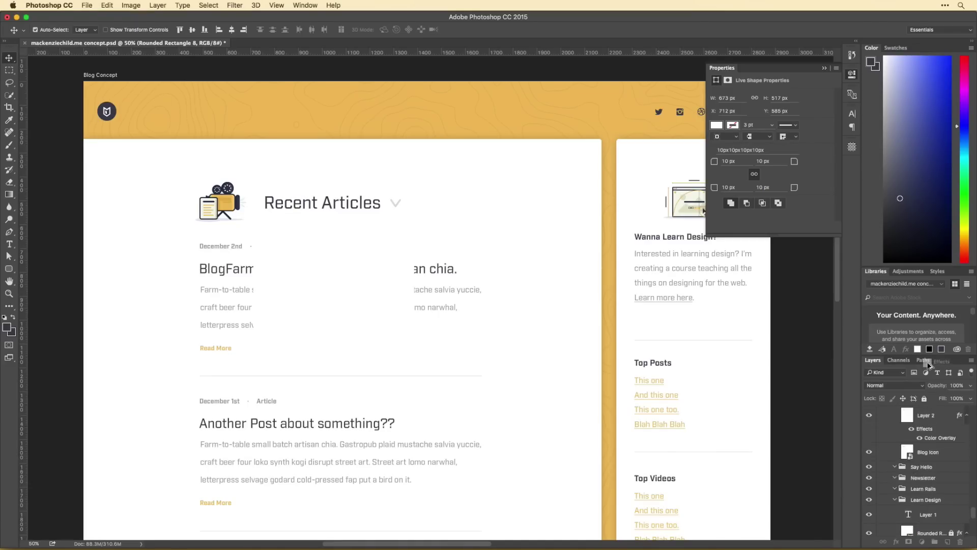
left_click_drag(935, 460, 922, 468)
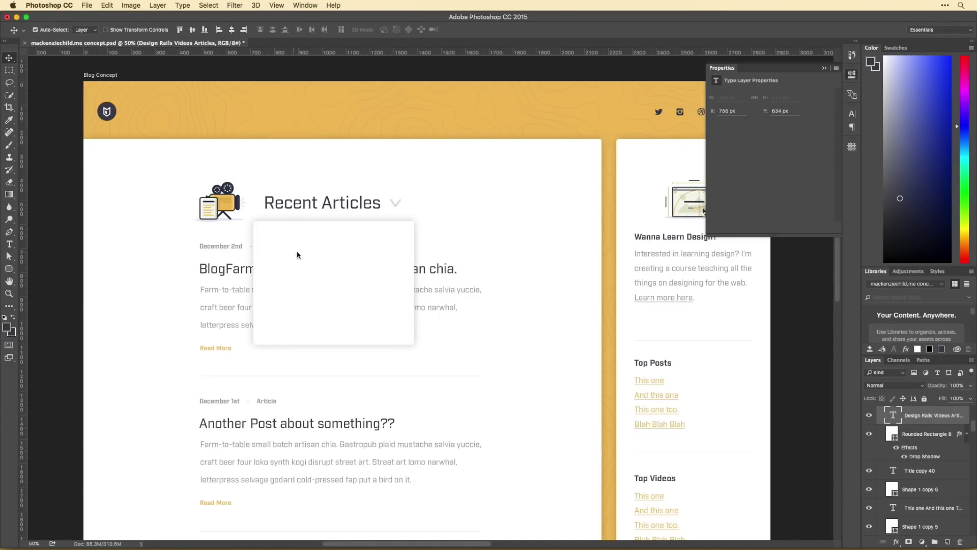
left_click(335, 29)
left_click(120, 104)
key("Return")
key("ctrl+Return")
key("v")
scroll(445, 273, "up", 3)
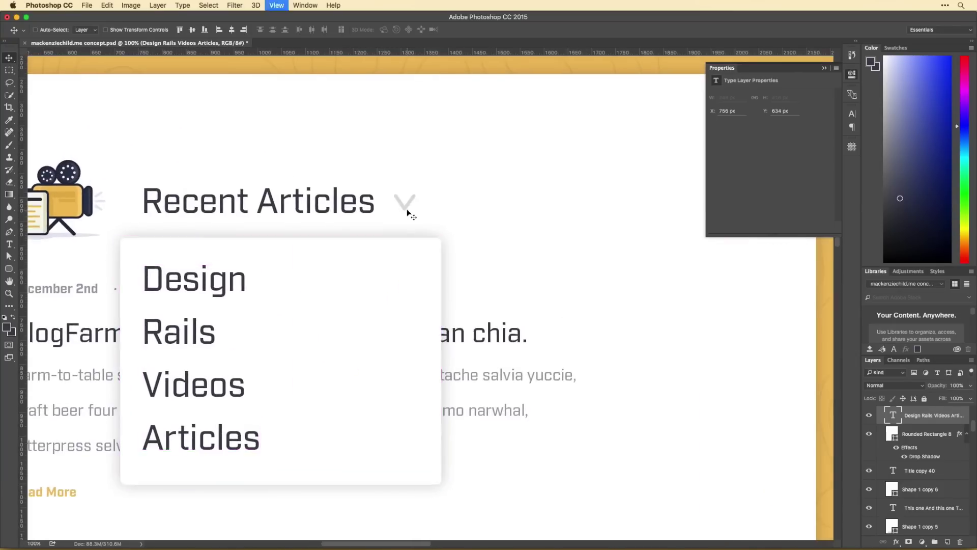
Draw the triangular pointer notch, then bring up the dropdown box's shadow effect options.
left_click(353, 235)
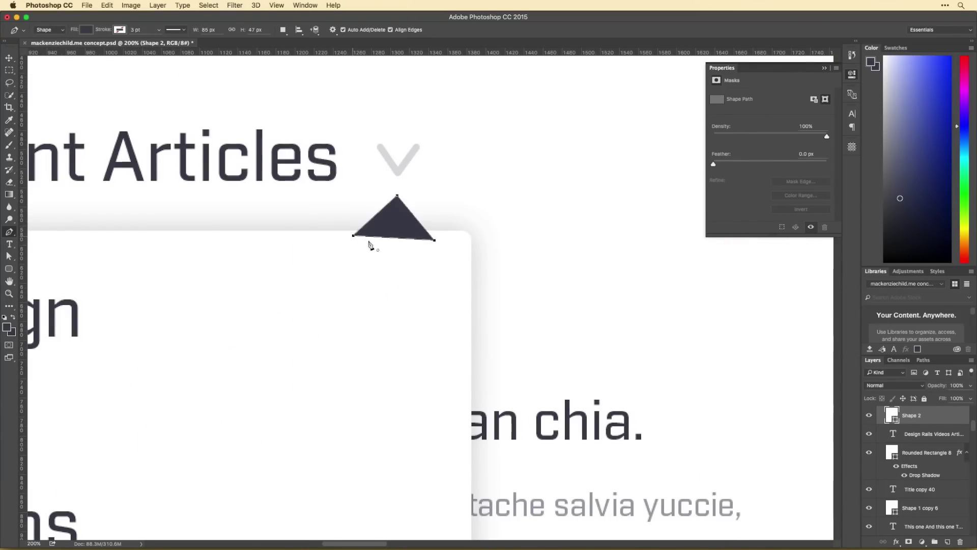
scroll(414, 309, "down", 3)
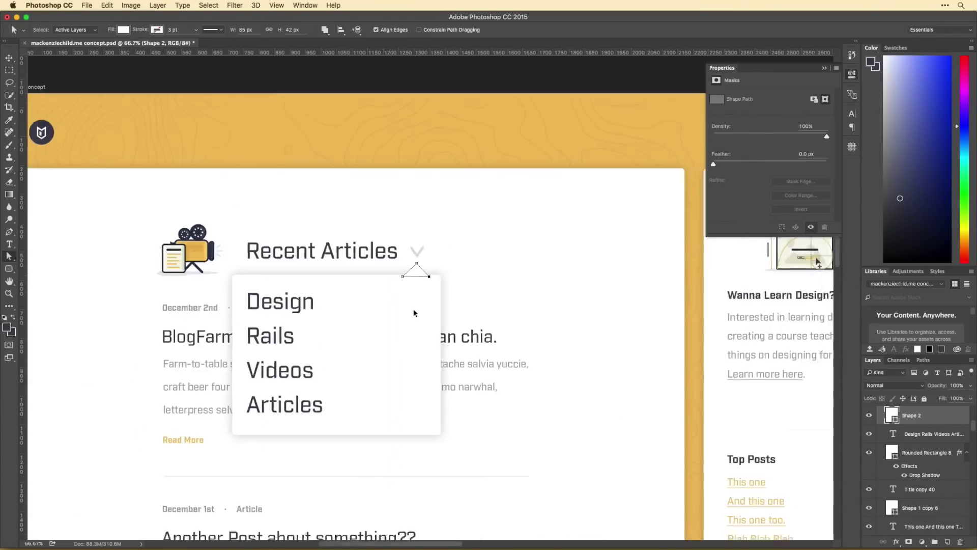
scroll(413, 309, "down", 1)
key("v")
left_click(925, 452)
right_click(931, 471)
Separate the drop shadow onto its own layer and work on its mask.
left_click(882, 523)
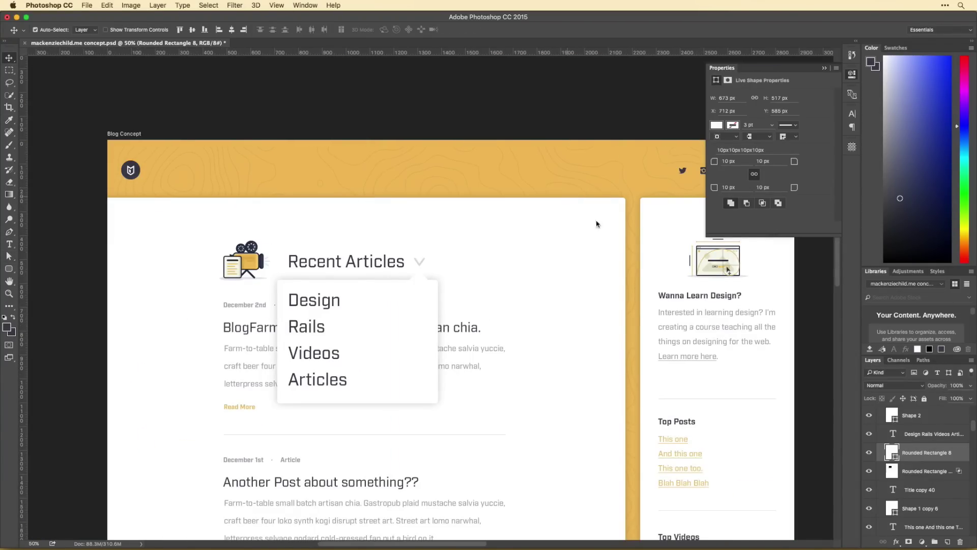
key("b")
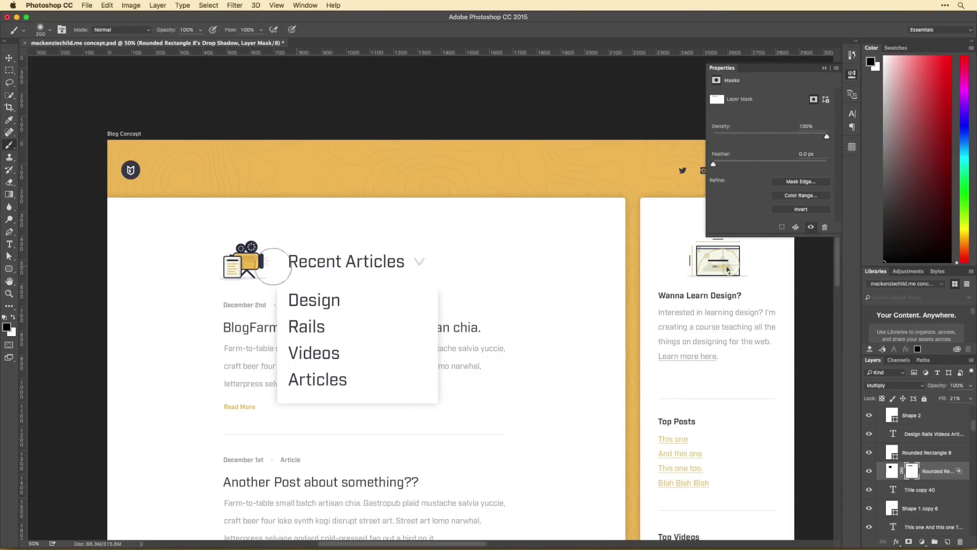
key("v")
Recolour the category list text to a light grey.
left_click(374, 317)
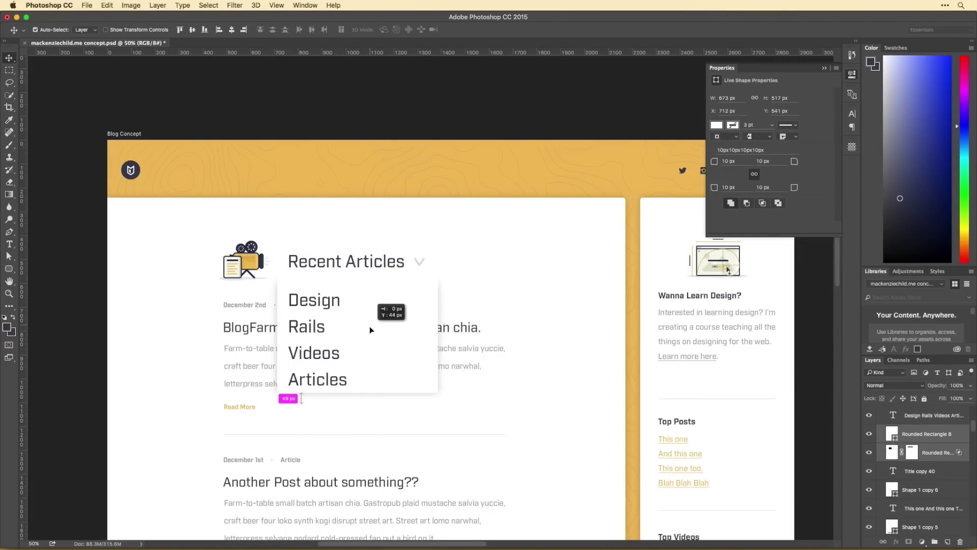
double_click(293, 285)
left_click(393, 29)
key("Return")
left_click_drag(485, 393, 533, 372)
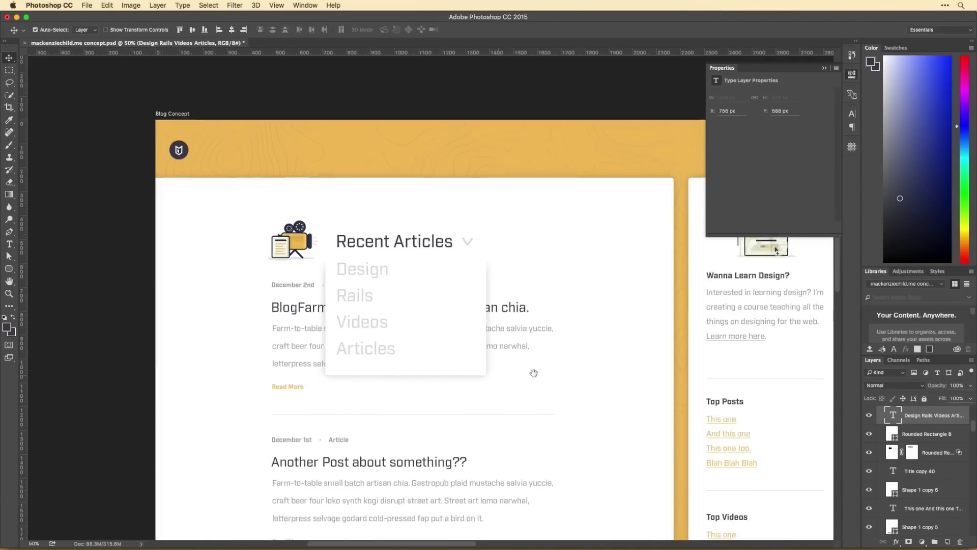
Shorten both dropdown box shapes with Free Transform and group them.
left_click(375, 304)
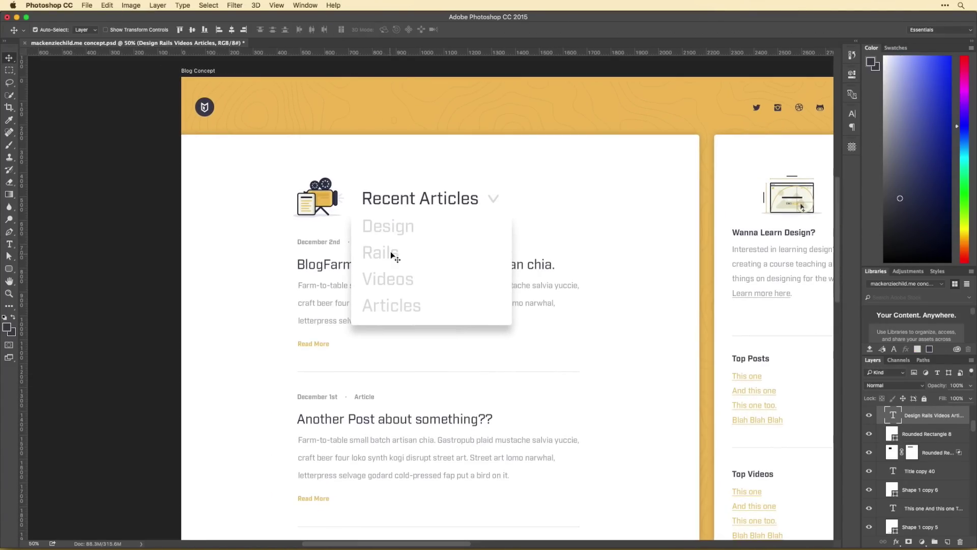
left_click_drag(636, 279, 600, 300)
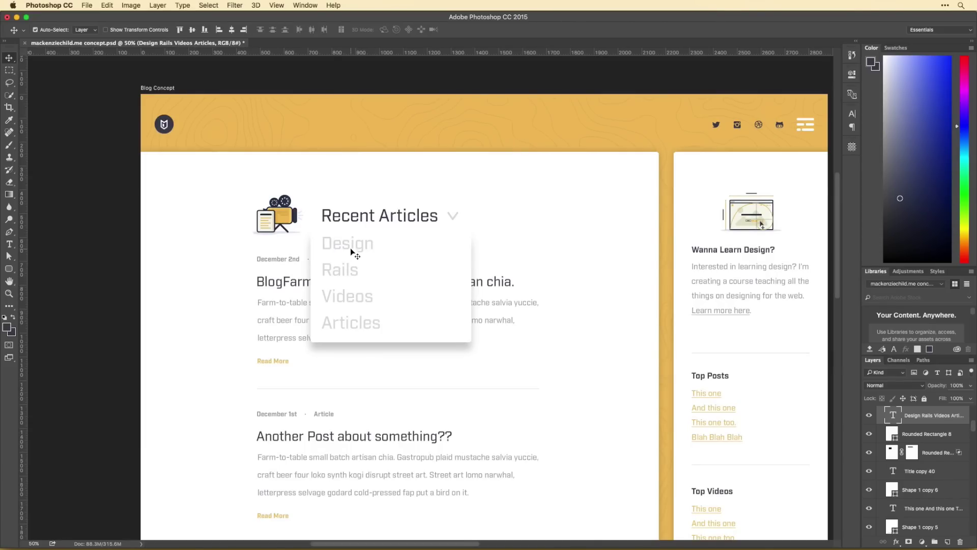
left_click_drag(487, 314, 487, 275)
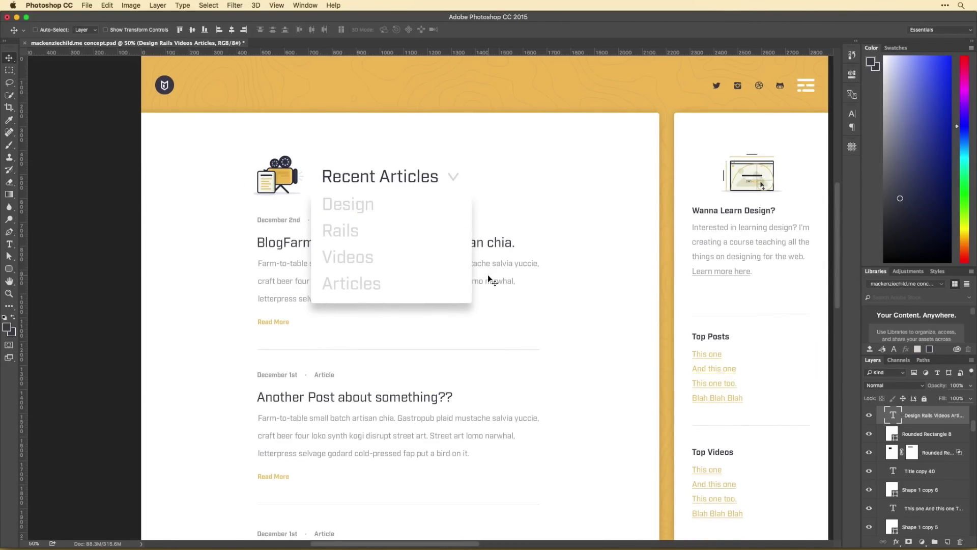
key("ctrl+minus")
left_click(390, 291)
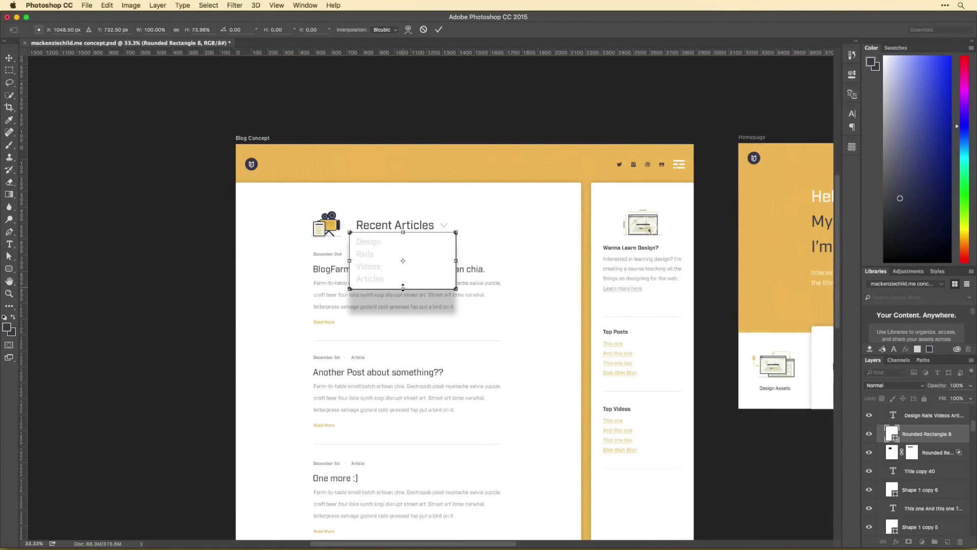
key("ctrl+t")
key("Return")
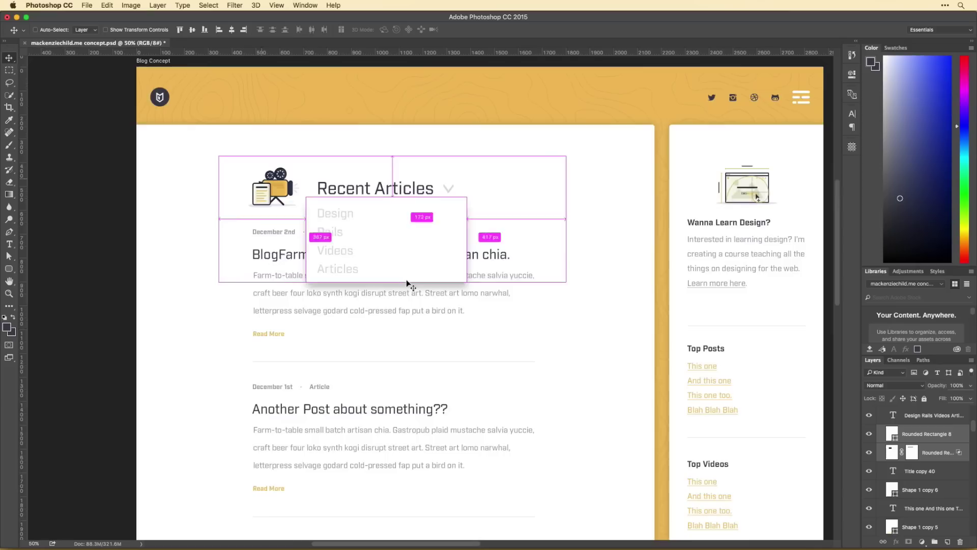
key("ctrl+plus")
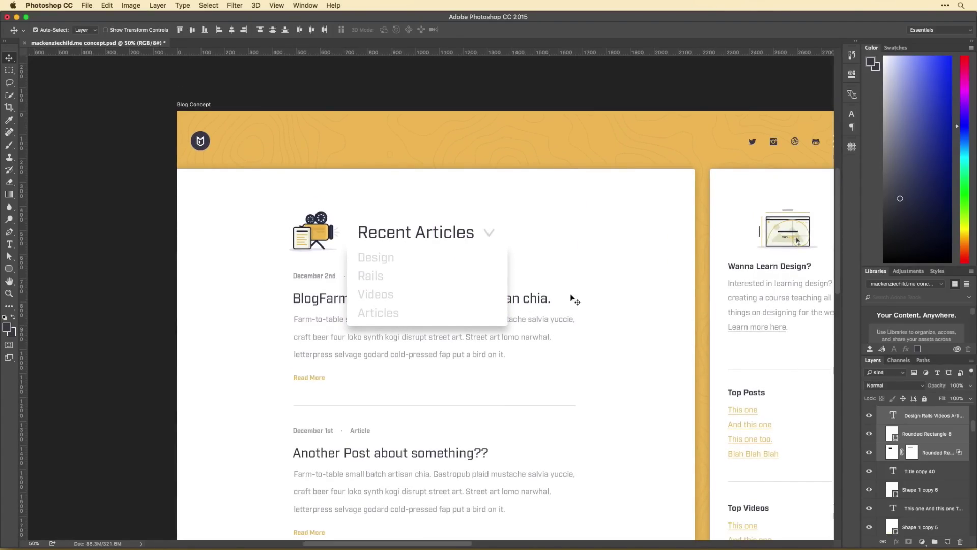
key("ctrl+g")
type("Dropdown")
Confirm the Dropdown group name, hide it, and confirm the Blog Header / Filter group.
key("Return")
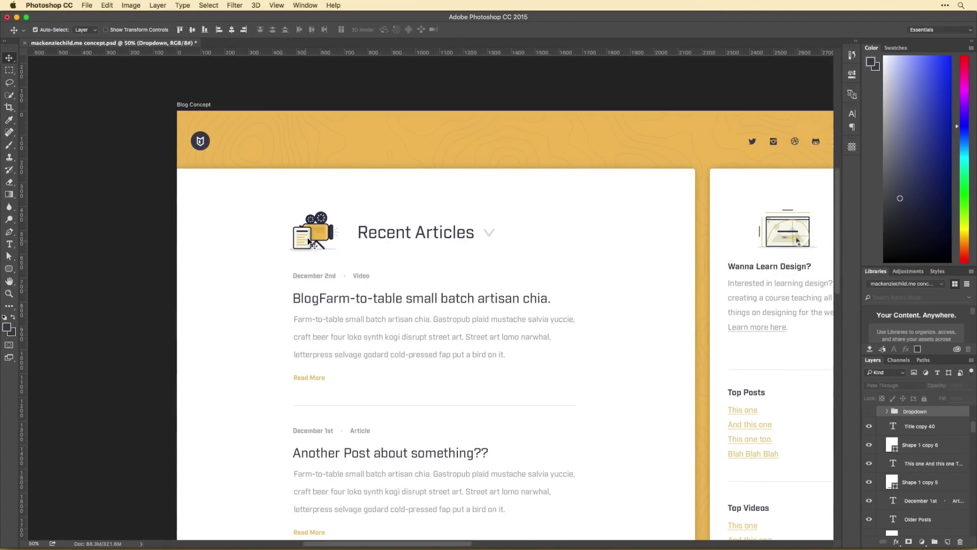
left_click(488, 237)
key("Return")
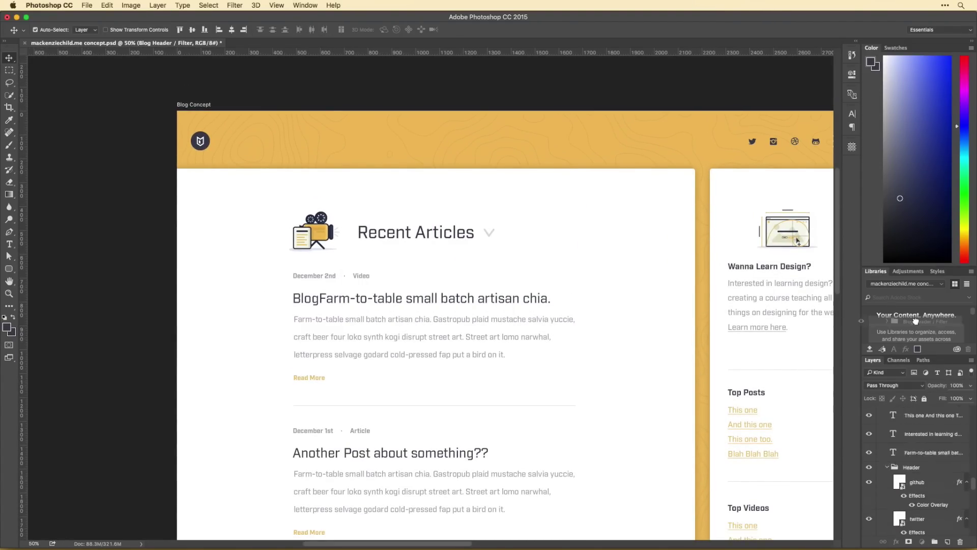
Group Blog Posts 1–4 and the Older Posts button into a hidden Posts group.
left_click_drag(923, 522, 930, 489)
key("ctrl+g")
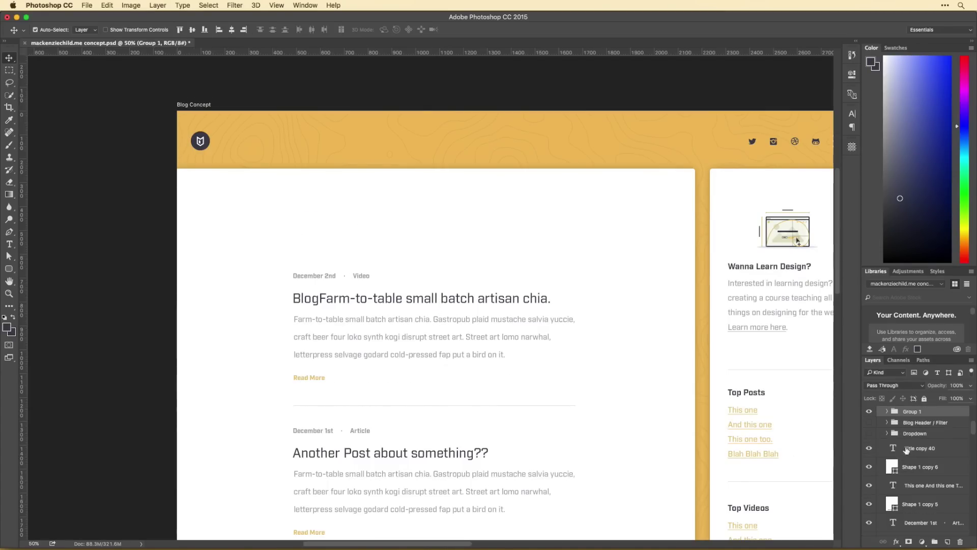
left_click_drag(892, 438, 922, 461)
double_click(913, 411)
type("Blog Post 3")
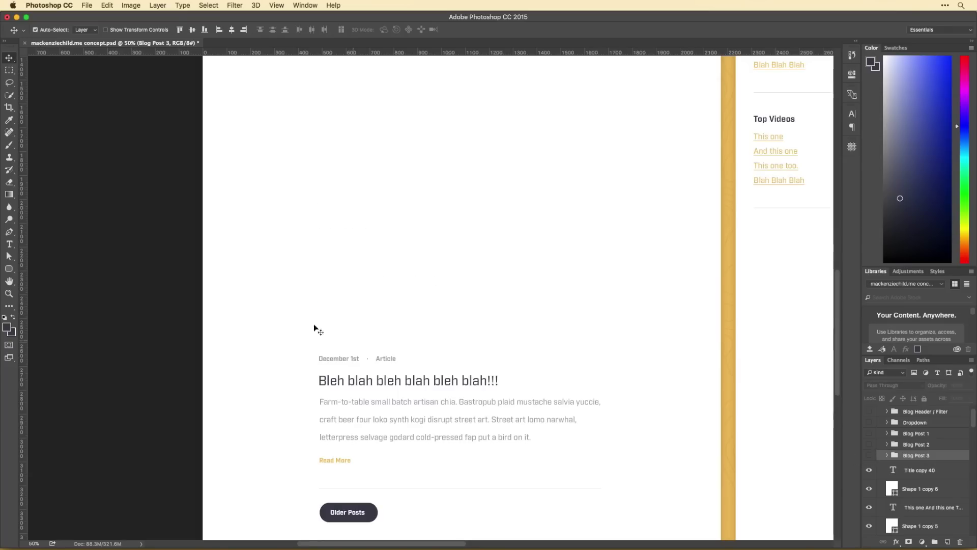
left_click_drag(914, 522, 914, 461)
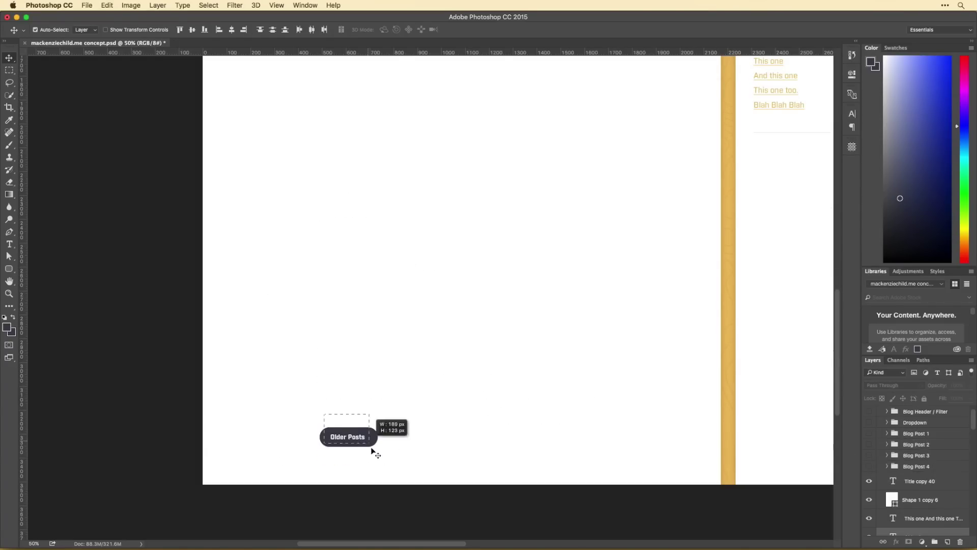
double_click(907, 530)
type("Po")
key("super+z")
double_click(911, 430)
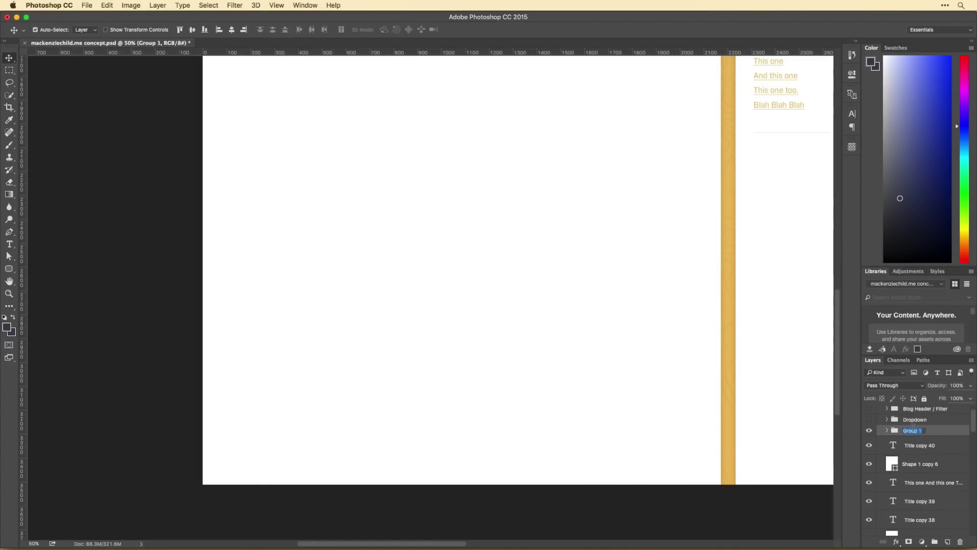
scroll(578, 310, "right", 10)
left_click(904, 442)
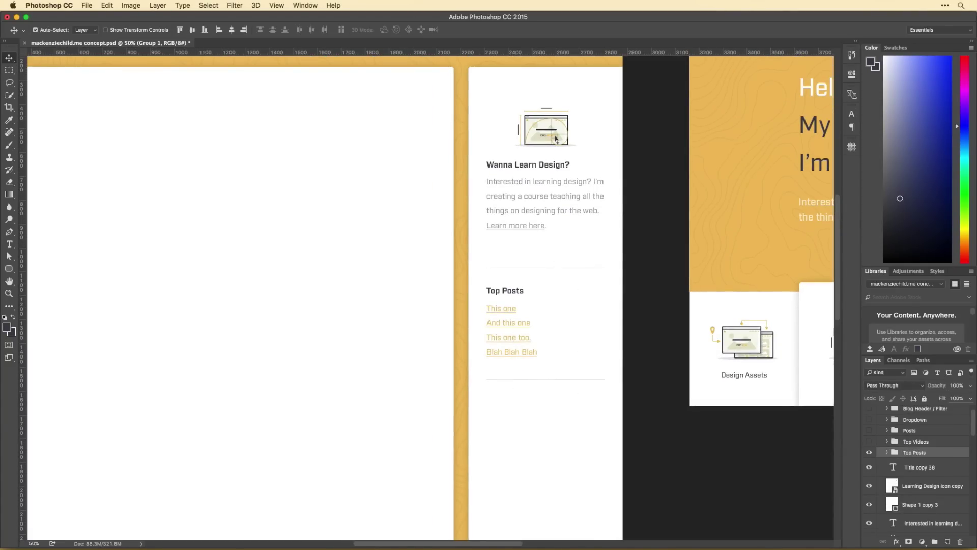
Nest the Wanna Learn and other sidebar groups plus background into one Sidebar group.
left_click_drag(555, 139, 571, 236)
type("Wanna Learn Design?")
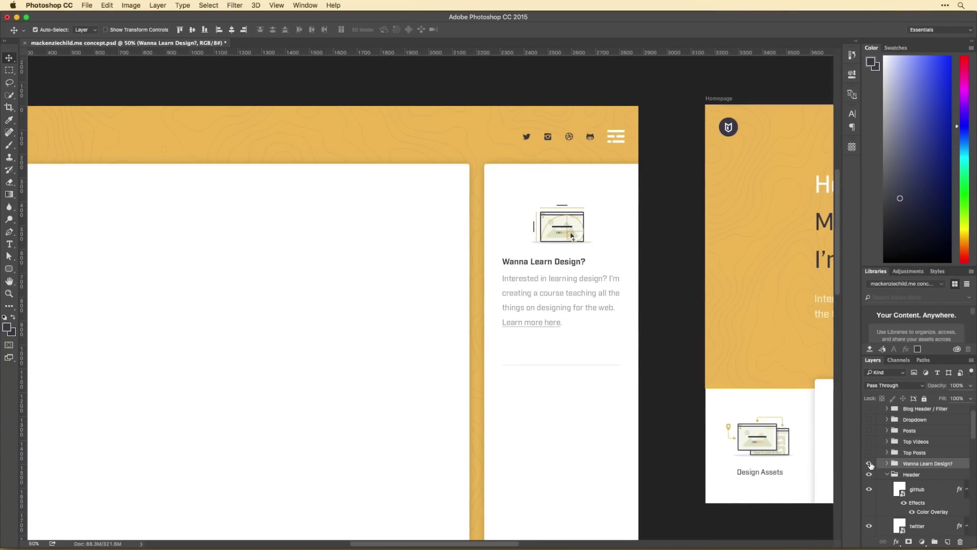
left_click(869, 463)
left_click_drag(869, 441, 869, 463)
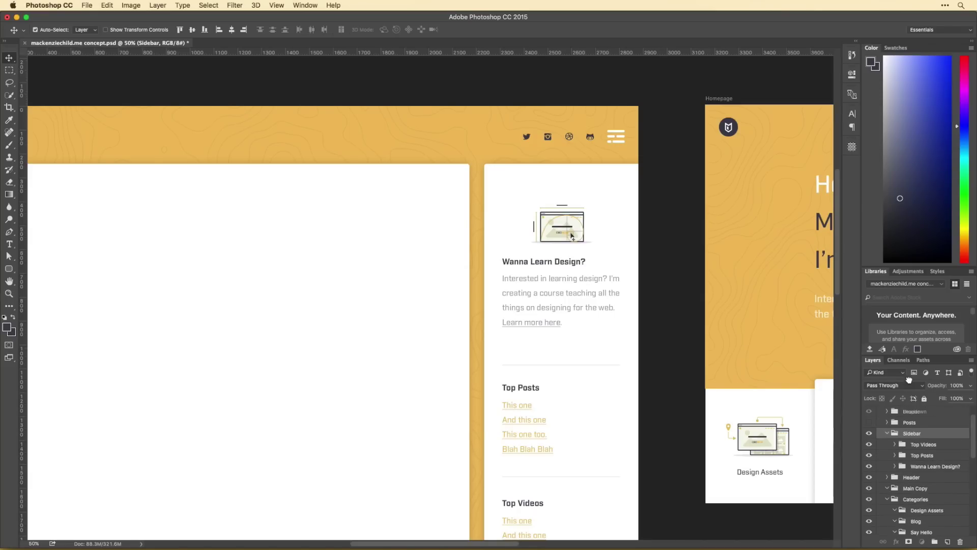
left_click_drag(921, 447, 919, 539)
double_click(926, 496)
type("s")
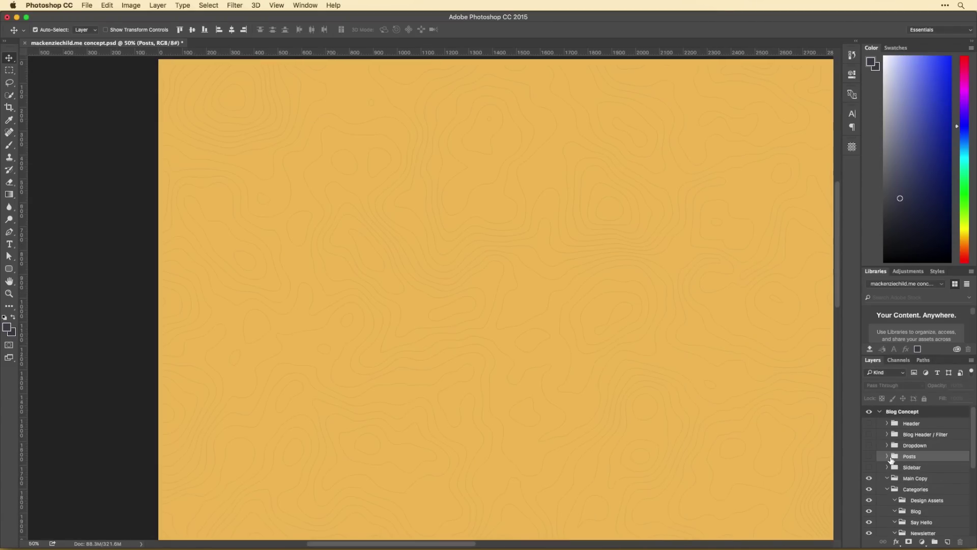
Move the posts background into Posts, delete the empty leftover group, and show all groups.
mouse_move(927, 453)
left_mouse_down()
mouse_move(930, 544)
mouse_move(930, 529)
left_mouse_up()
key("Delete")
key("Return")
key("super+minus")
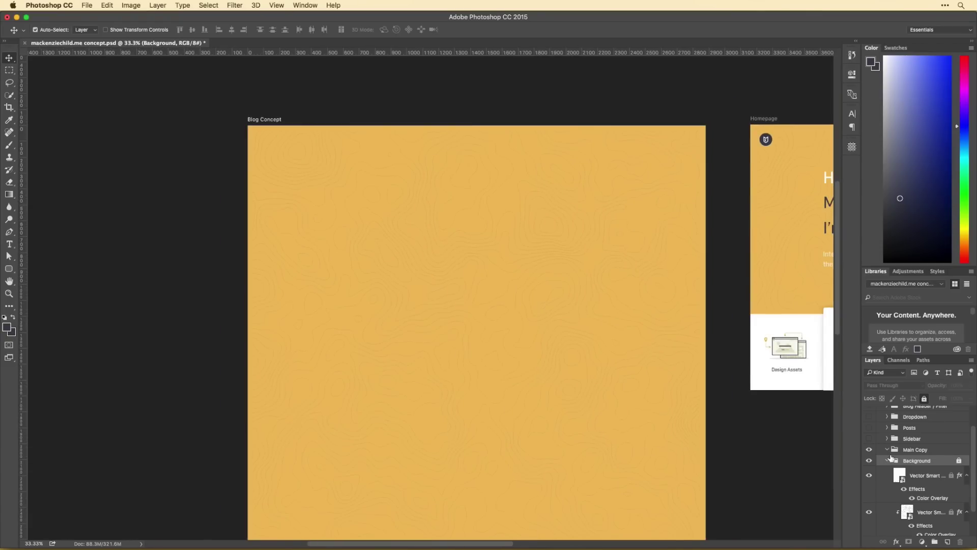
key("super+z")
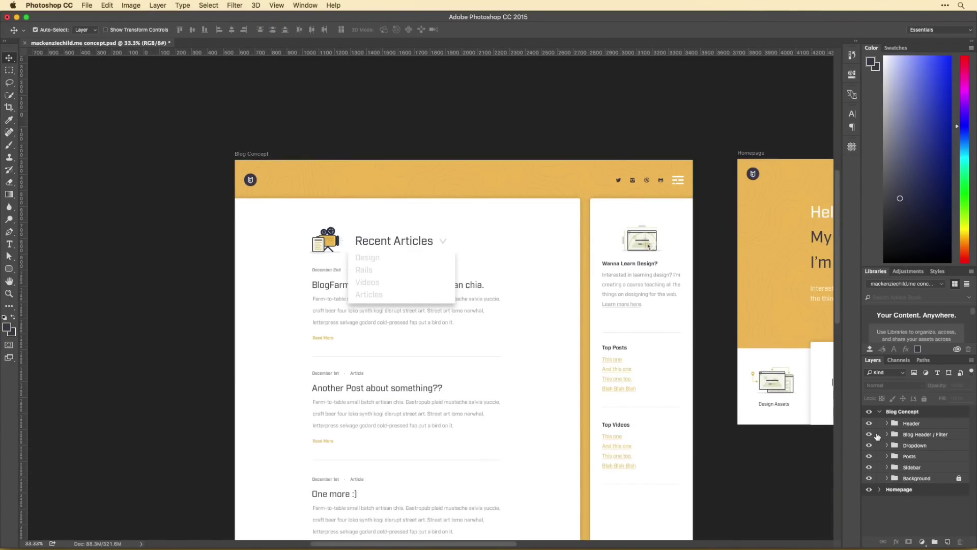